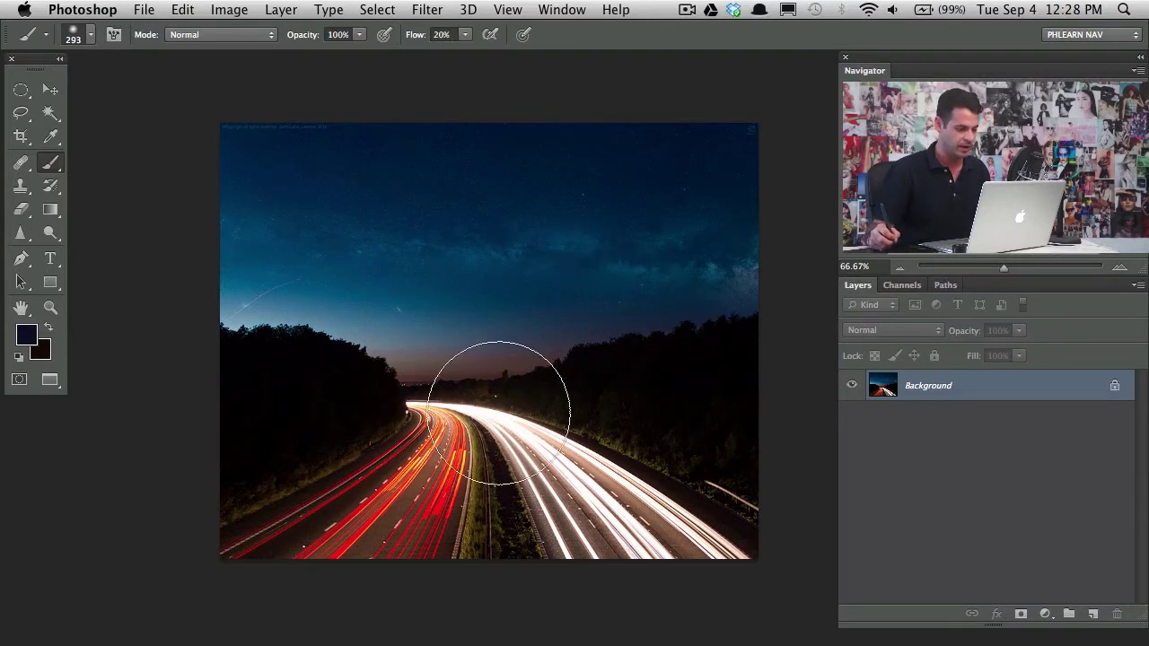
left_click_drag(523, 304, 443, 311, "ctrl+alt")
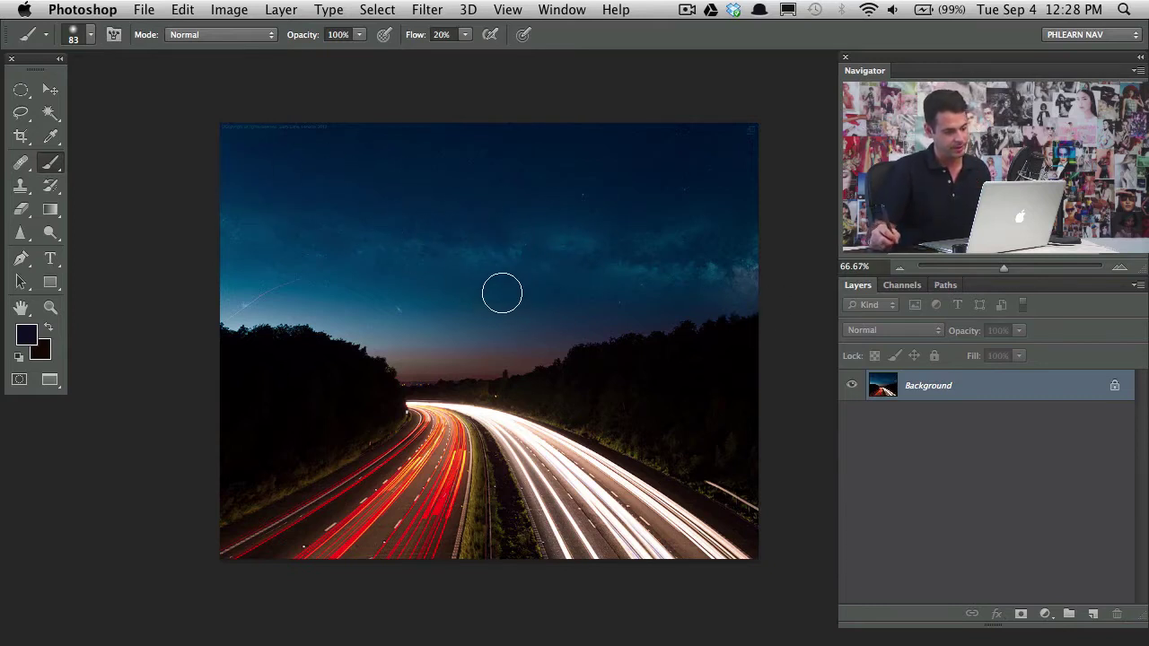
left_click_drag(506, 288, 485, 288)
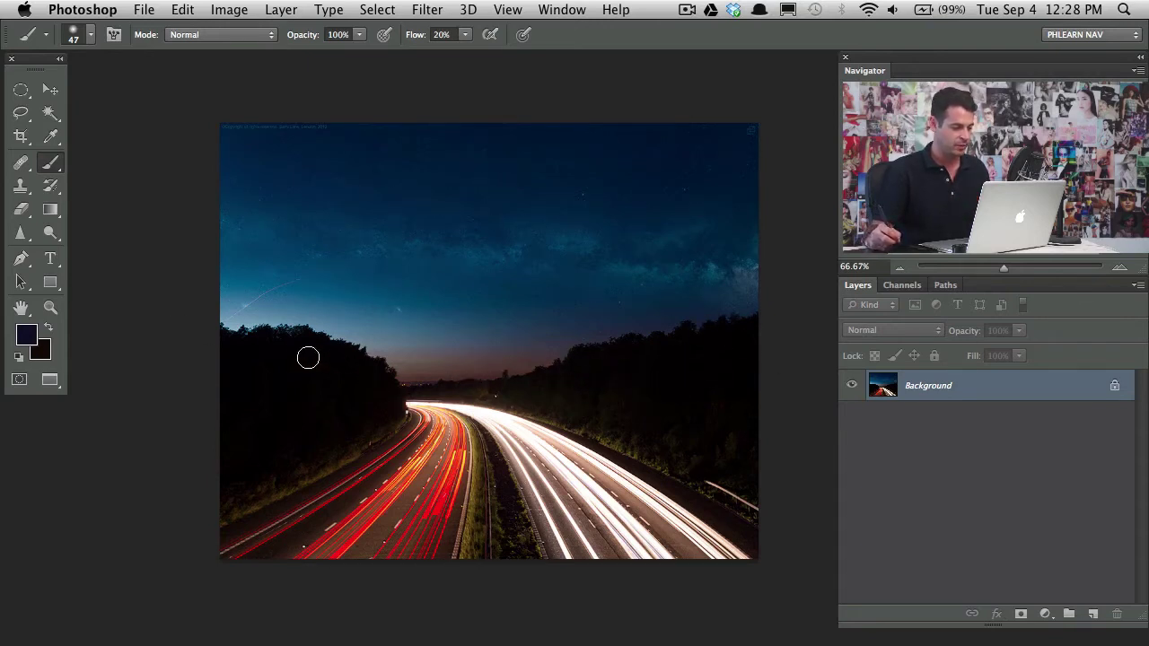
Add a Curves adjustment layer with a point at input 37, output 167, and invert its mask to black
left_click(1044, 613)
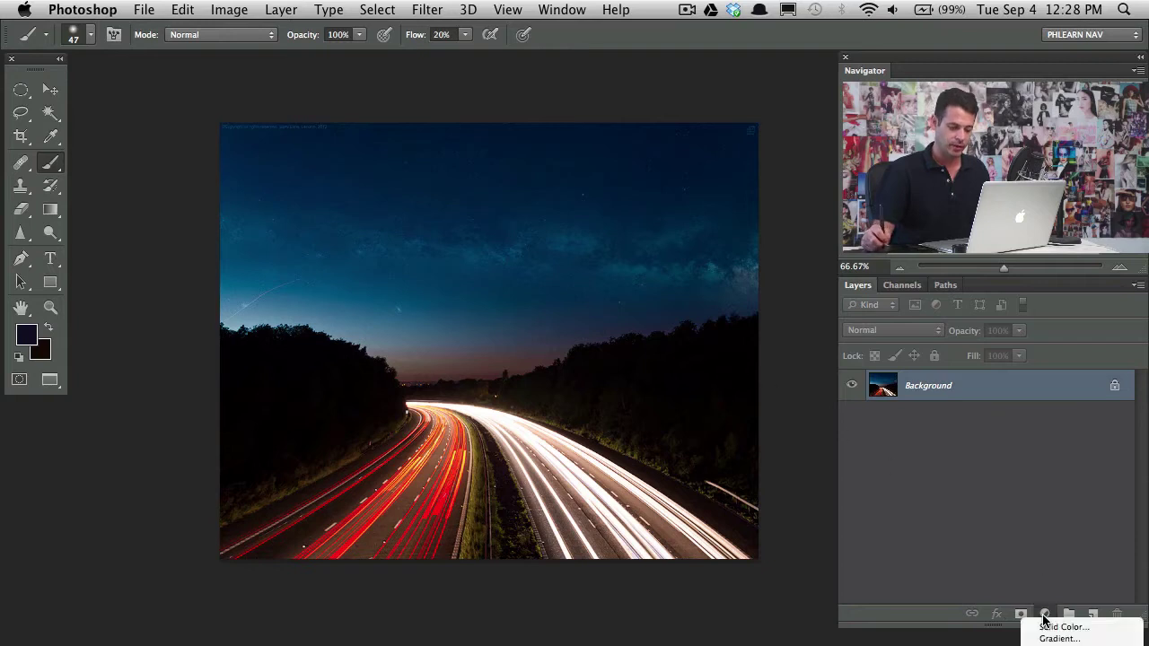
left_click(1055, 602)
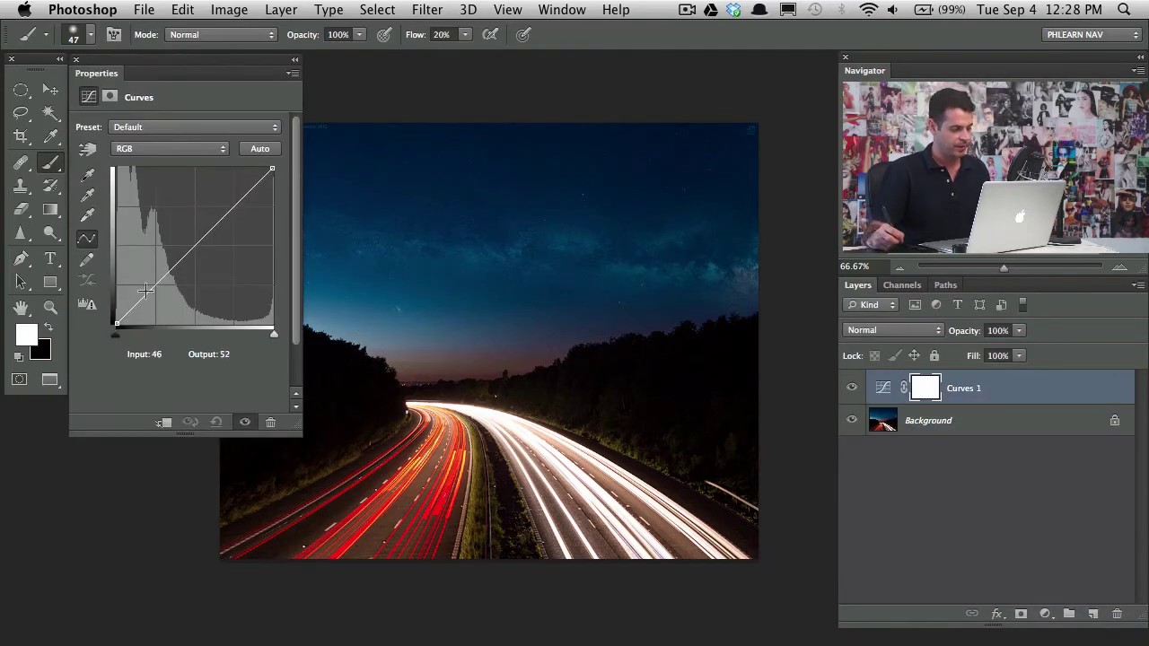
left_click_drag(145, 290, 139, 219)
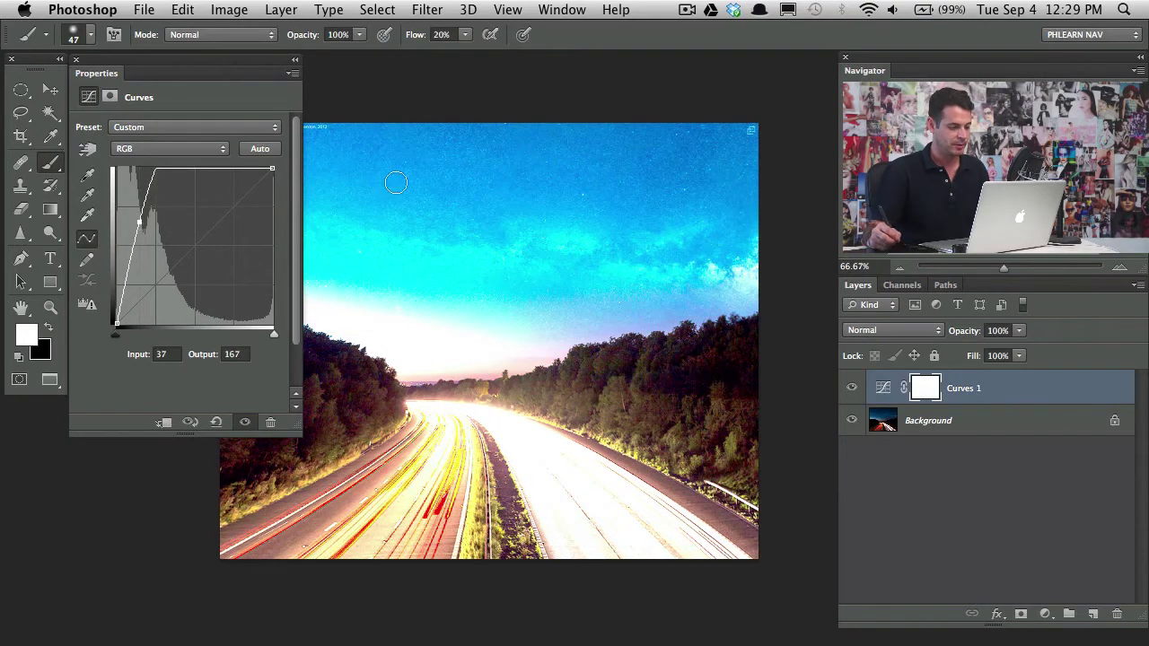
left_click_drag(437, 383, 817, 368)
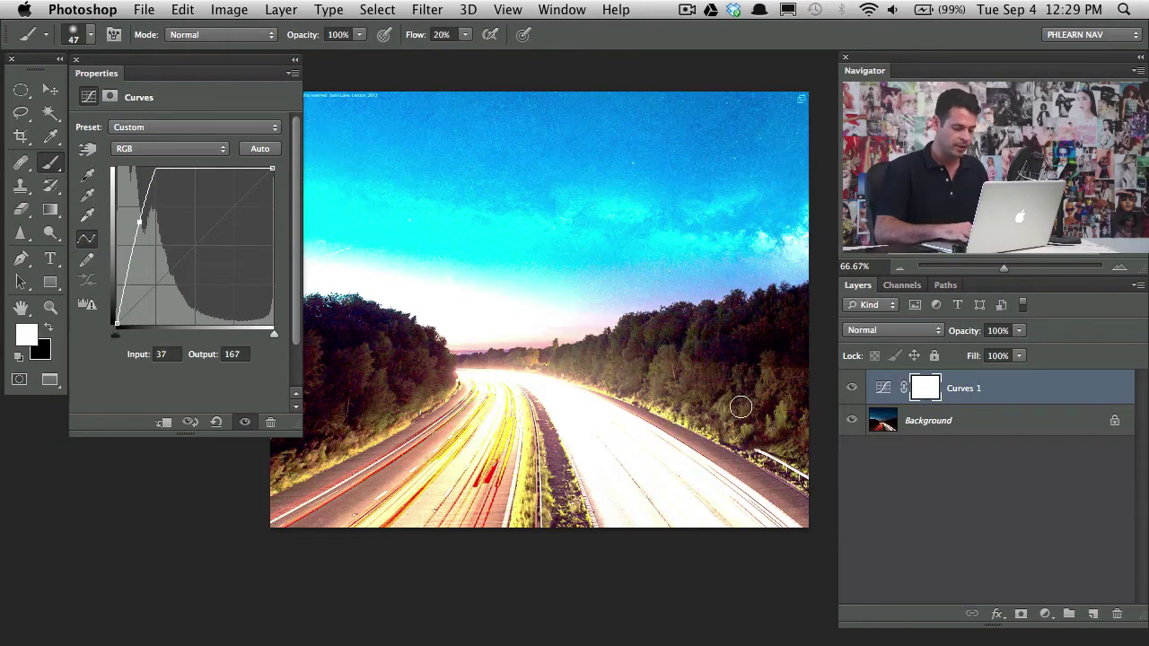
key("super+i")
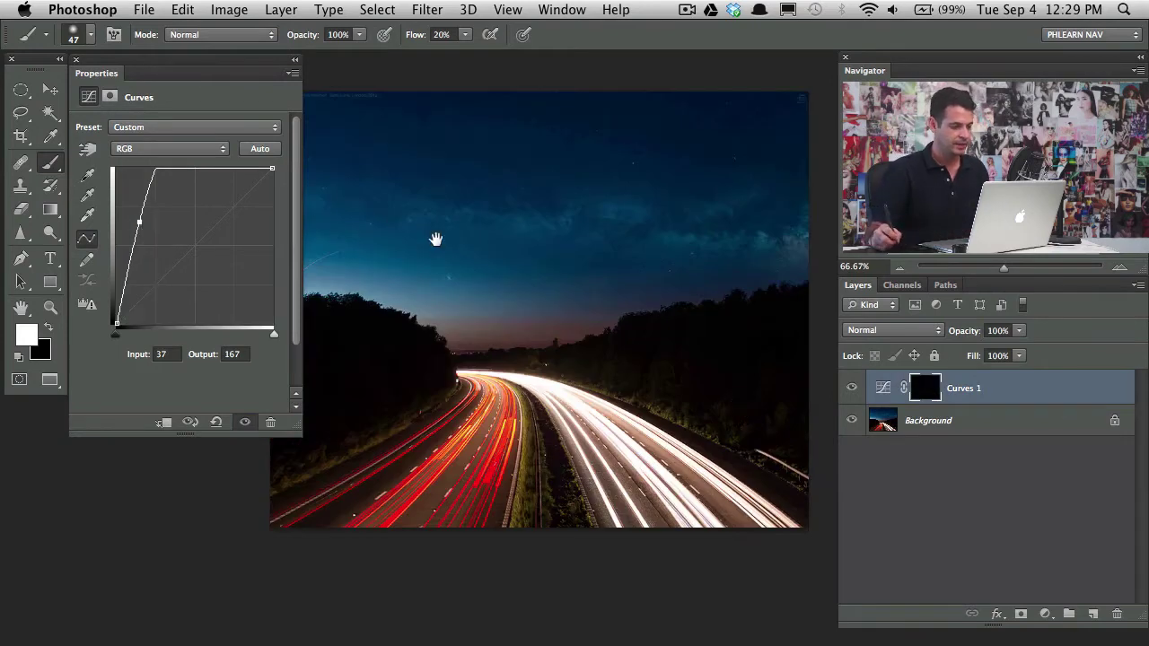
Paint white on the Curves 1 mask over the trees on both sides of the road, using a 143 px brush at 20% flow
left_click_drag(435, 239, 452, 236)
key("bracketright")
key("bracketright")
key("bracketright")
key("bracketright")
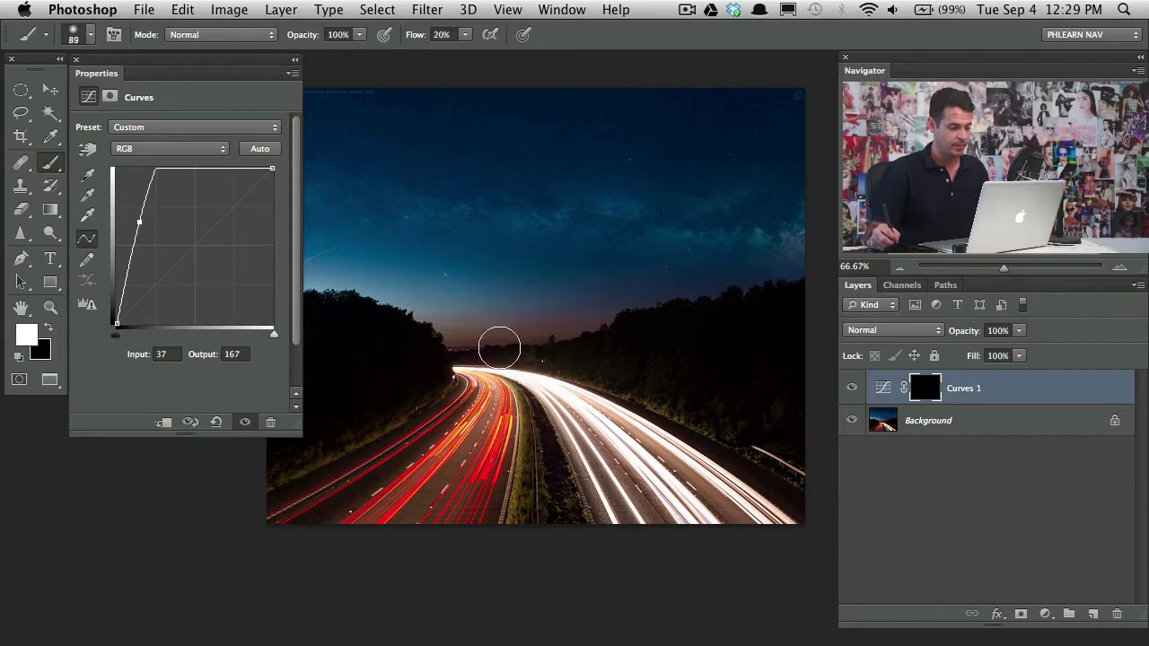
key("bracketright")
key("bracketright")
key("bracketright")
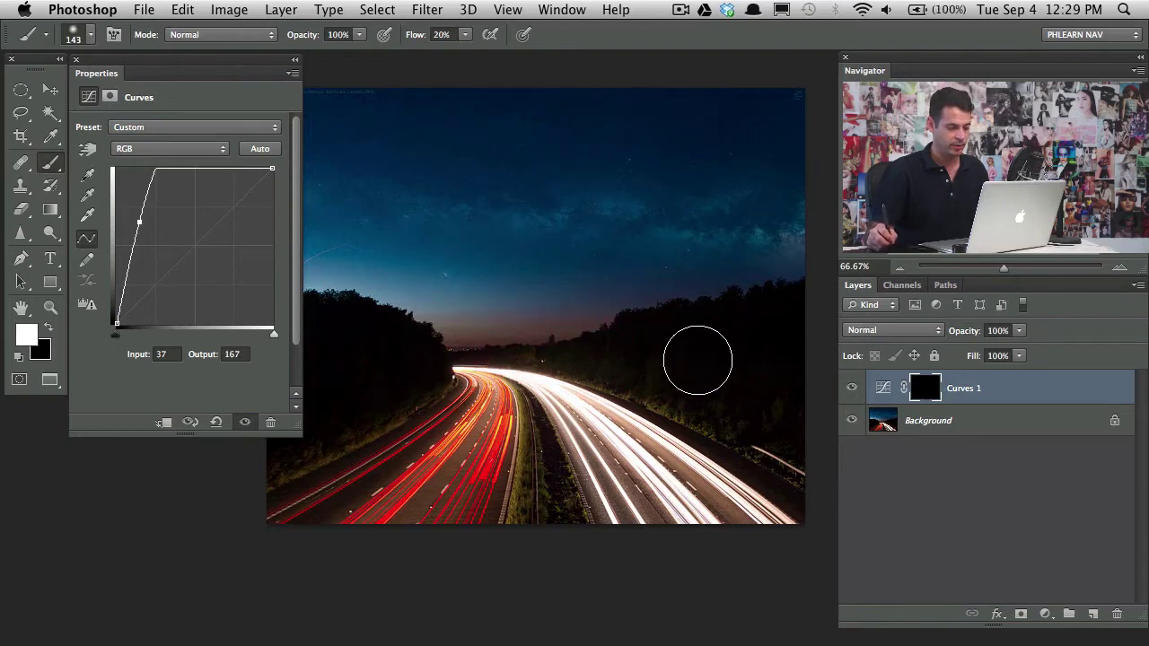
mouse_move(709, 350)
left_mouse_down()
mouse_move(804, 442)
mouse_move(788, 345)
mouse_move(752, 328)
mouse_move(721, 337)
mouse_move(775, 339)
mouse_move(735, 324)
mouse_move(622, 392)
mouse_move(680, 370)
mouse_move(643, 325)
mouse_move(708, 307)
mouse_move(734, 323)
mouse_move(705, 308)
mouse_move(769, 300)
mouse_move(786, 319)
mouse_move(772, 458)
mouse_move(601, 352)
mouse_move(612, 326)
mouse_move(732, 331)
mouse_move(719, 351)
mouse_move(766, 342)
mouse_move(802, 367)
mouse_move(767, 340)
mouse_move(762, 368)
left_mouse_up()
left_click_drag(450, 348, 546, 330)
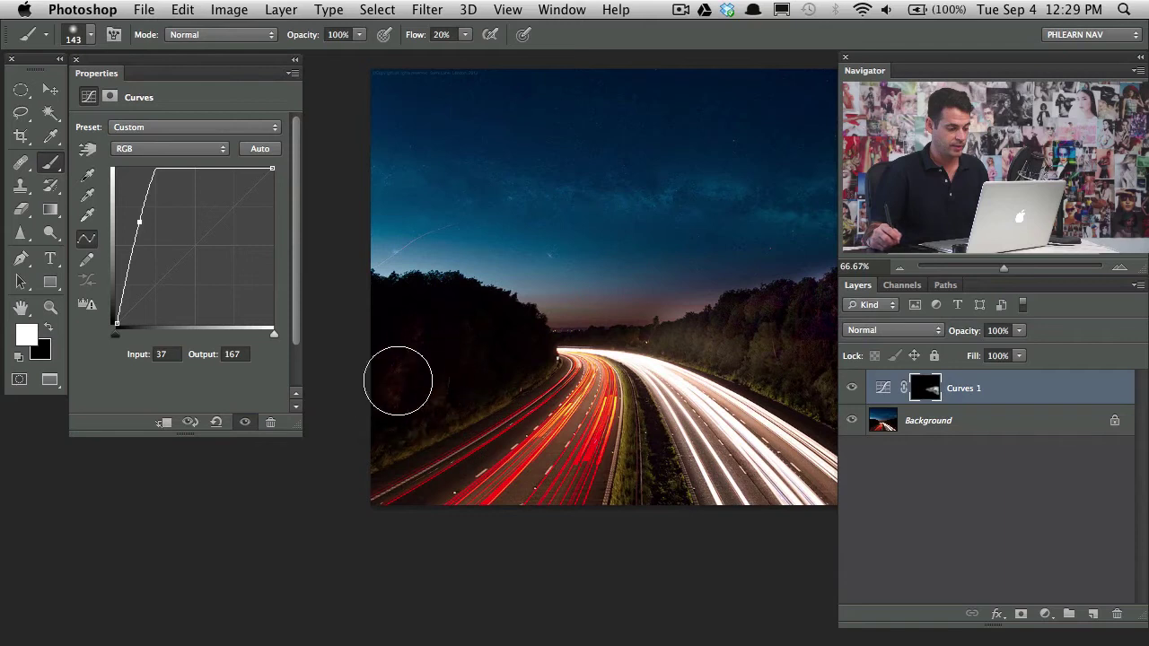
mouse_move(421, 409)
left_mouse_down()
mouse_move(514, 342)
mouse_move(519, 361)
mouse_move(544, 341)
mouse_move(523, 344)
mouse_move(512, 296)
mouse_move(484, 314)
mouse_move(417, 314)
mouse_move(378, 297)
mouse_move(364, 307)
mouse_move(521, 293)
mouse_move(413, 345)
mouse_move(358, 338)
mouse_move(504, 348)
mouse_move(409, 337)
mouse_move(387, 371)
mouse_move(585, 336)
left_mouse_up()
Paint black on the Curves 1 mask with a 104 px brush to remove the bright halo in the sky above the left-hand trees
key("x")
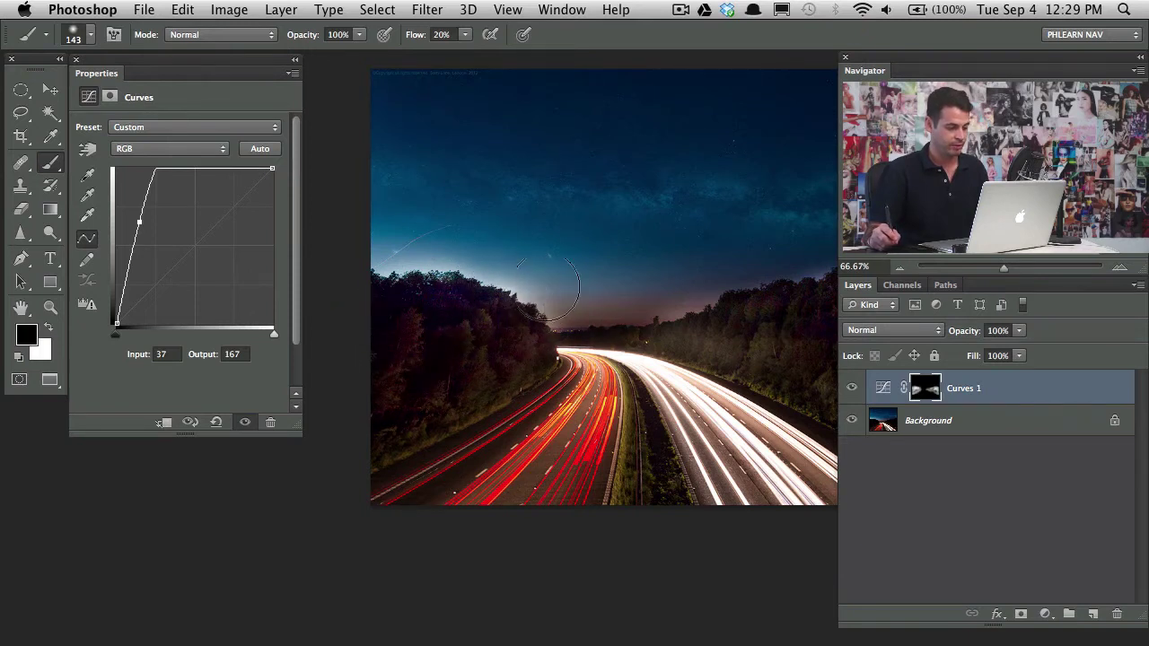
left_click_drag(485, 280, 460, 279)
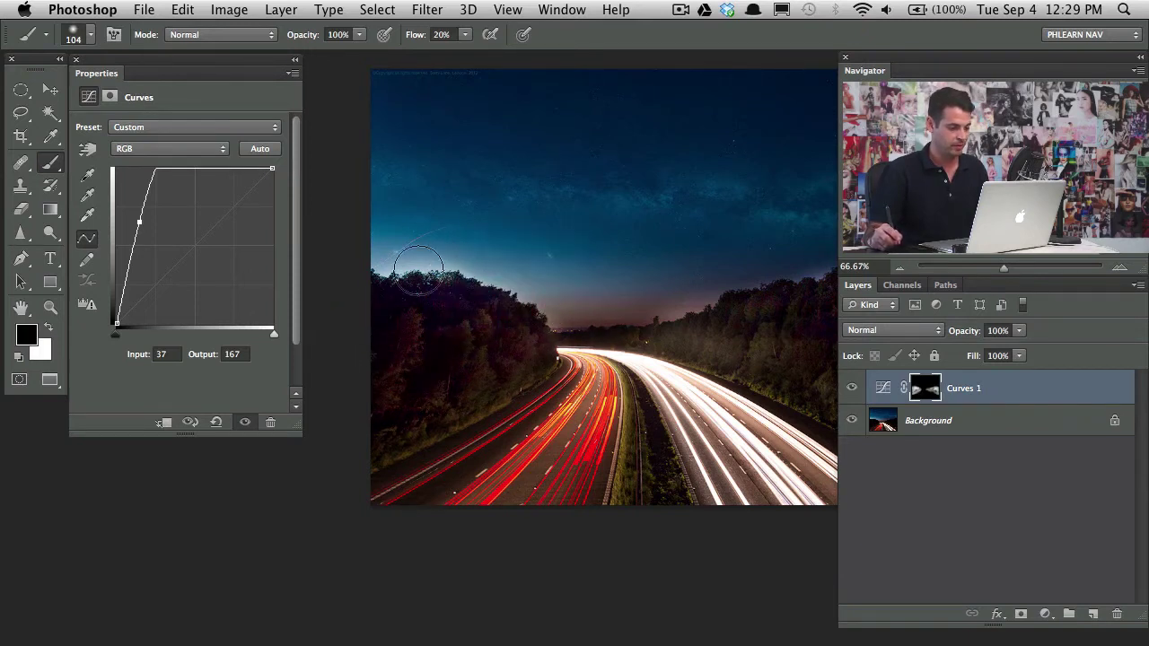
mouse_move(570, 321)
left_mouse_down()
mouse_move(584, 345)
mouse_move(527, 314)
mouse_move(495, 316)
mouse_move(544, 368)
mouse_move(516, 395)
mouse_move(581, 302)
left_mouse_up()
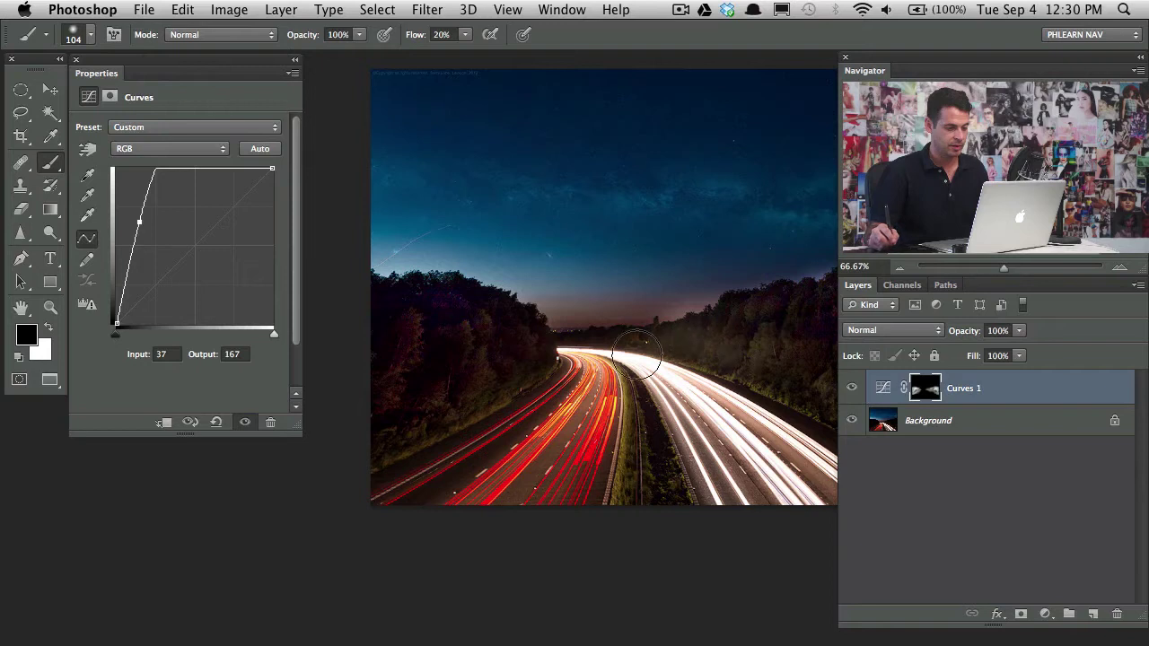
Lower the brush flow to 10% and paint black on the Curves 1 mask to soften the brightening along the right-hand treeline and horizon
key("shift+1")
left_click_drag(661, 344, 484, 335)
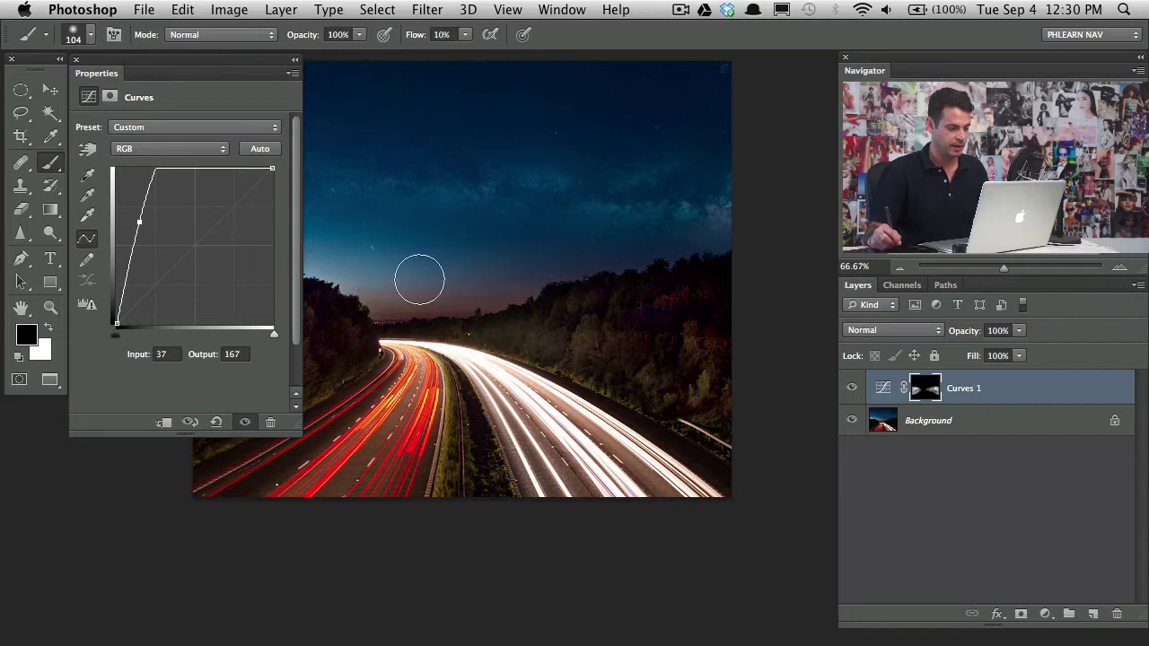
mouse_move(519, 314)
left_mouse_down()
mouse_move(555, 360)
mouse_move(539, 345)
mouse_move(459, 366)
mouse_move(439, 333)
mouse_move(495, 326)
mouse_move(475, 339)
mouse_move(501, 348)
mouse_move(500, 307)
mouse_move(531, 320)
mouse_move(471, 306)
mouse_move(504, 302)
mouse_move(420, 344)
left_mouse_up()
key("x")
key("x")
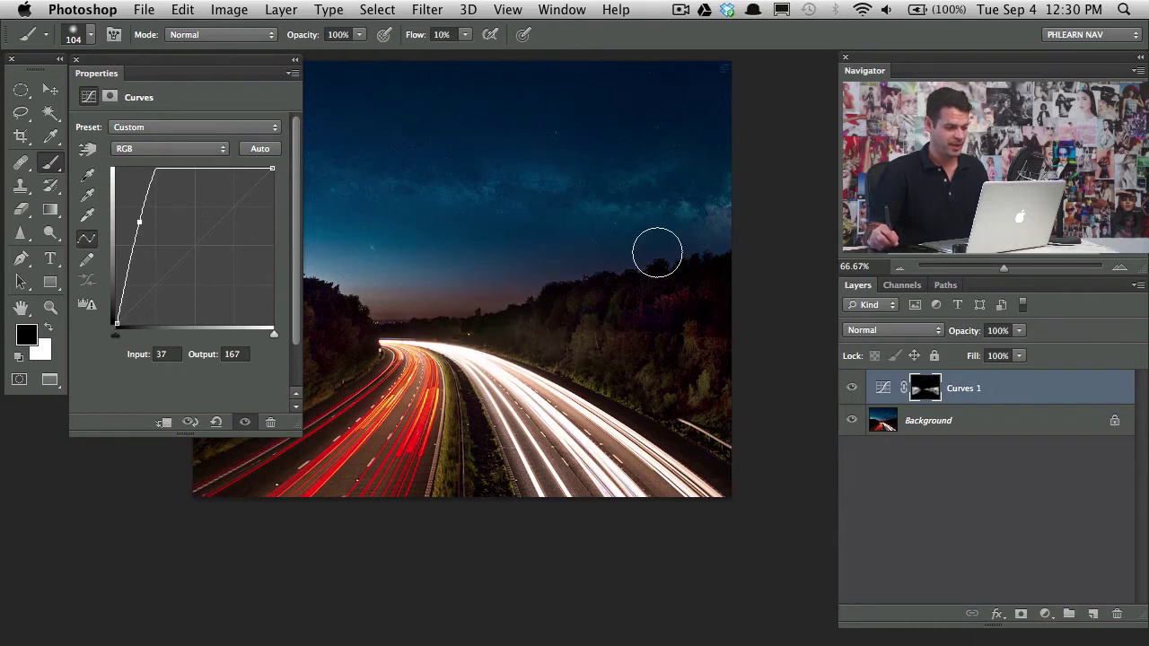
Compare the photo with and without the Curves 1 layer, checking the trees on both sides of the road
left_click_drag(553, 274, 697, 270)
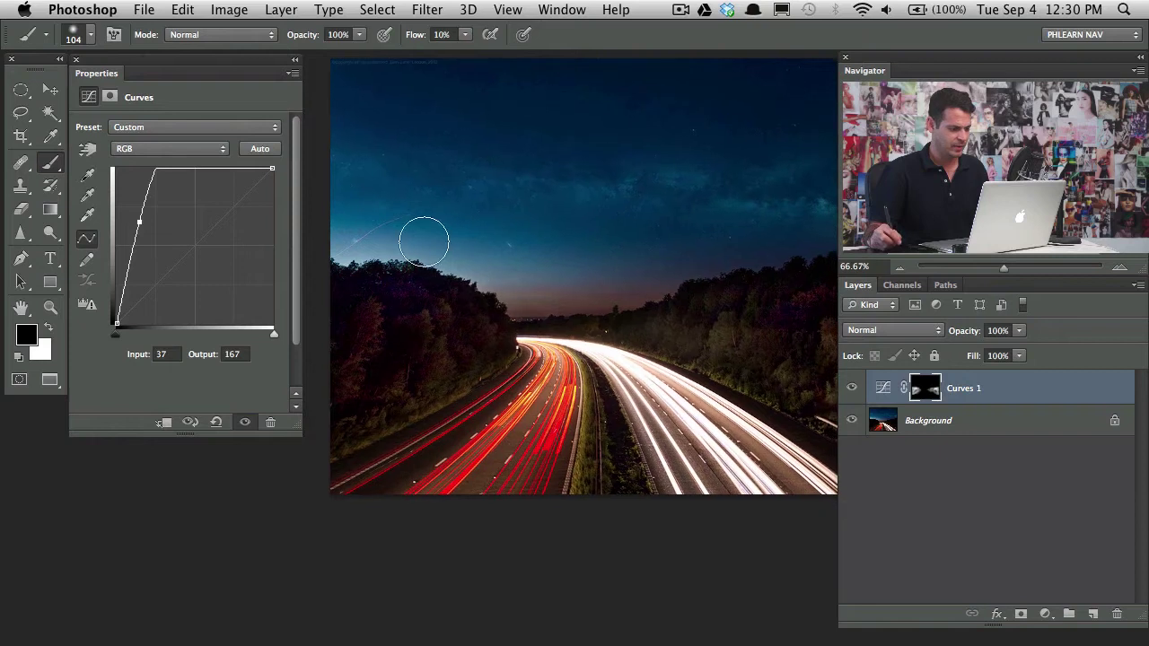
left_click(855, 388)
left_click(852, 387)
left_click(853, 388)
left_click(853, 388)
left_click(852, 387)
left_click(853, 386)
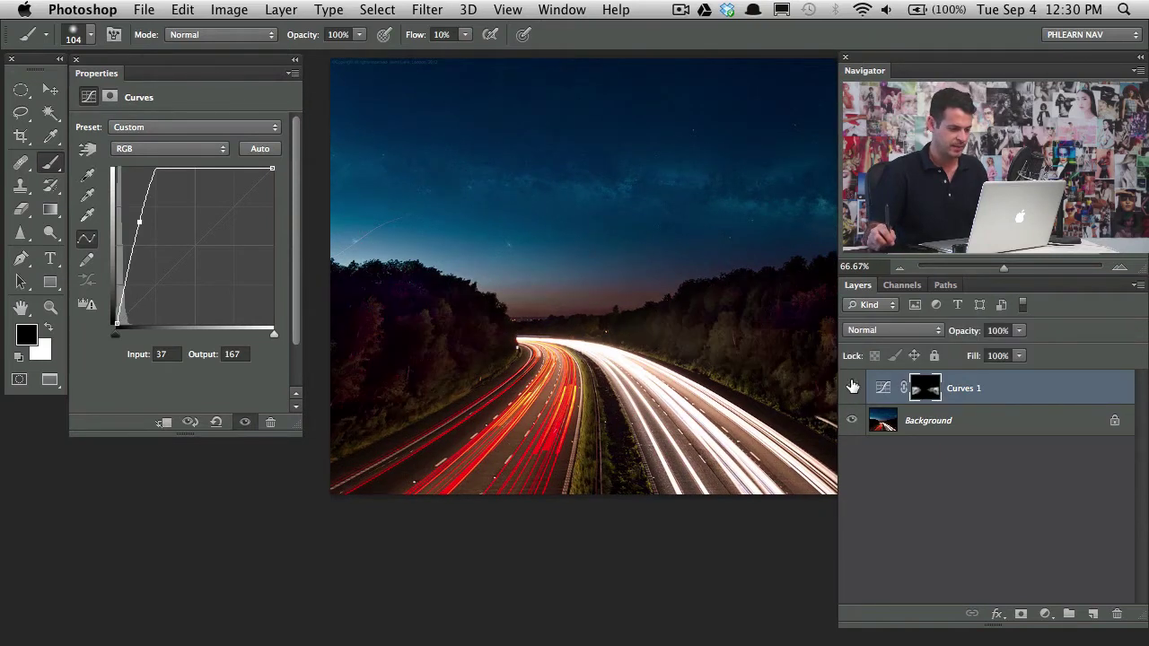
left_click(853, 386)
left_click(852, 386)
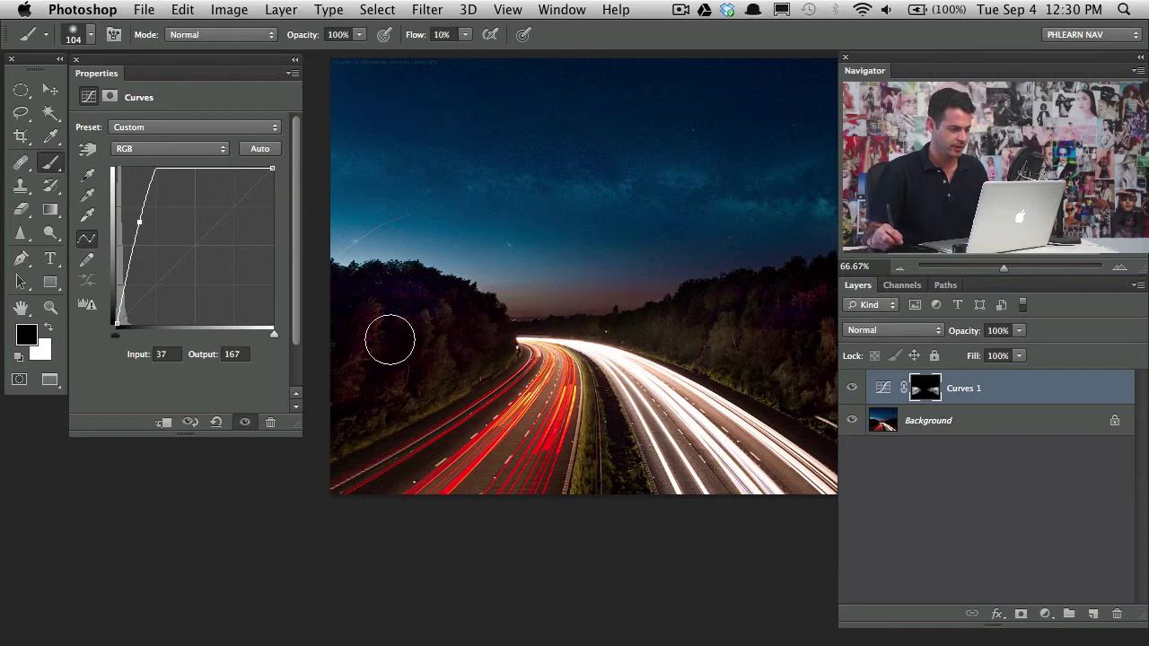
key("x")
scroll(561, 341, "right", 5)
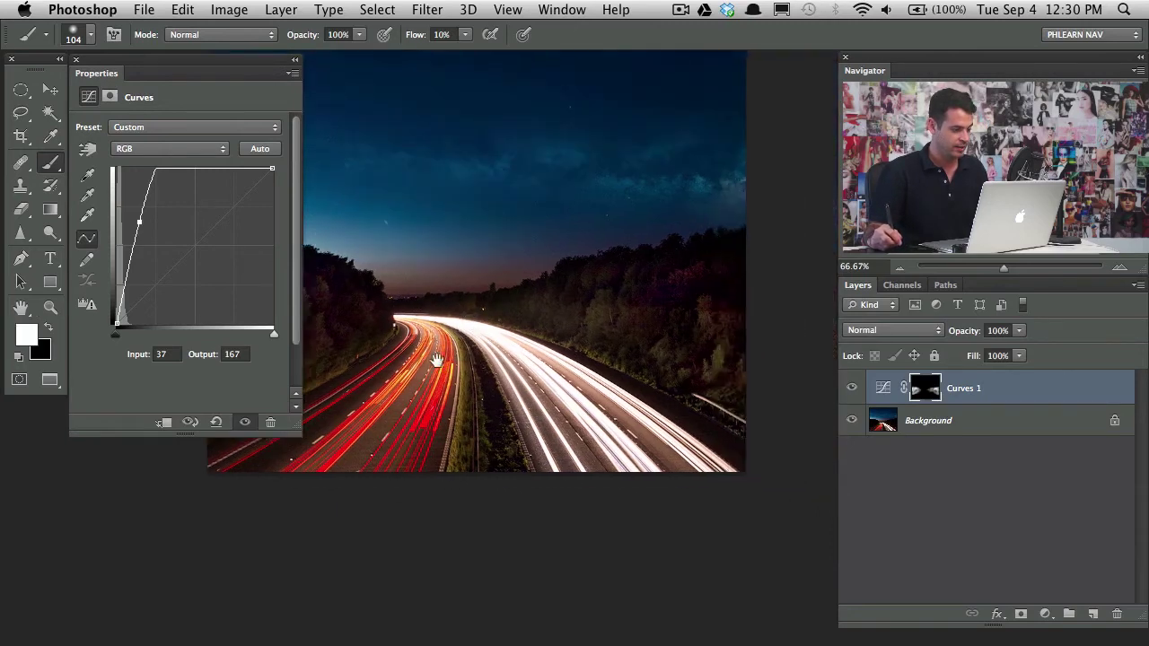
left_click(852, 387)
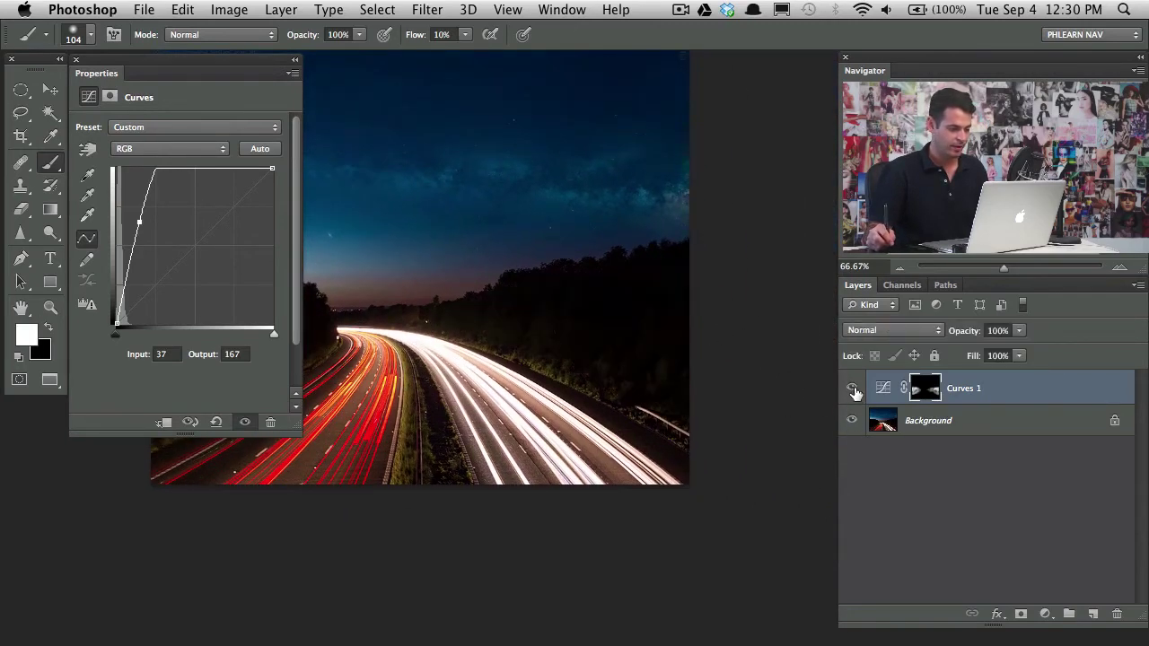
left_click(852, 386)
left_click(852, 387)
left_click(852, 387)
left_click_drag(504, 361, 611, 364)
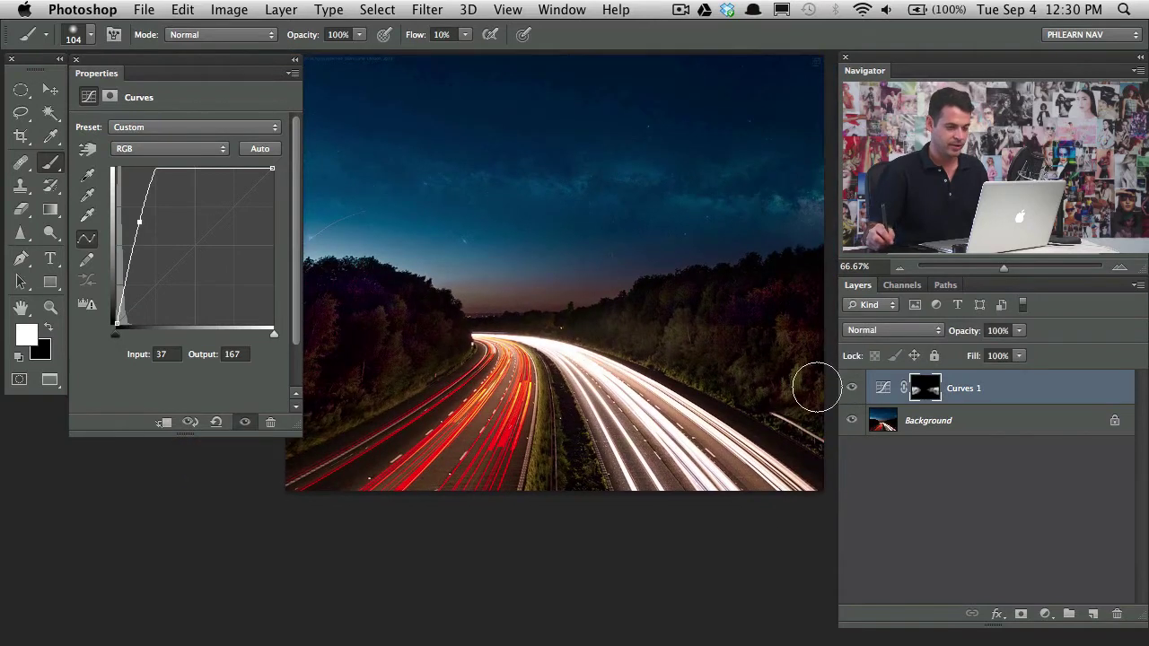
left_click(853, 391)
left_click(853, 390)
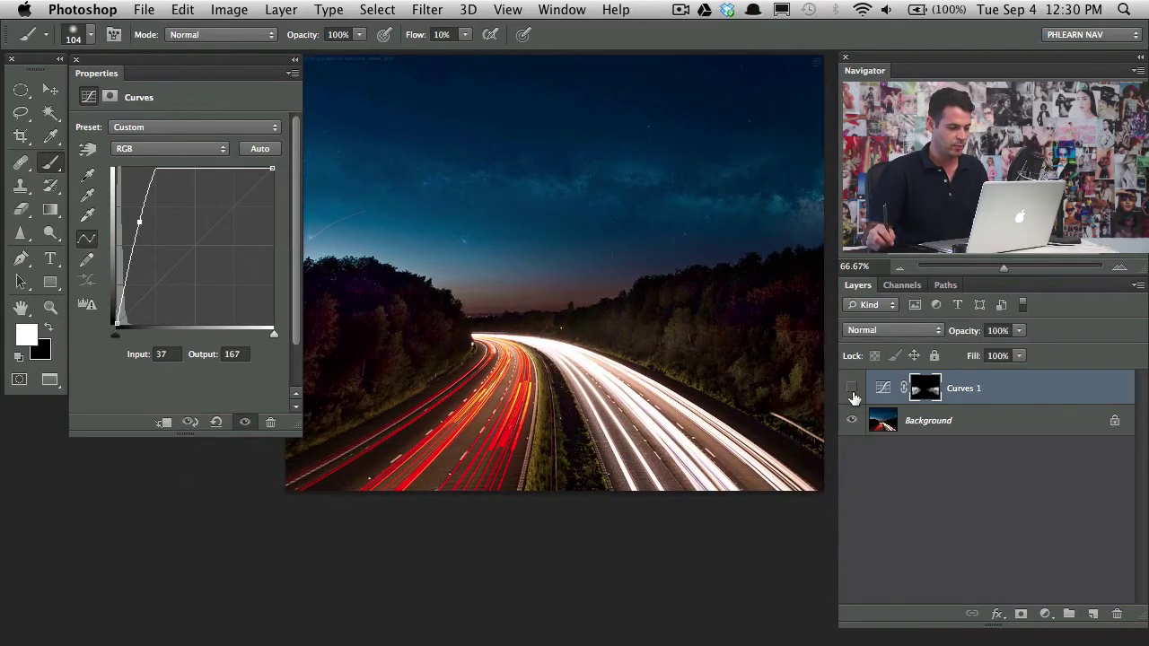
left_click(852, 389)
Enlarge the brush to 245 px with black as the foreground colour, and narrow the curve settings area to uncover more of the photo
left_click_drag(657, 356, 706, 316)
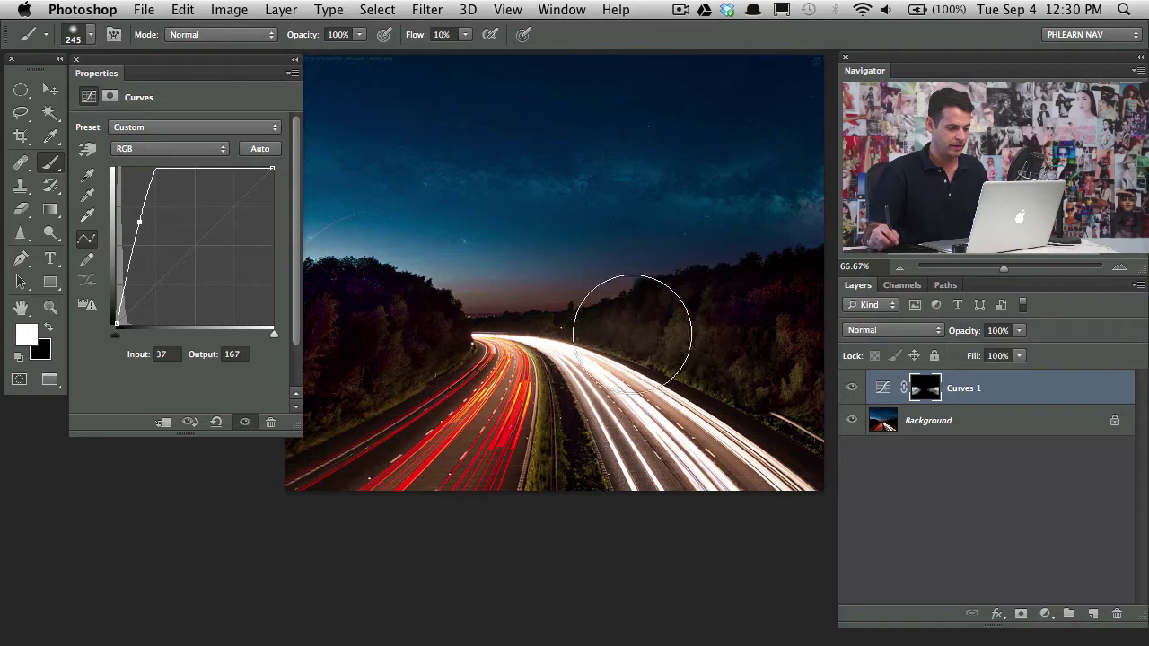
key("x")
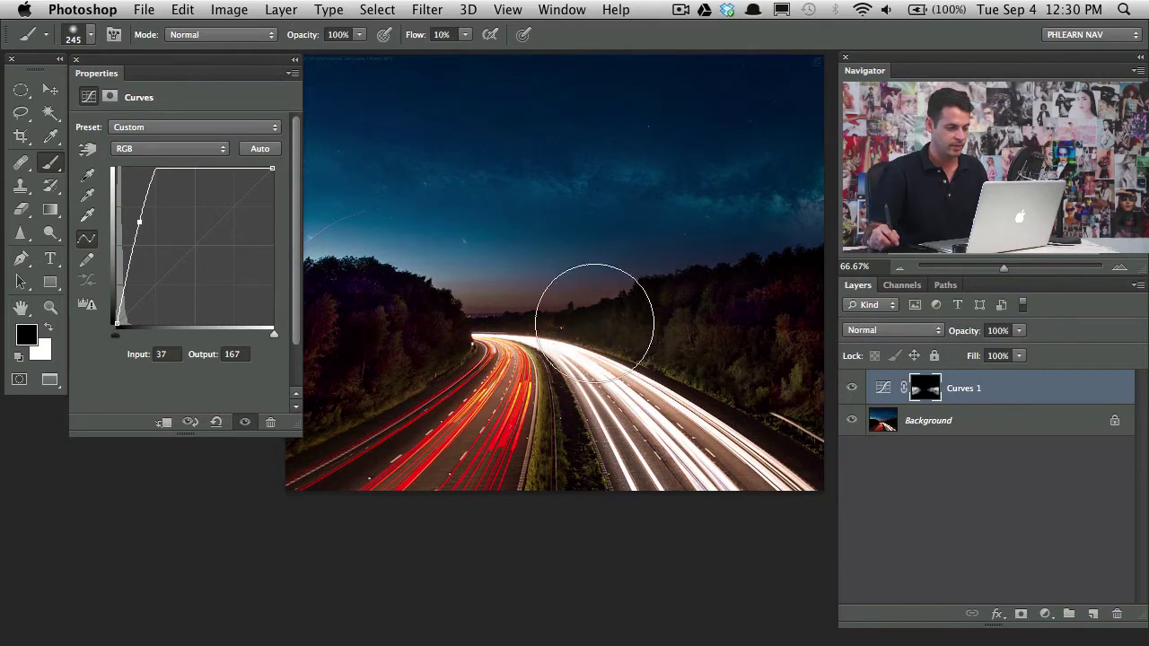
scroll(517, 431, "down", 3)
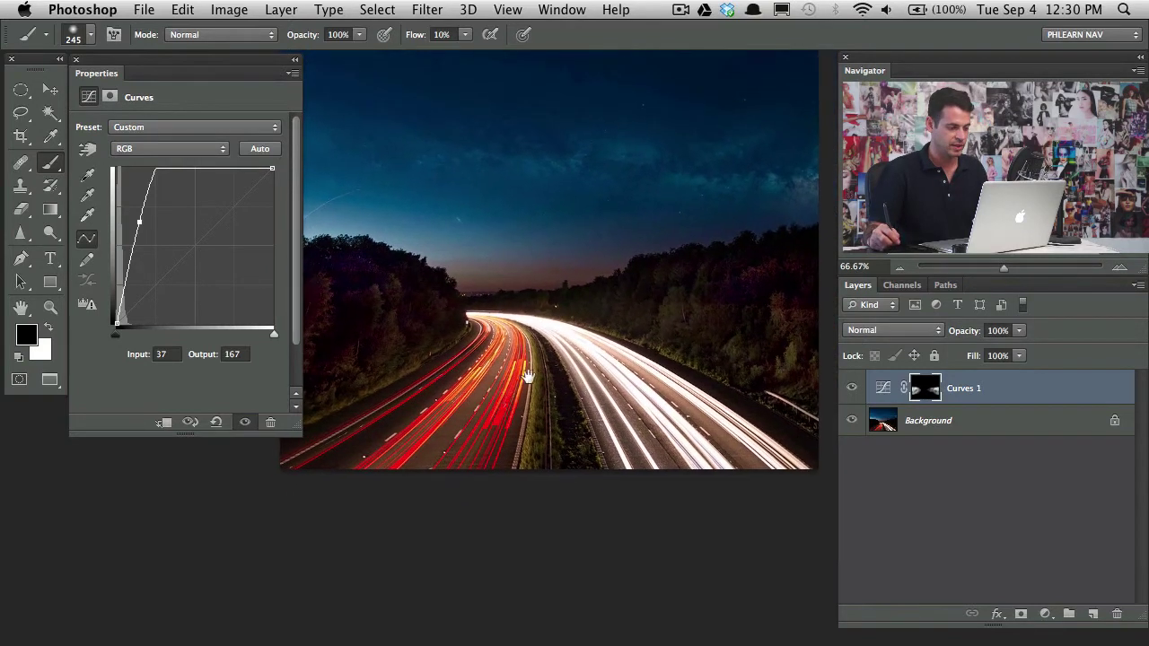
left_click_drag(292, 421, 258, 436)
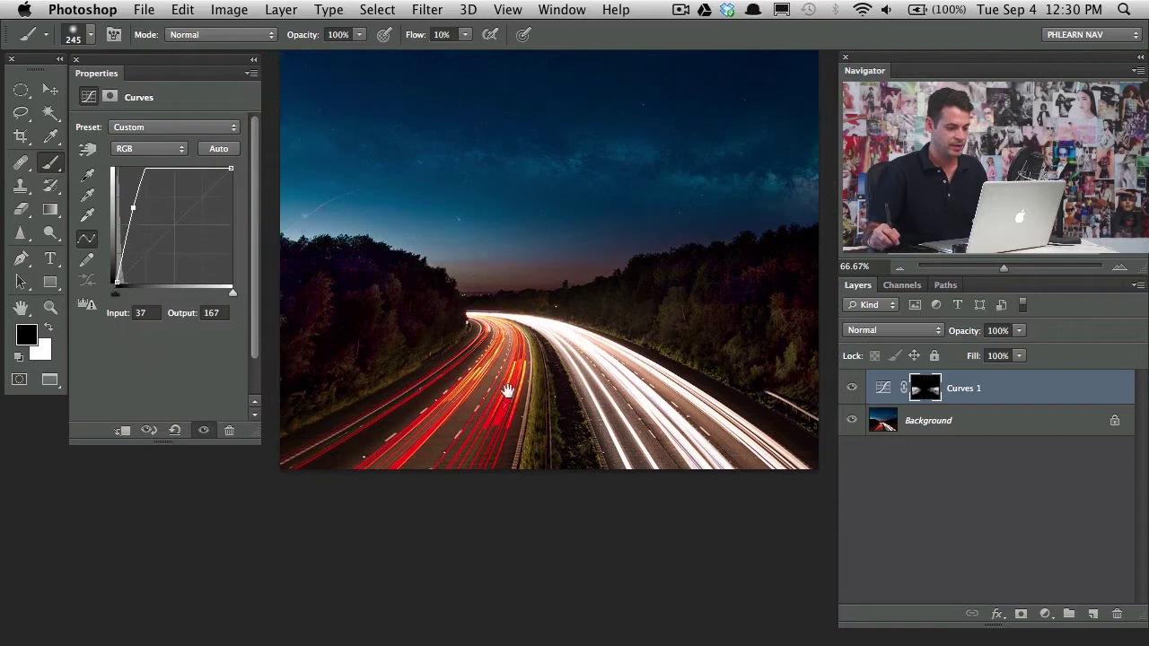
left_click_drag(508, 388, 524, 466)
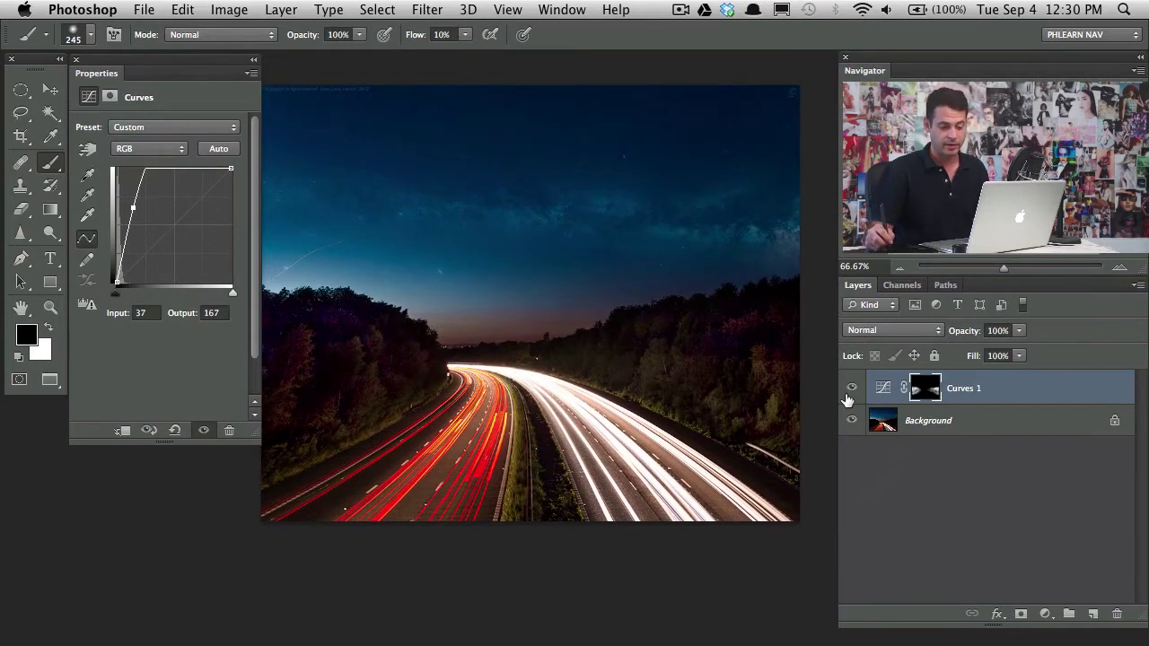
Add a second Curves adjustment layer, raising the Red channel and lowering the Blue channel with a point at input 78, output 64
left_click(1045, 615)
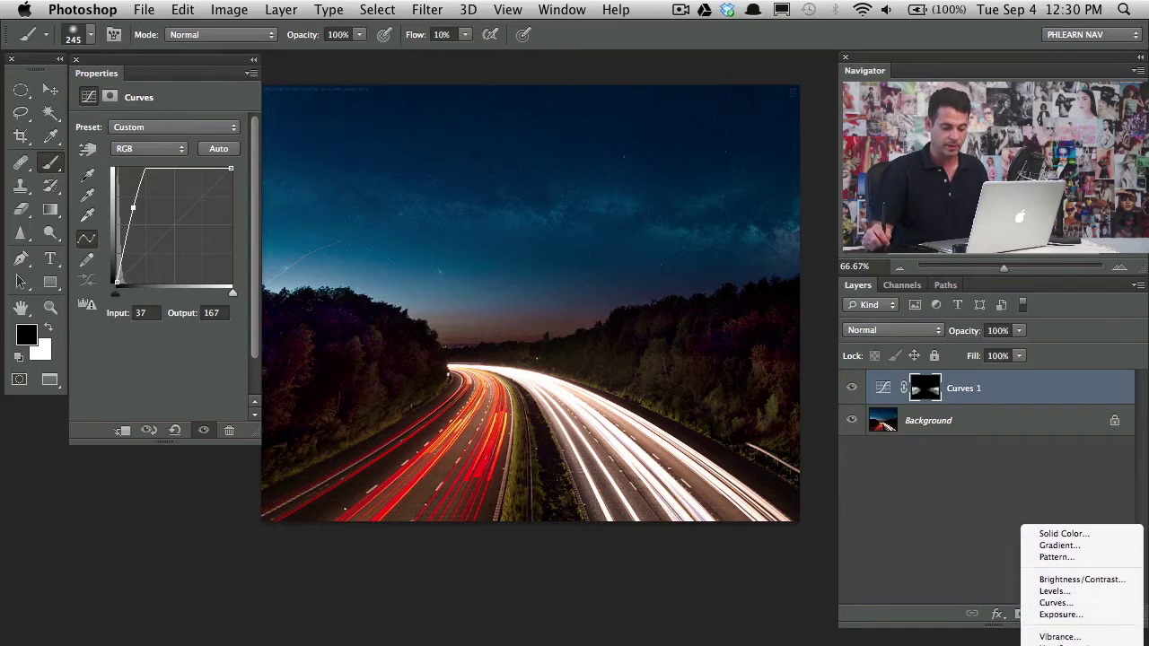
left_click(1060, 603)
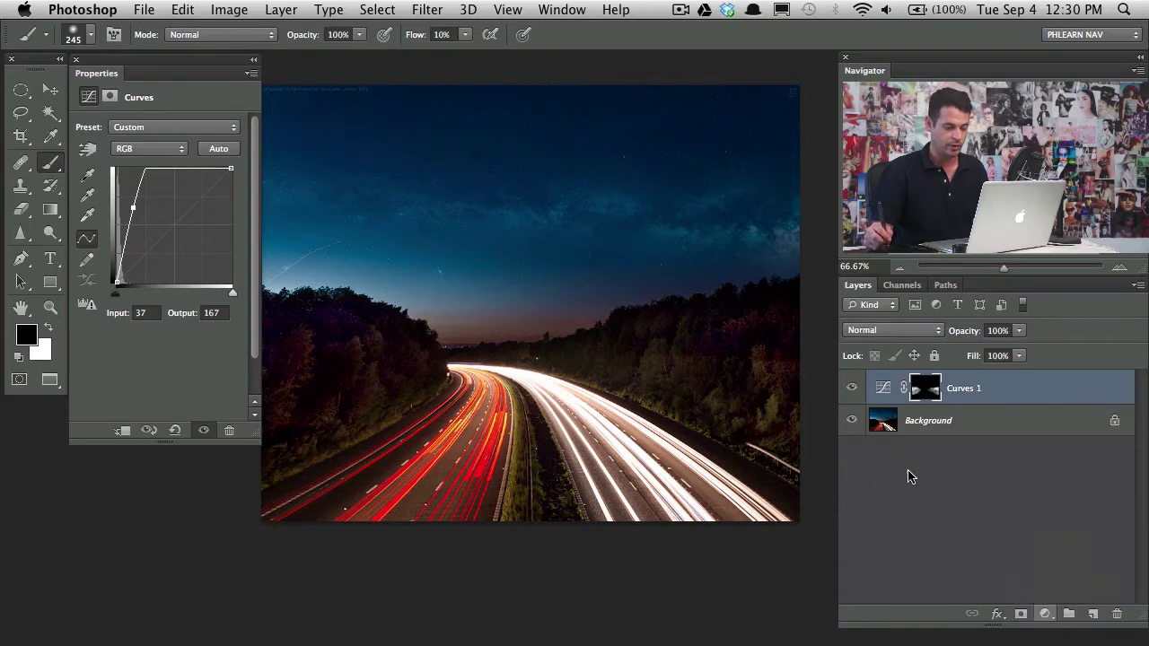
left_click(151, 148)
left_click(126, 159)
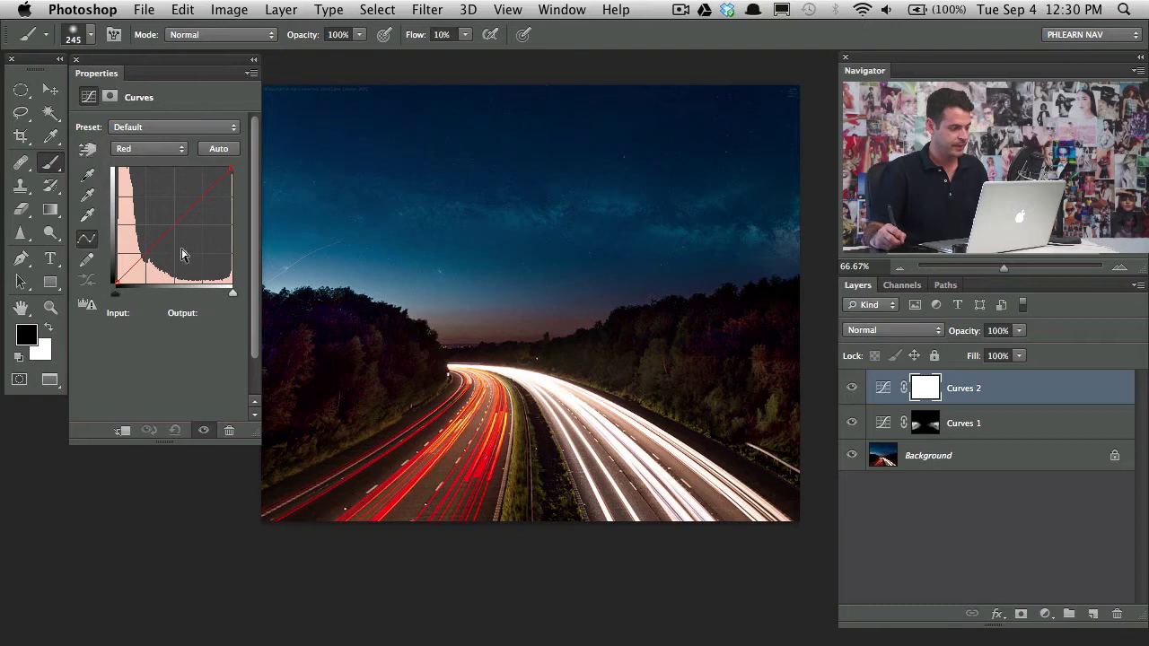
left_click_drag(146, 247, 151, 254)
left_click(146, 150)
left_click(128, 174)
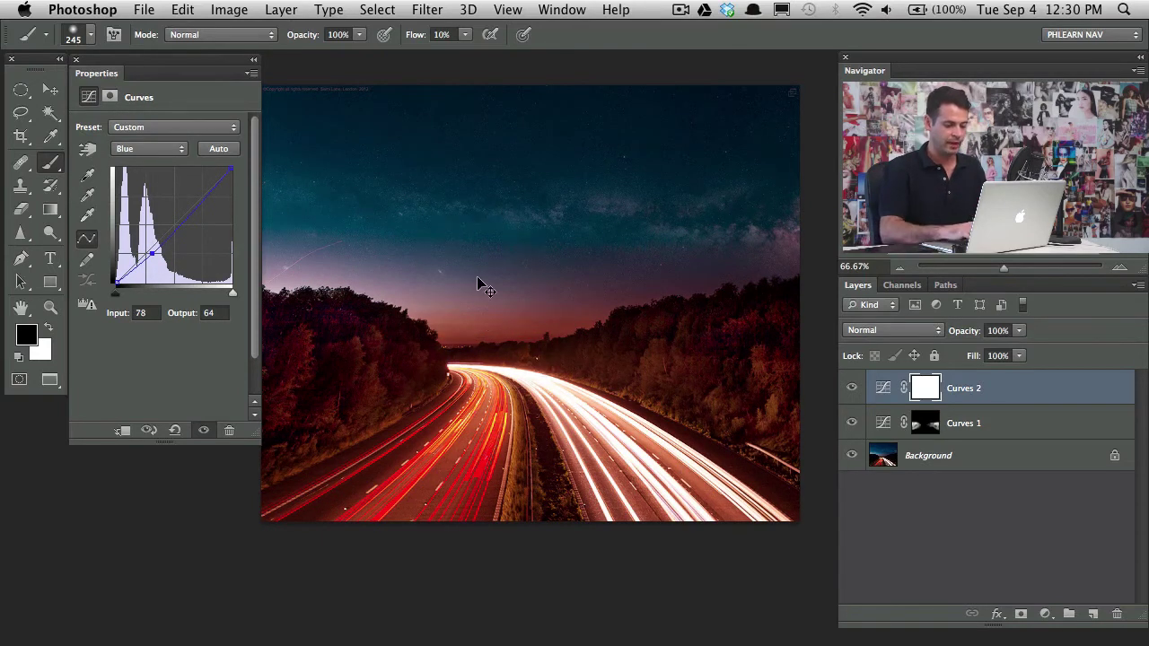
Invert the Curves 2 mask to black and paint white over the horizon at 10% flow to add a red glow there
key("super+i")
key("x")
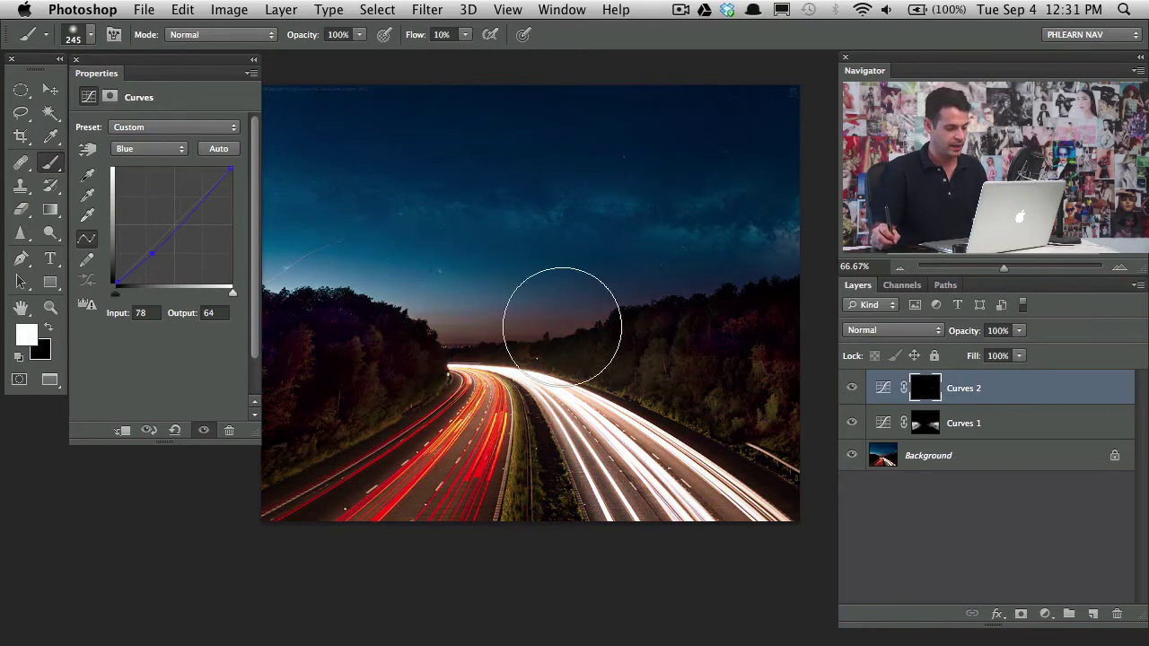
mouse_move(562, 326)
left_mouse_down()
mouse_move(405, 322)
mouse_move(372, 300)
mouse_move(470, 285)
mouse_move(448, 300)
mouse_move(440, 364)
mouse_move(453, 376)
mouse_move(428, 375)
left_mouse_up()
key("x")
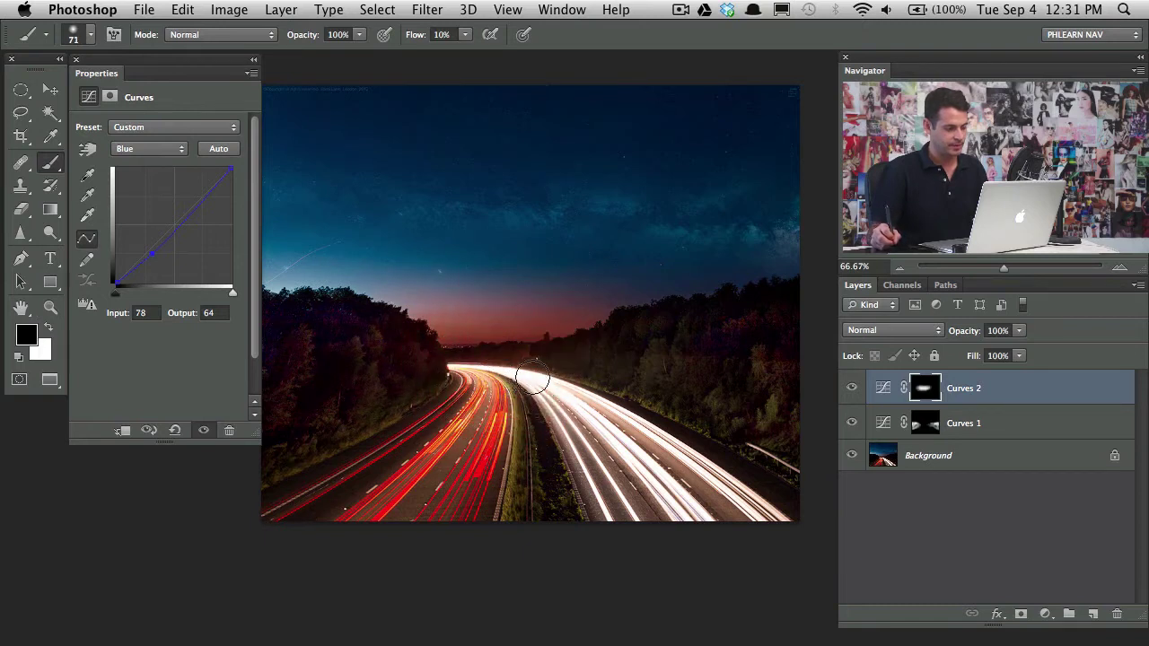
key("x")
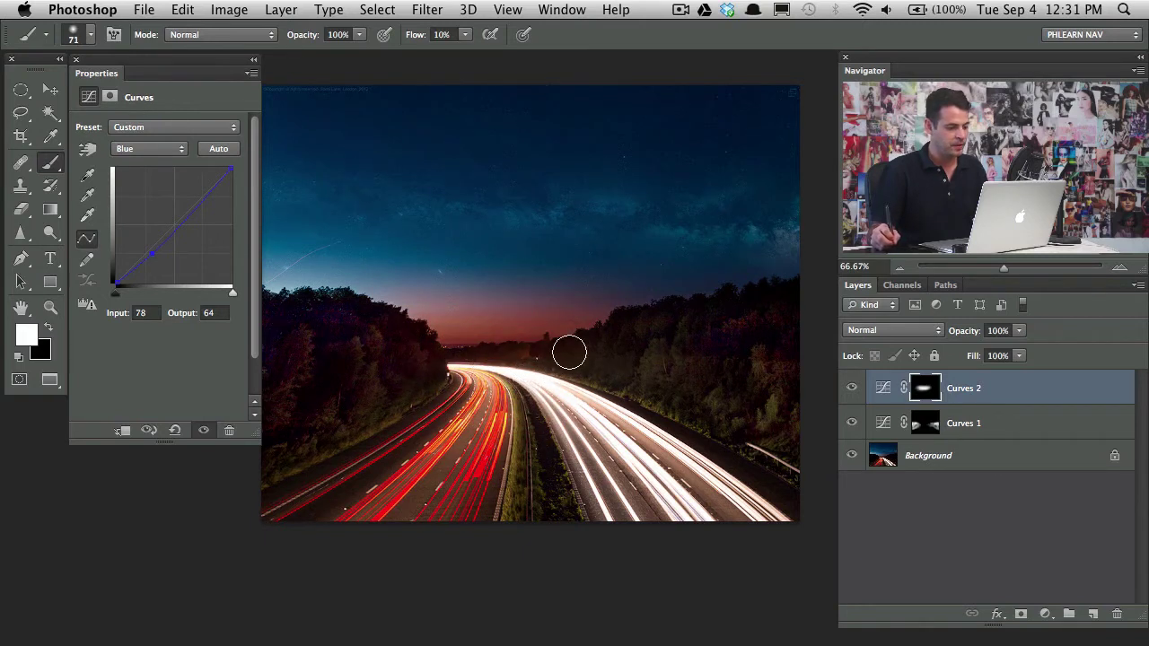
key("x")
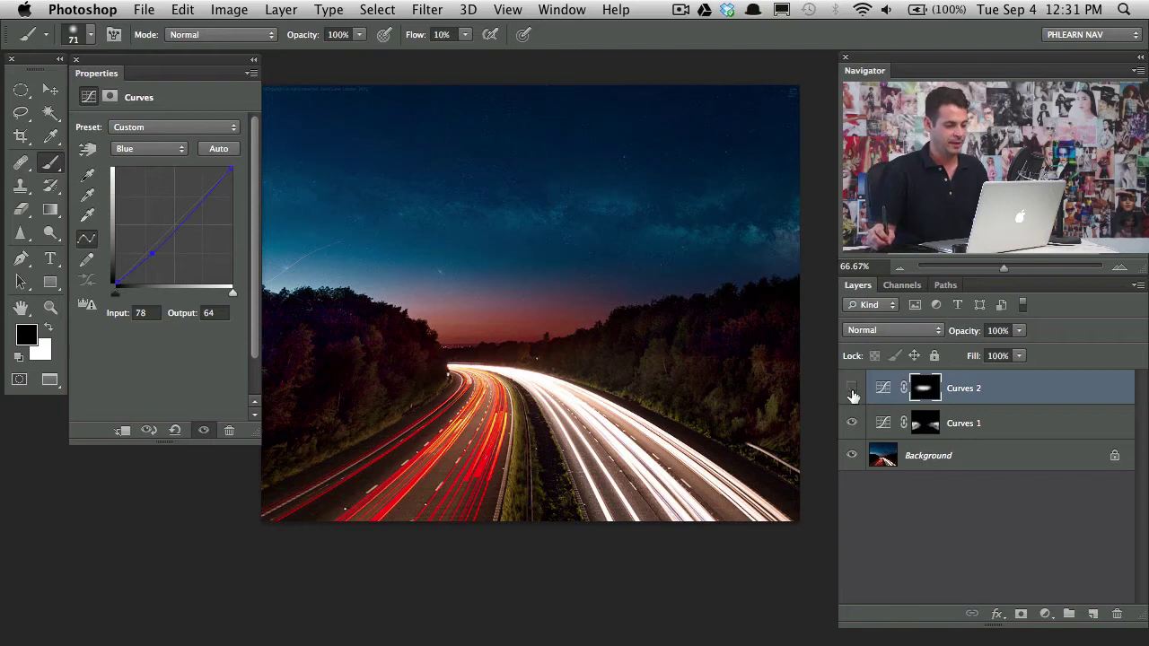
Refine the red horizon glow on the Curves 2 mask, enlarging the brush to 140 px and 158 px and switching between white and black
left_click(851, 388)
left_click(852, 389)
left_click(852, 389)
left_click_drag(531, 311, 561, 307, "ctrl+alt")
key("x")
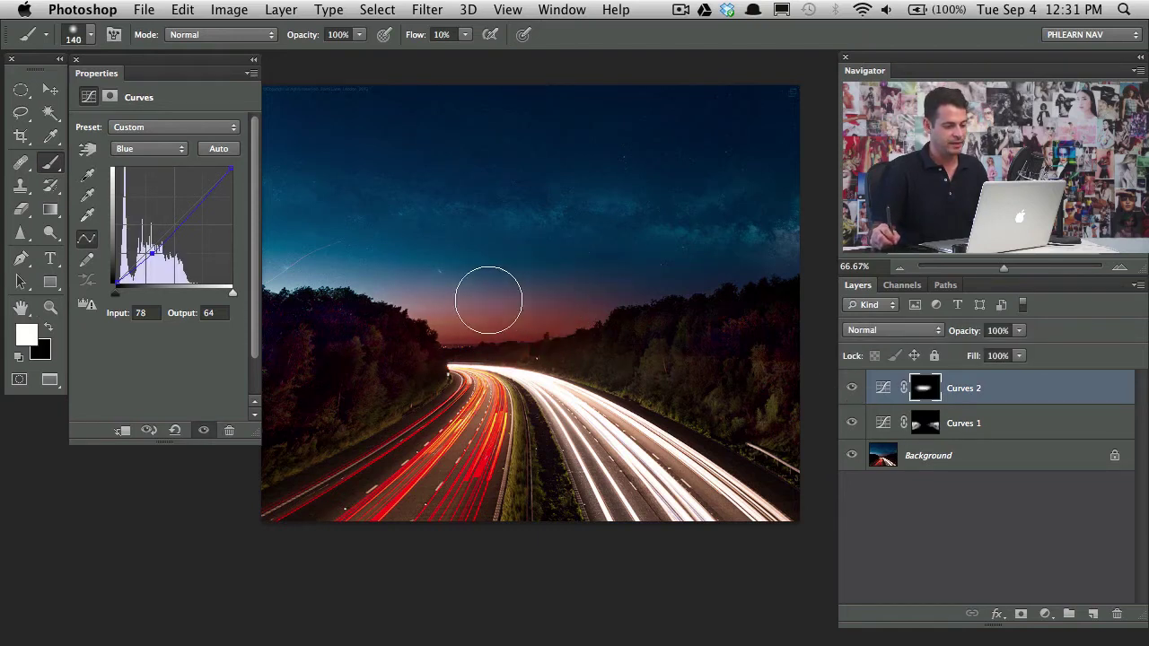
left_click(851, 389)
left_click(852, 390)
left_click(852, 389)
left_click(851, 389)
left_click_drag(476, 287, 504, 292)
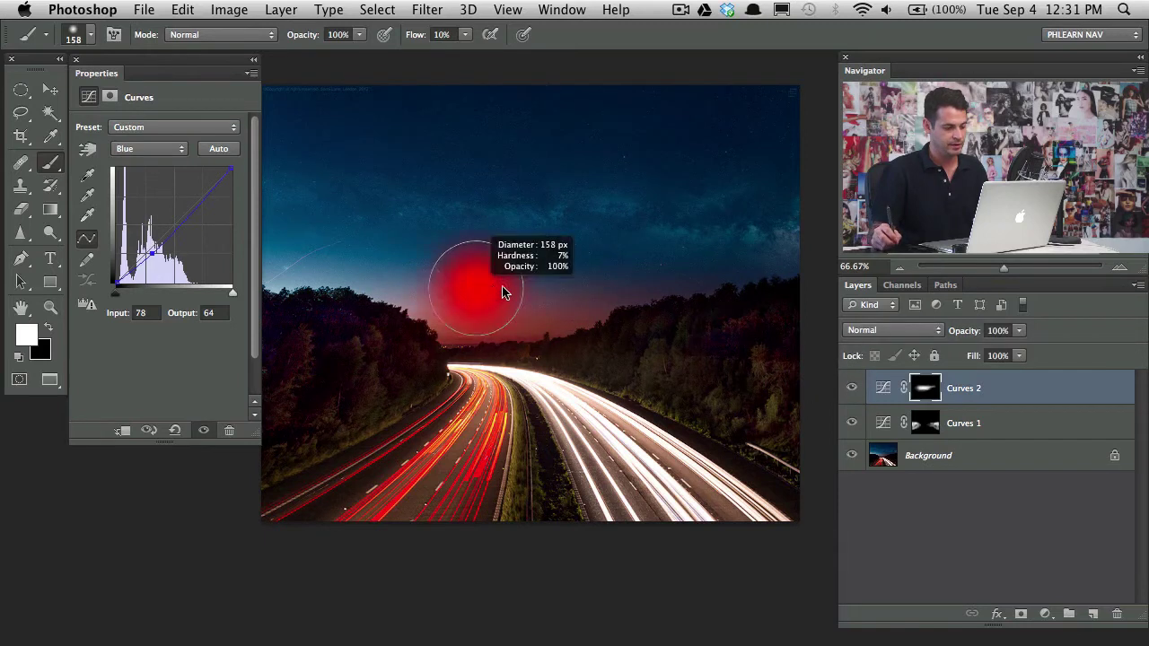
key("x")
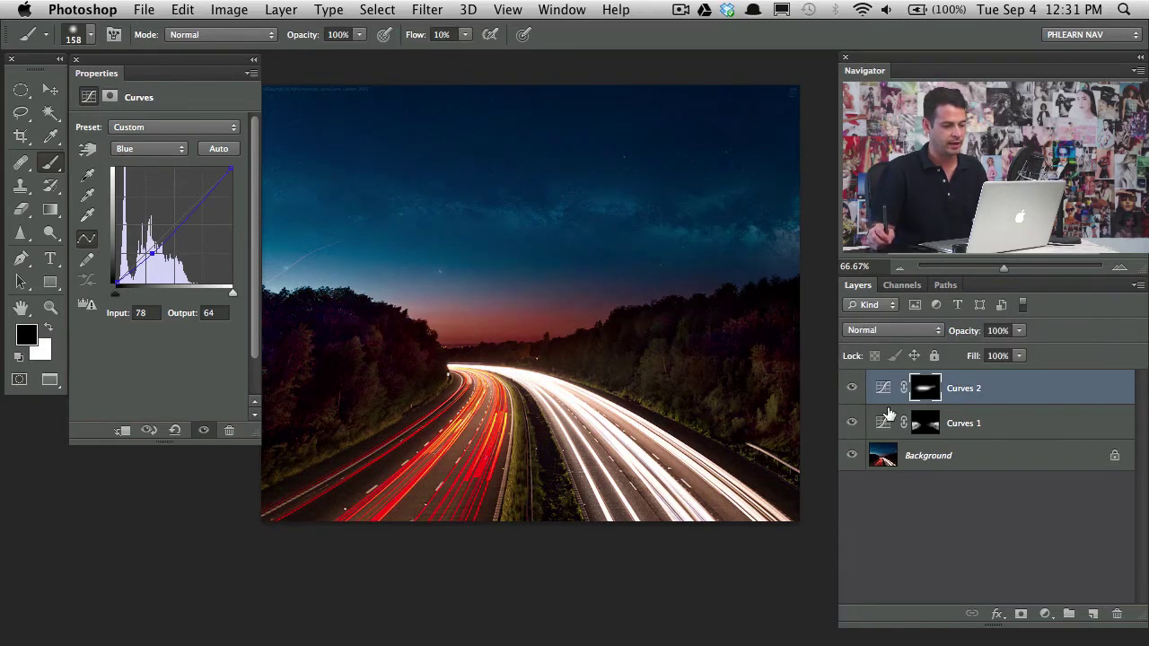
Compare the horizon glow with and without the Curves 2 layer, and set white as the foreground colour
left_click(853, 389)
left_click(852, 389)
left_click(853, 389)
left_click(853, 390)
left_click(852, 389)
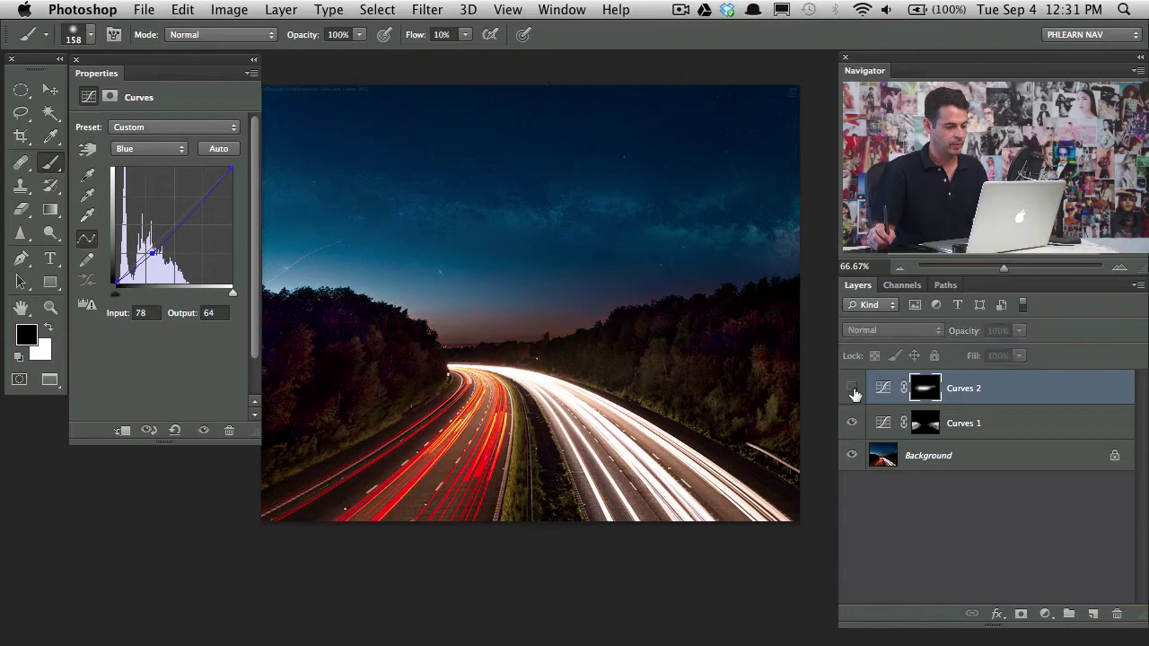
left_click(852, 390)
left_click(852, 389)
key("x")
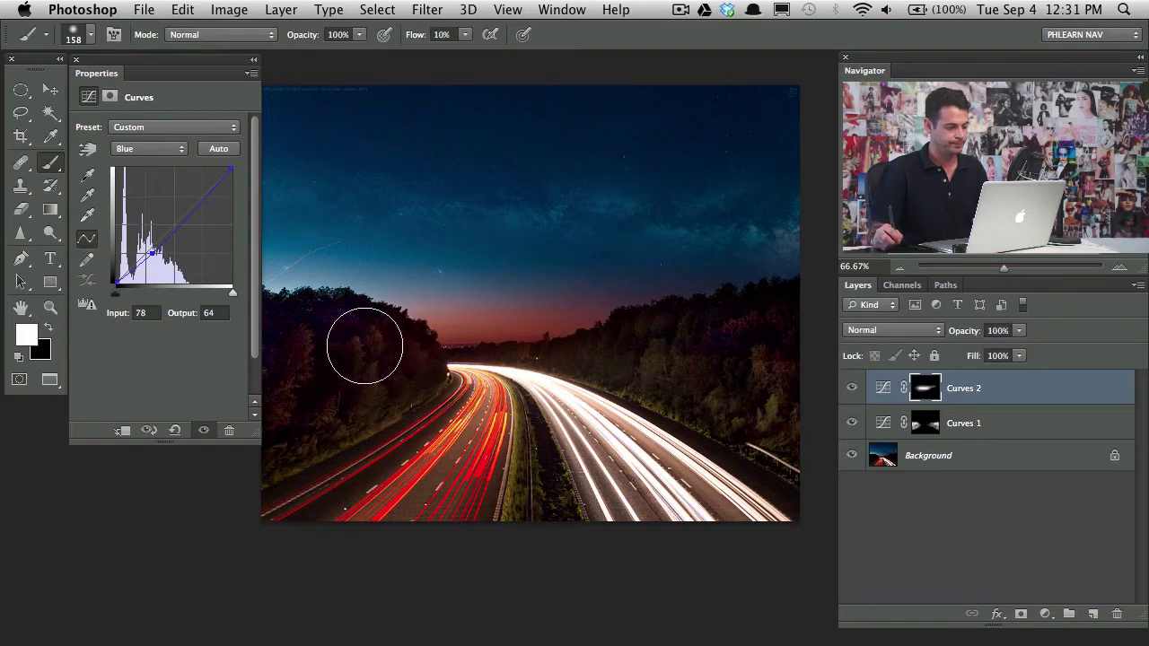
left_click(1044, 614)
left_click(1046, 614)
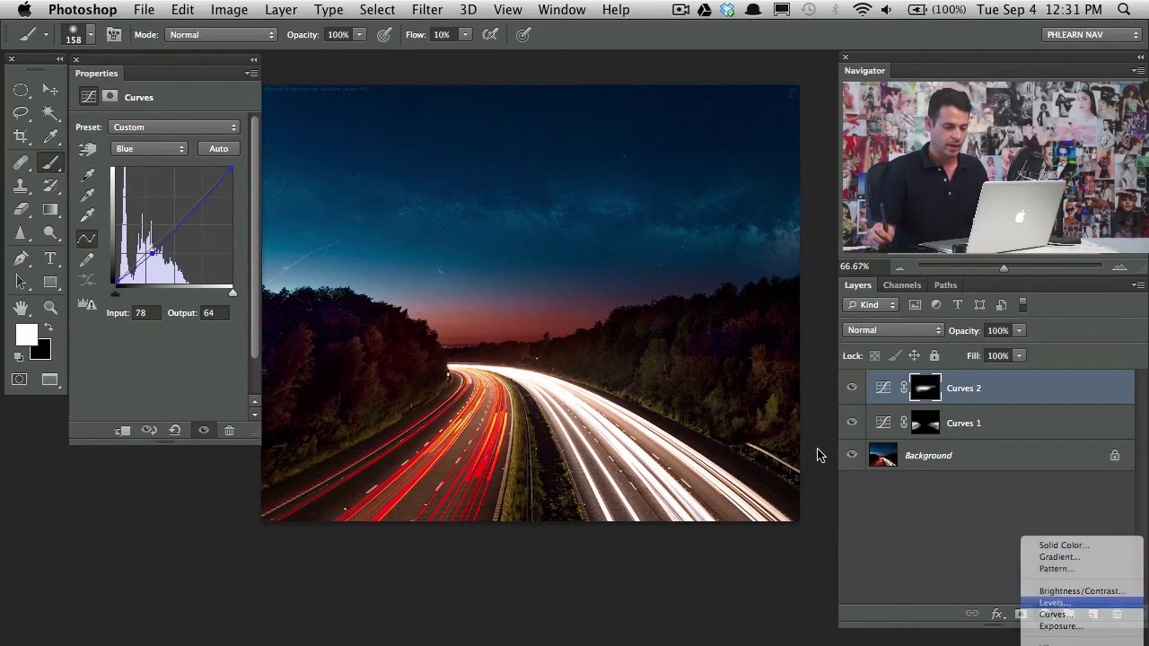
key("super+z")
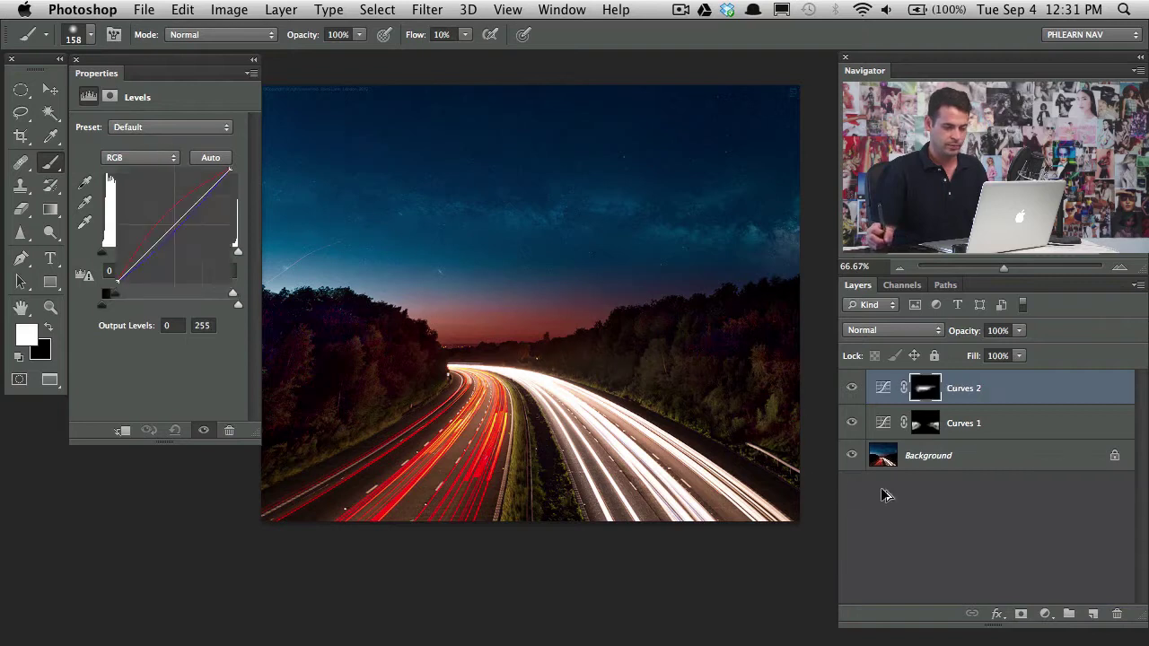
Add a third Curves adjustment layer, raising Blue at input 108 to output 140 and Green at input 116 to output 136
left_click(1046, 614)
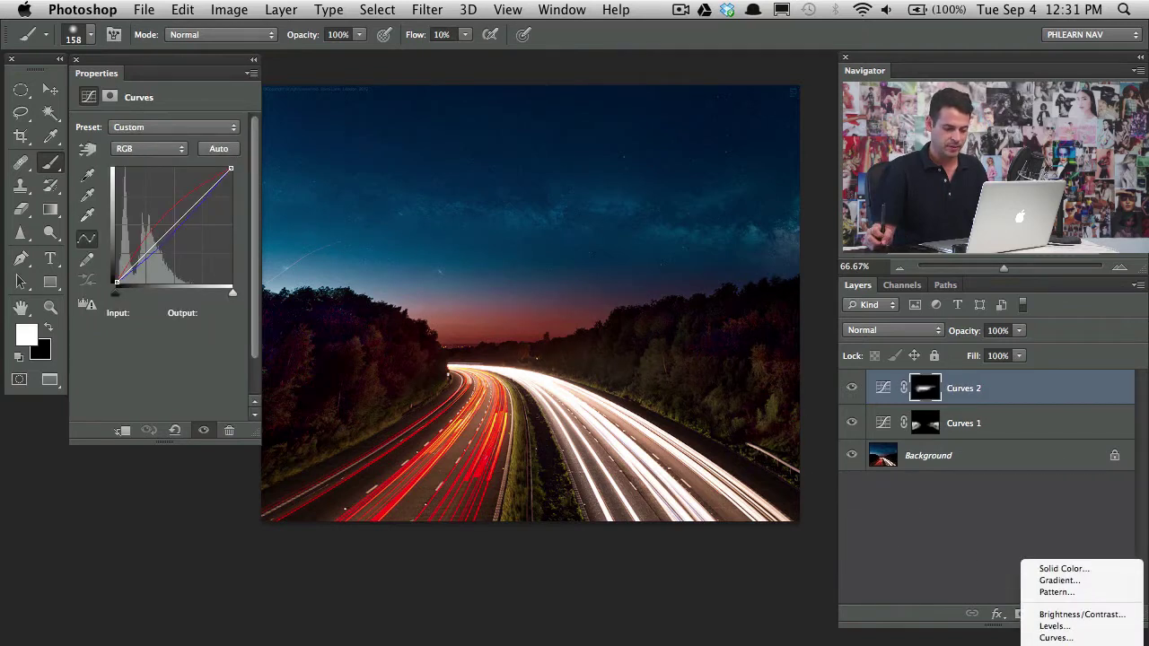
left_click(1056, 637)
left_click(132, 149)
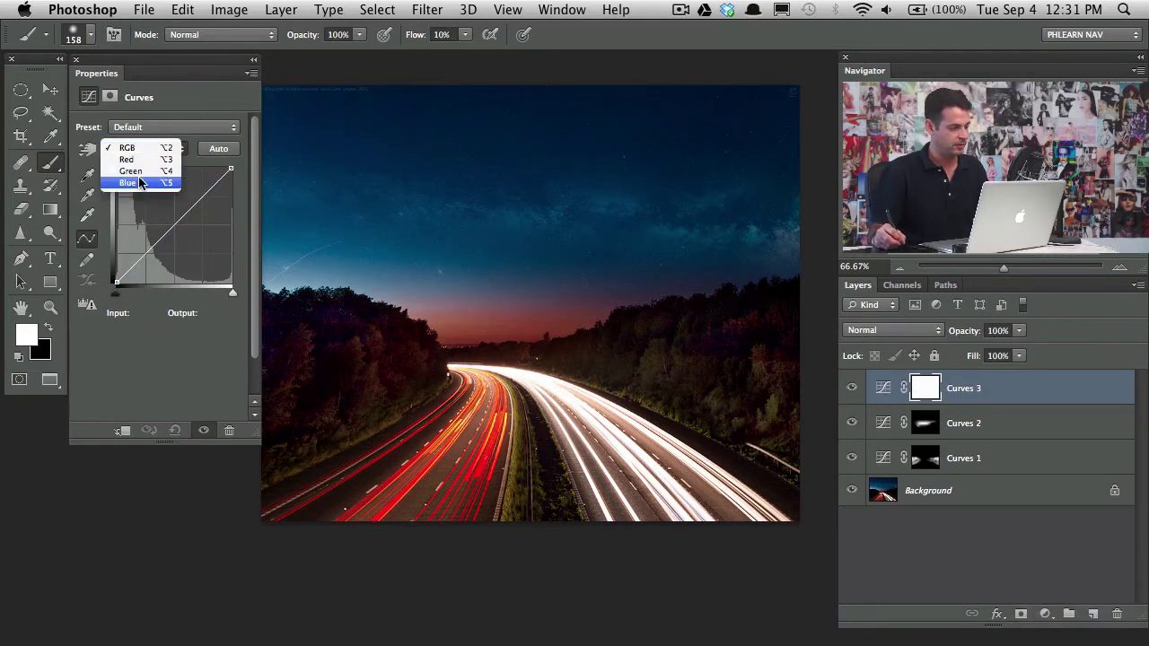
left_click(165, 226)
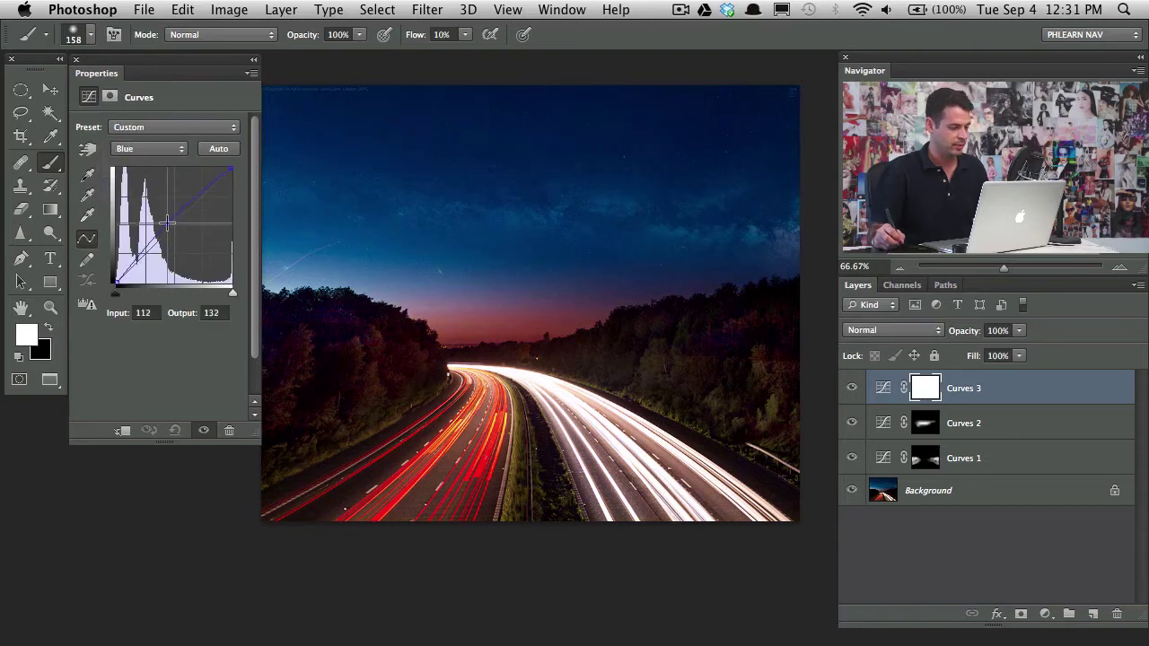
left_click(166, 154)
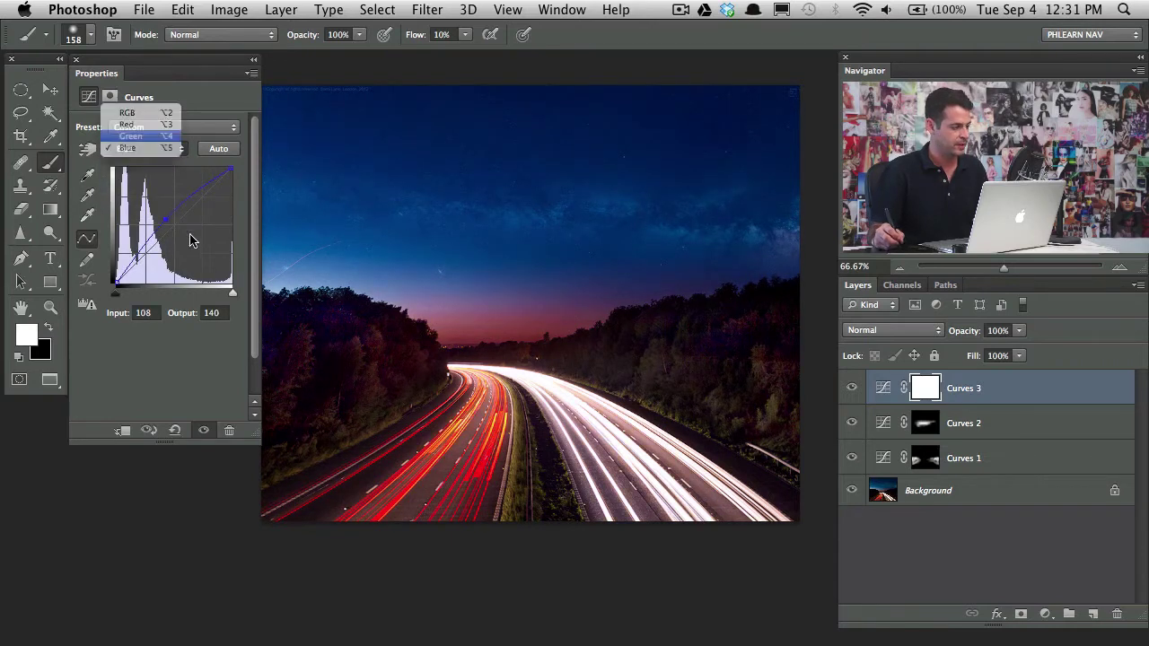
left_click(157, 135)
left_click(169, 221)
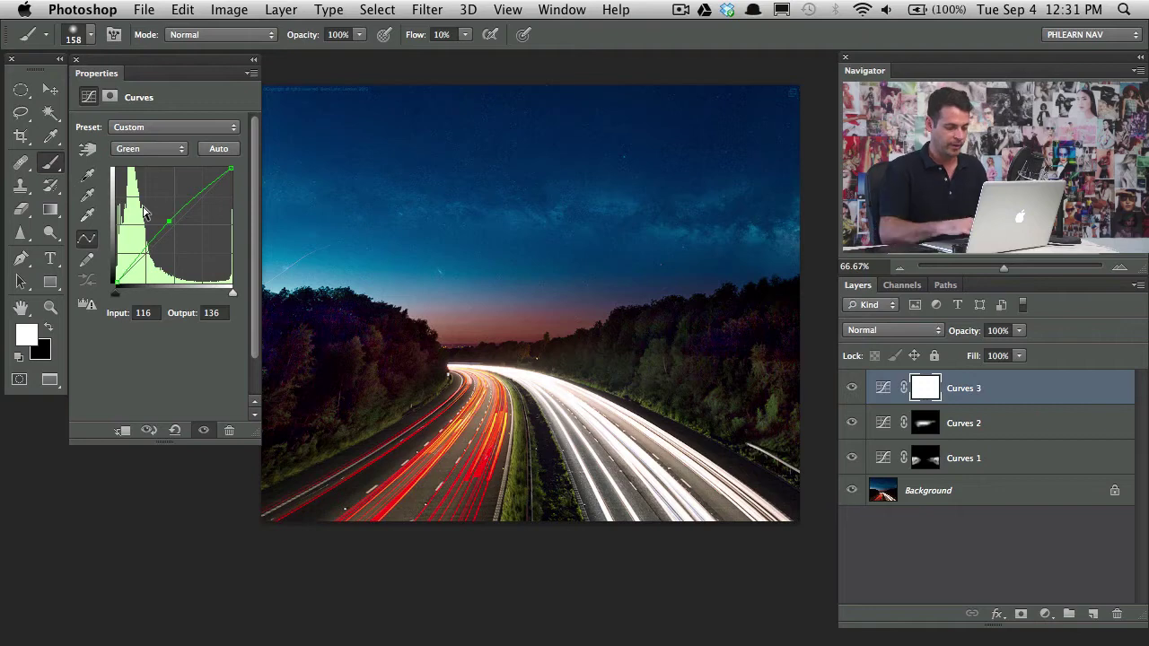
Invert the Curves 3 mask to black and paint white across the sky with a 296 px brush to brighten its blue
key("super+i")
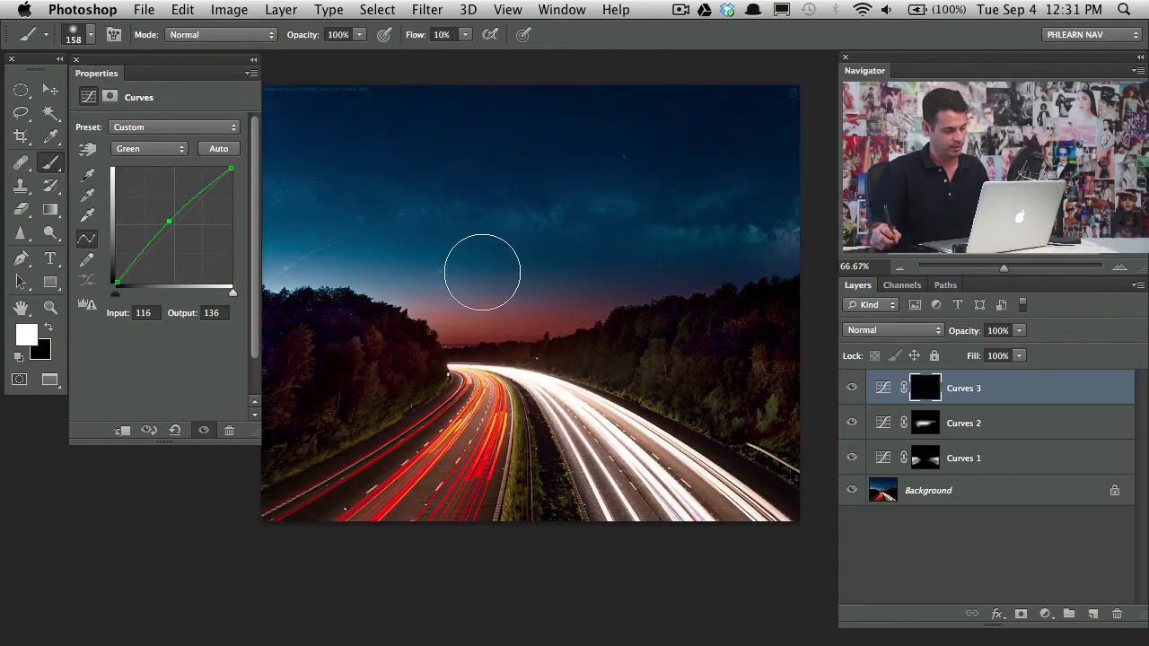
left_click_drag(443, 225, 502, 226)
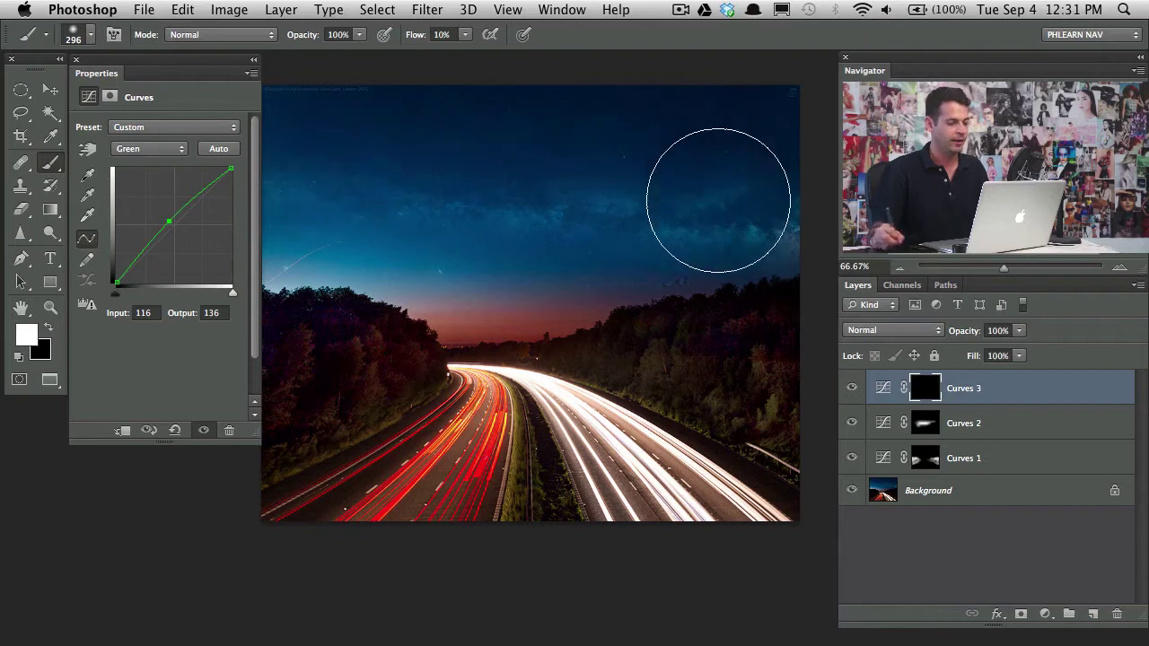
mouse_move(718, 200)
left_mouse_down()
mouse_move(707, 234)
mouse_move(614, 260)
mouse_move(569, 209)
mouse_move(718, 297)
left_mouse_up()
Compare the sky with and without the Curves 3 layer
left_click(851, 388)
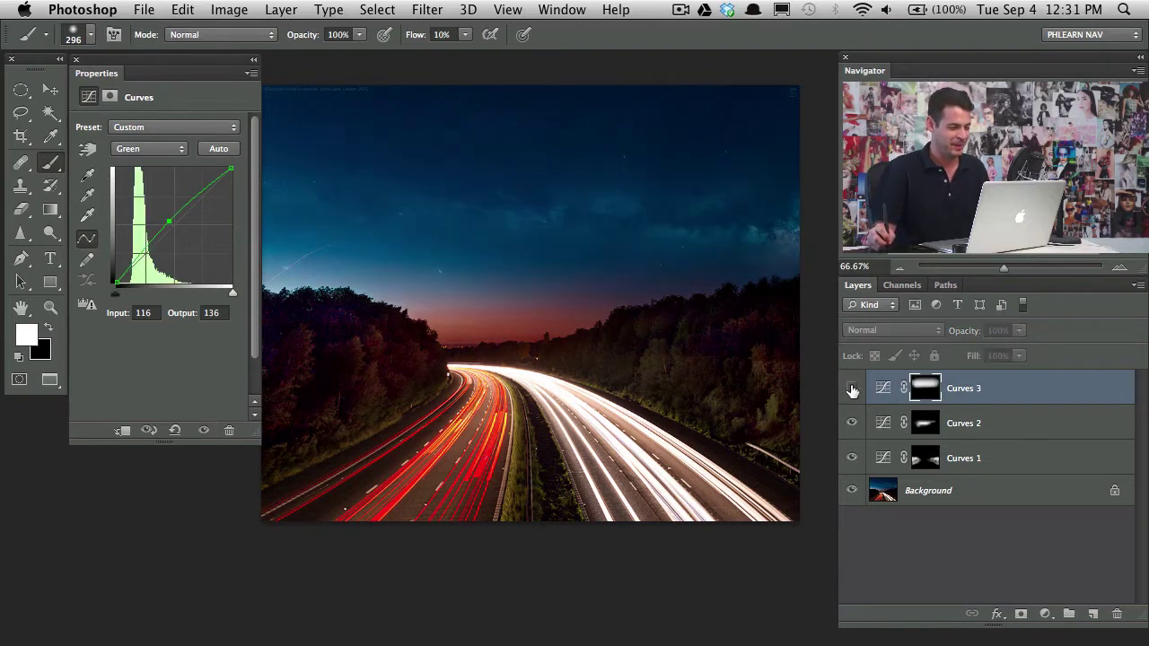
left_click(849, 399)
left_click(849, 401)
left_click(849, 404)
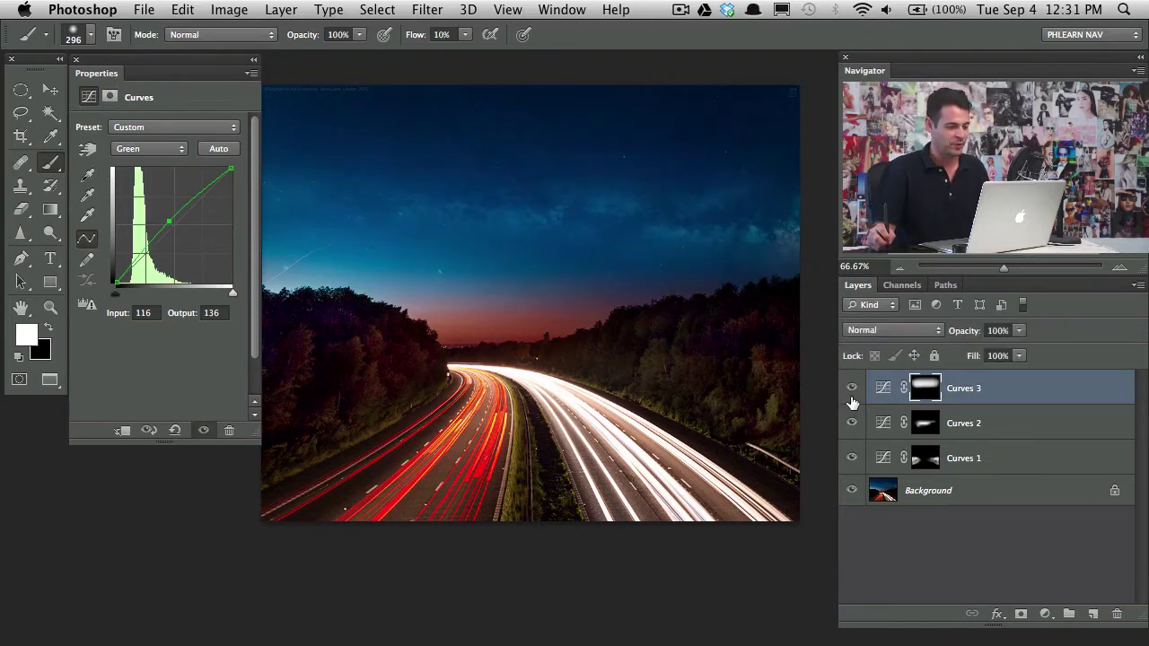
left_click(852, 404)
left_click(853, 406)
Add a fourth Curves adjustment layer and darken the RGB curve with a point at input 130, output 86
left_click(1045, 614)
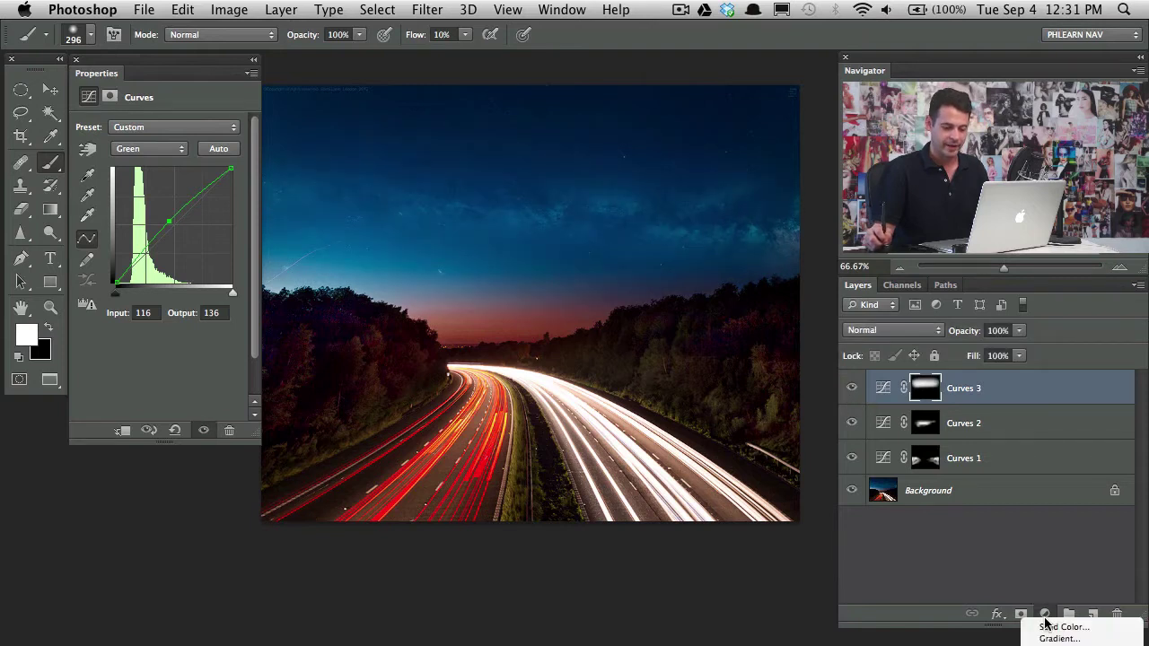
left_click(1056, 614)
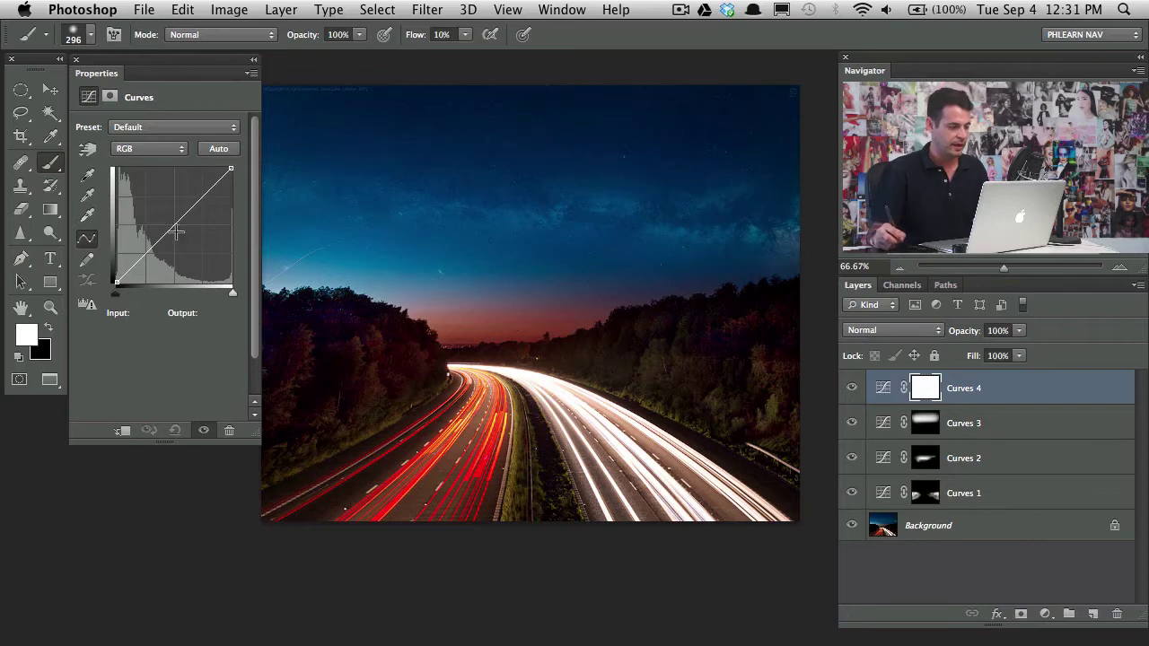
left_click_drag(166, 233, 175, 244)
Invert the Curves 4 mask, paint white over the upper sky with a 389 px brush, and soften the lower sky with black
key("super+i")
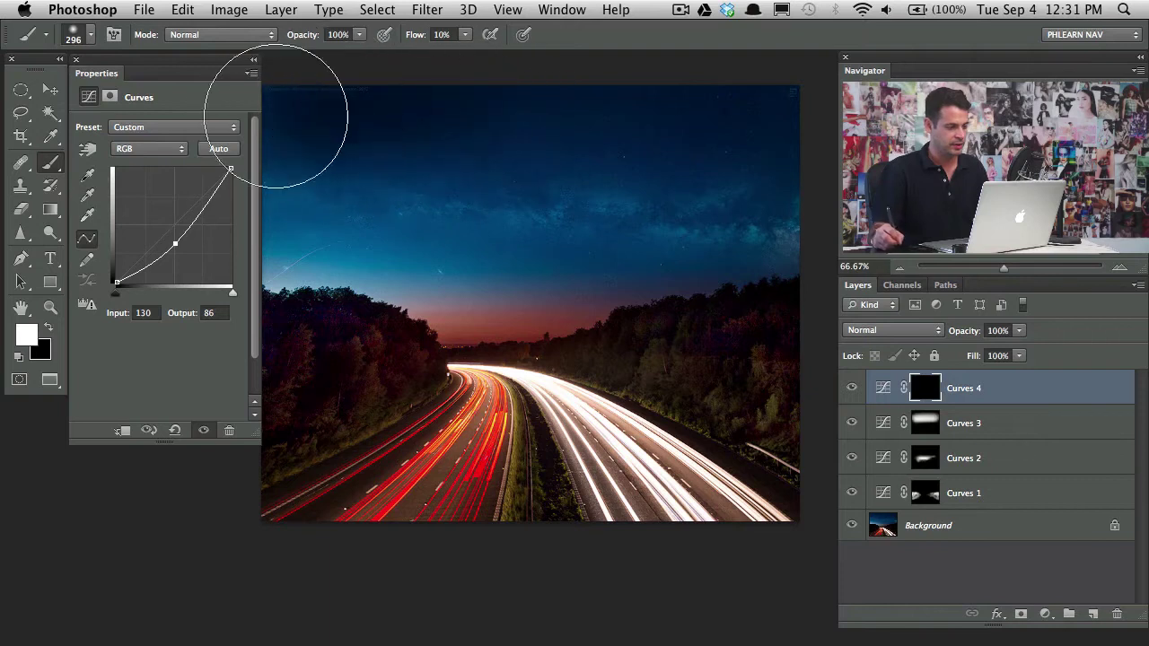
left_click_drag(757, 116, 790, 188)
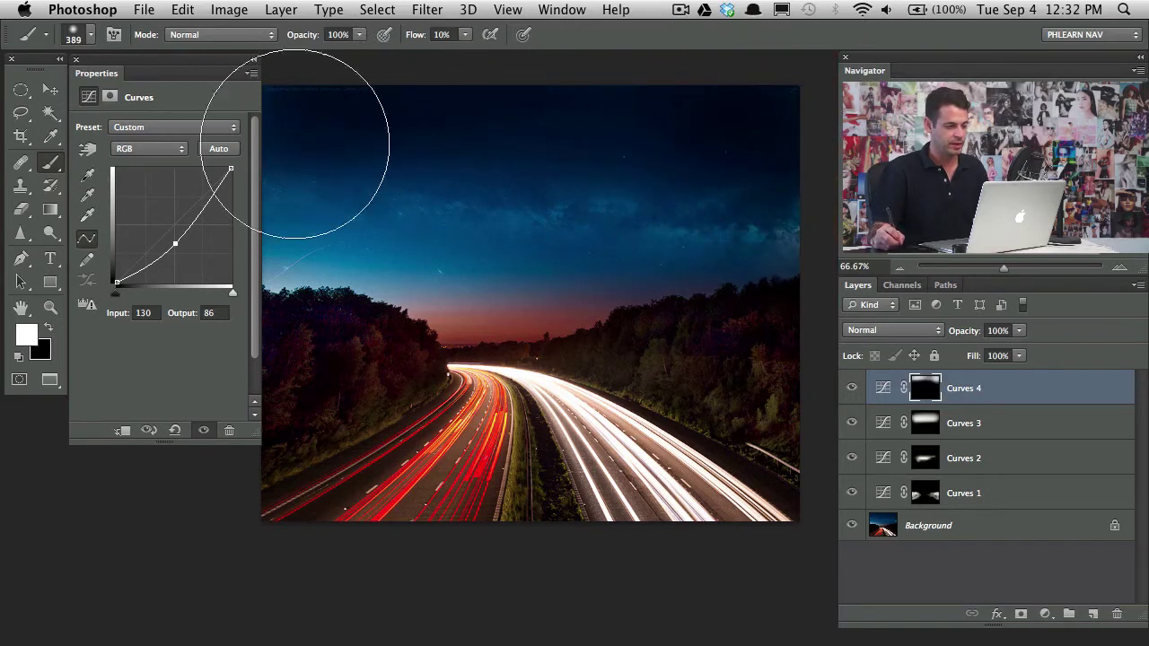
key("x")
mouse_move(337, 178)
left_mouse_down()
mouse_move(552, 170)
mouse_move(580, 196)
mouse_move(717, 197)
mouse_move(717, 253)
mouse_move(760, 285)
left_mouse_up()
Toggle the four Curves layers one at a time to compare each one's effect on the sky, horizon and trees
left_click(852, 388)
left_click(852, 388)
left_click(852, 388)
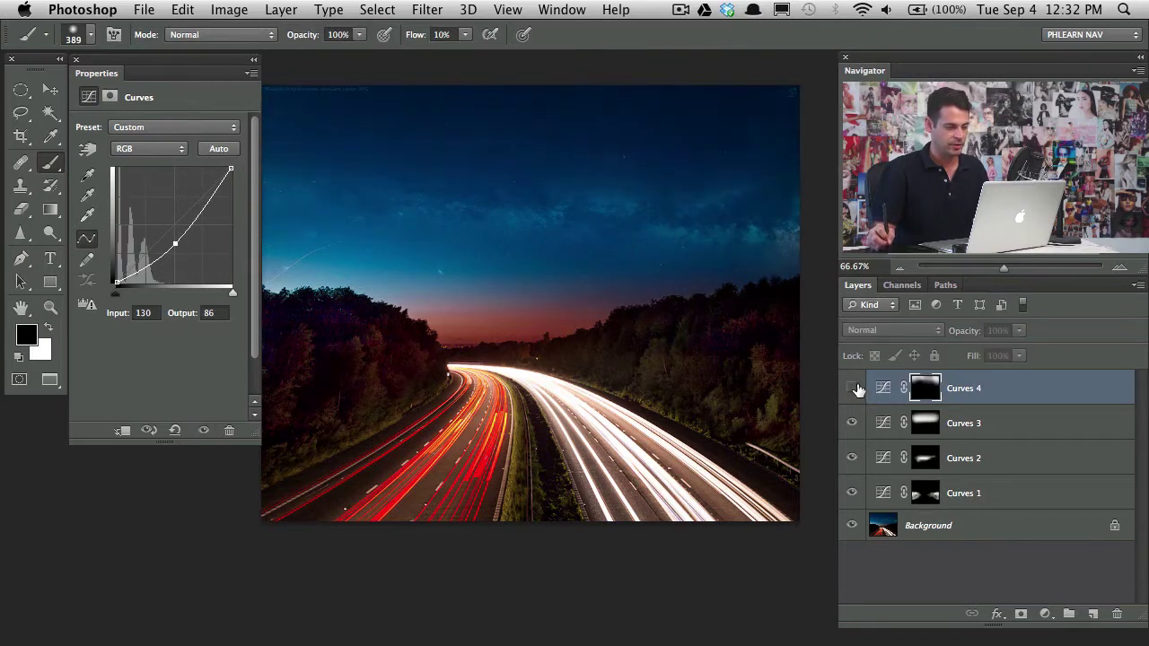
left_click(851, 387)
left_click(852, 422)
left_click(851, 423)
left_click(852, 423)
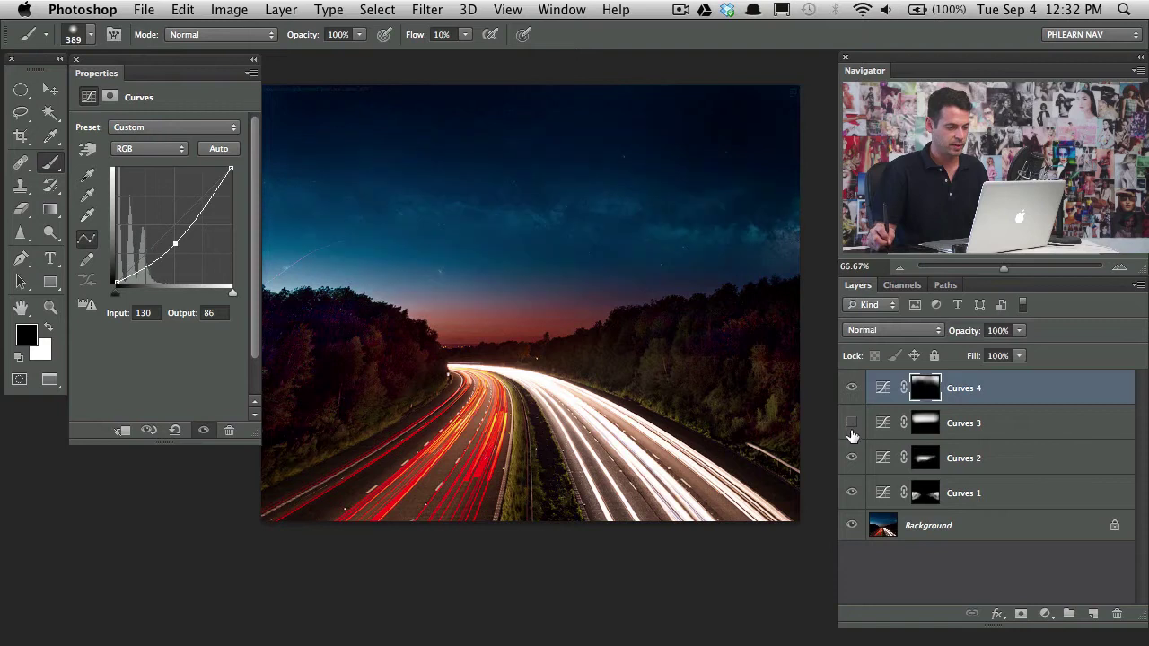
left_click(851, 458)
left_click(852, 458)
left_click(851, 460)
left_click(852, 460)
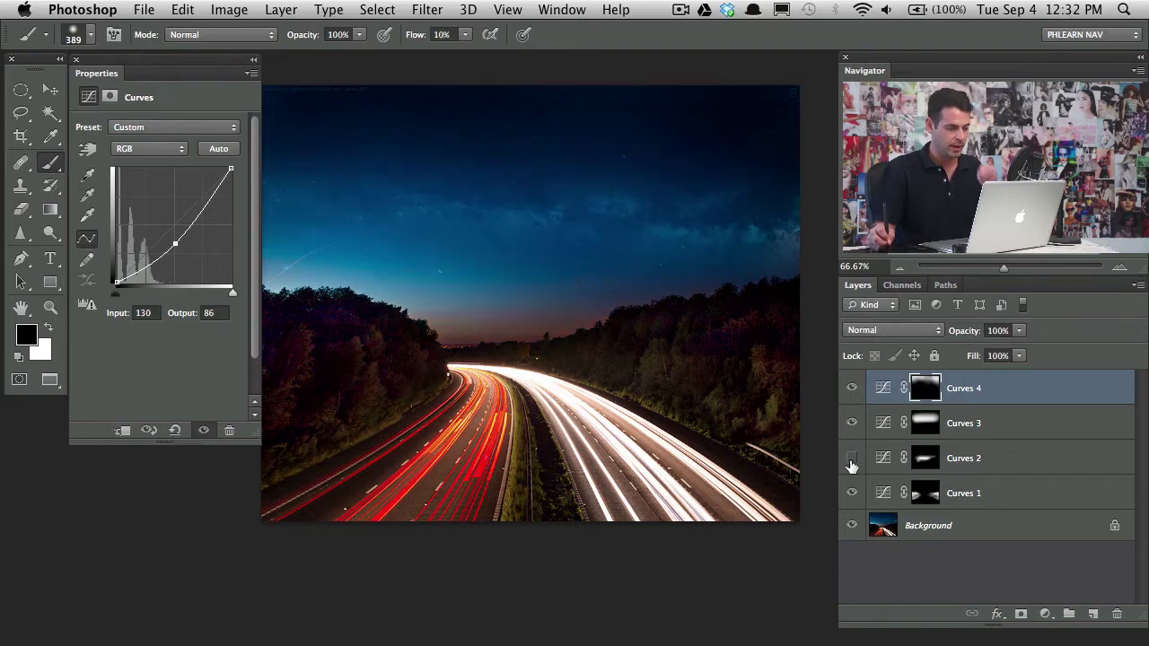
left_click(853, 460)
left_click(849, 492)
left_click(849, 492)
left_click(849, 493)
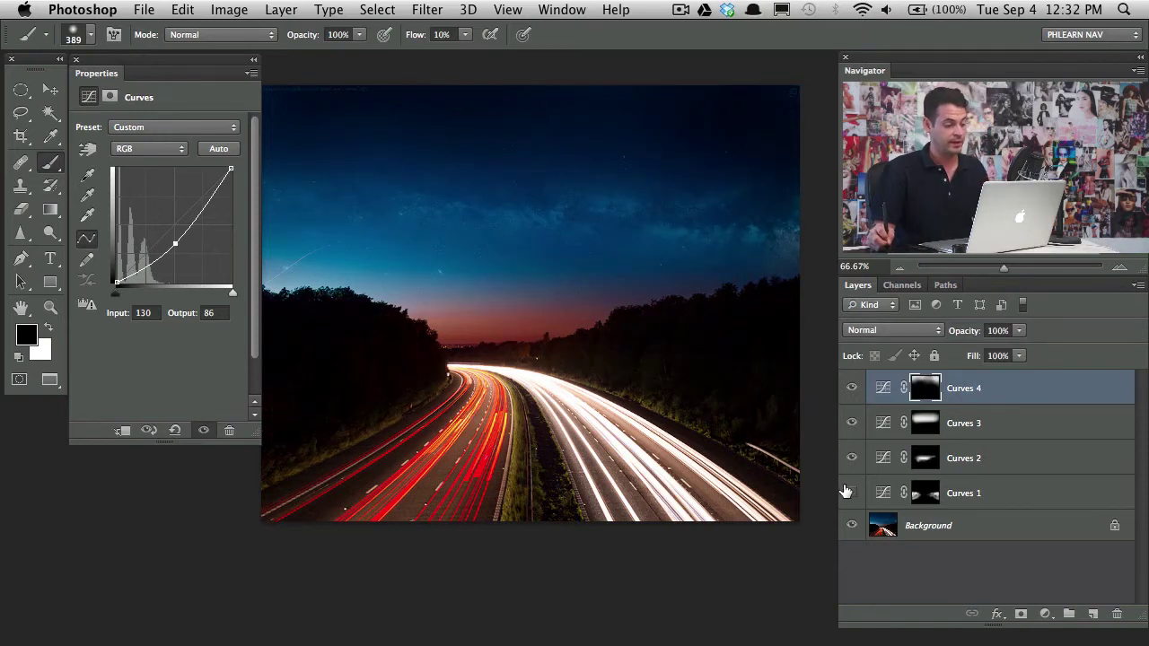
left_click(848, 494)
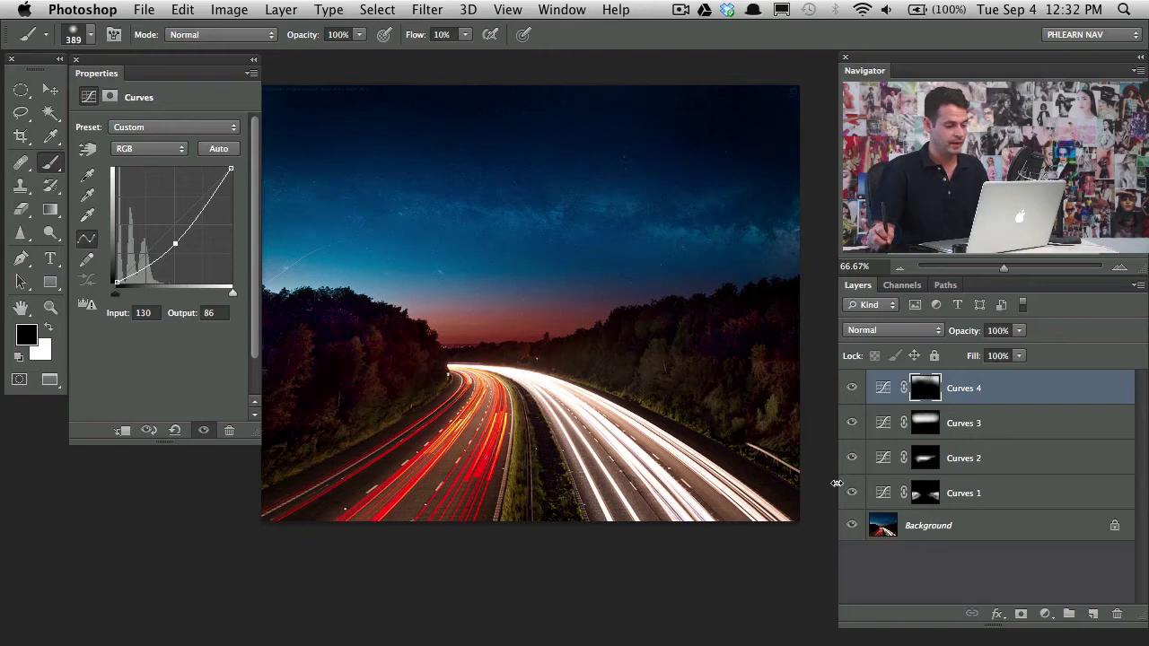
left_click(852, 458)
left_click(852, 458)
left_click(852, 458)
left_click(852, 457)
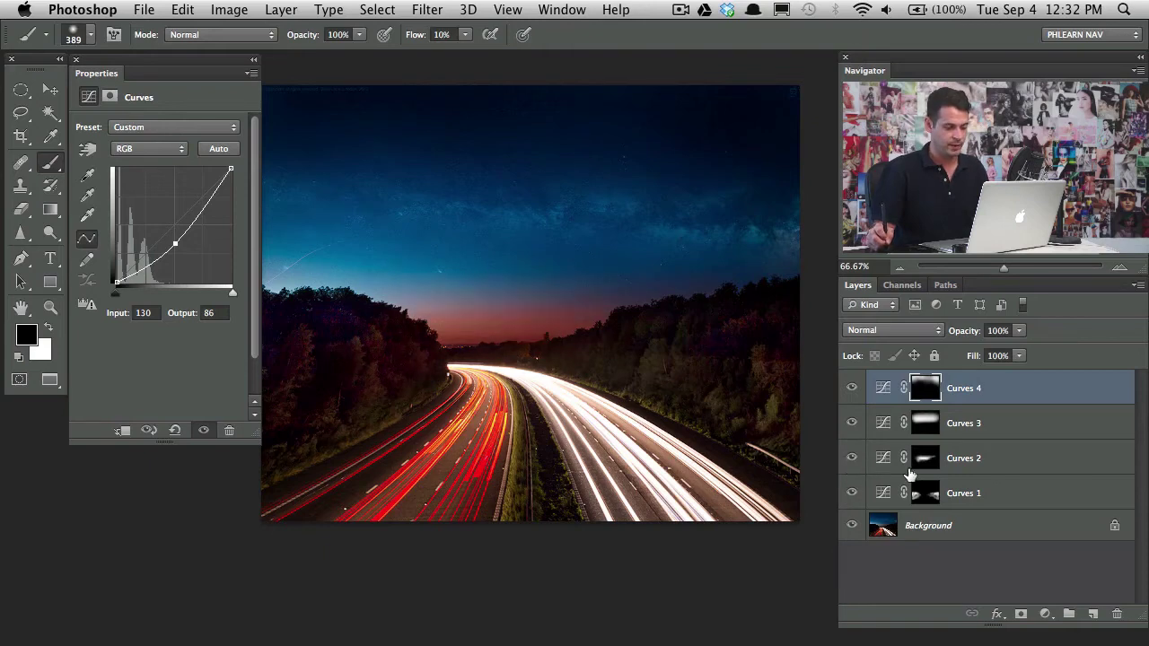
Select the Curves 2 mask and paint black around the horizon trees with a 161 px brush to reduce the red spill
left_click(925, 457)
left_click_drag(409, 377, 336, 353, "ctrl+alt")
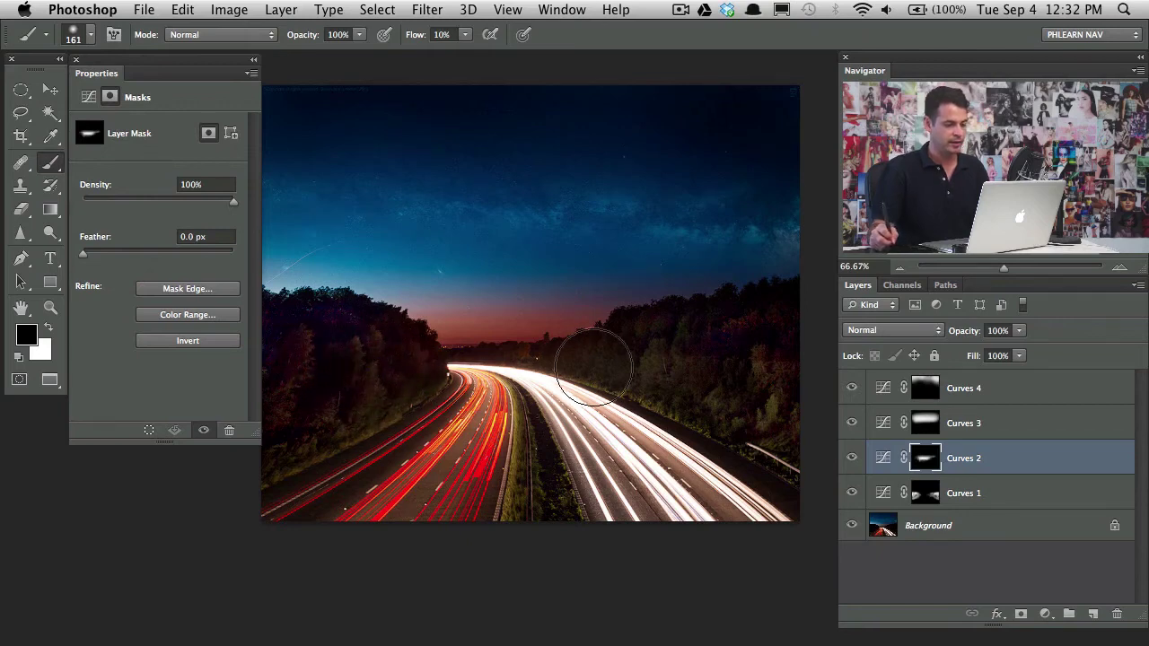
left_click_drag(514, 417, 564, 414)
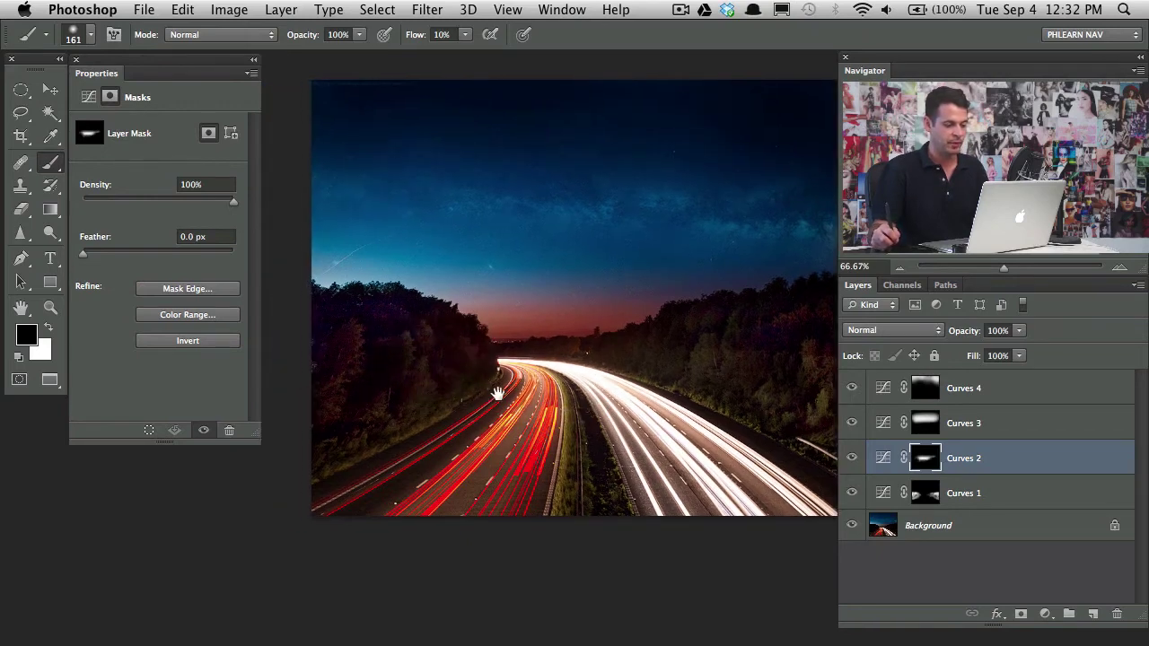
left_click_drag(497, 393, 446, 370)
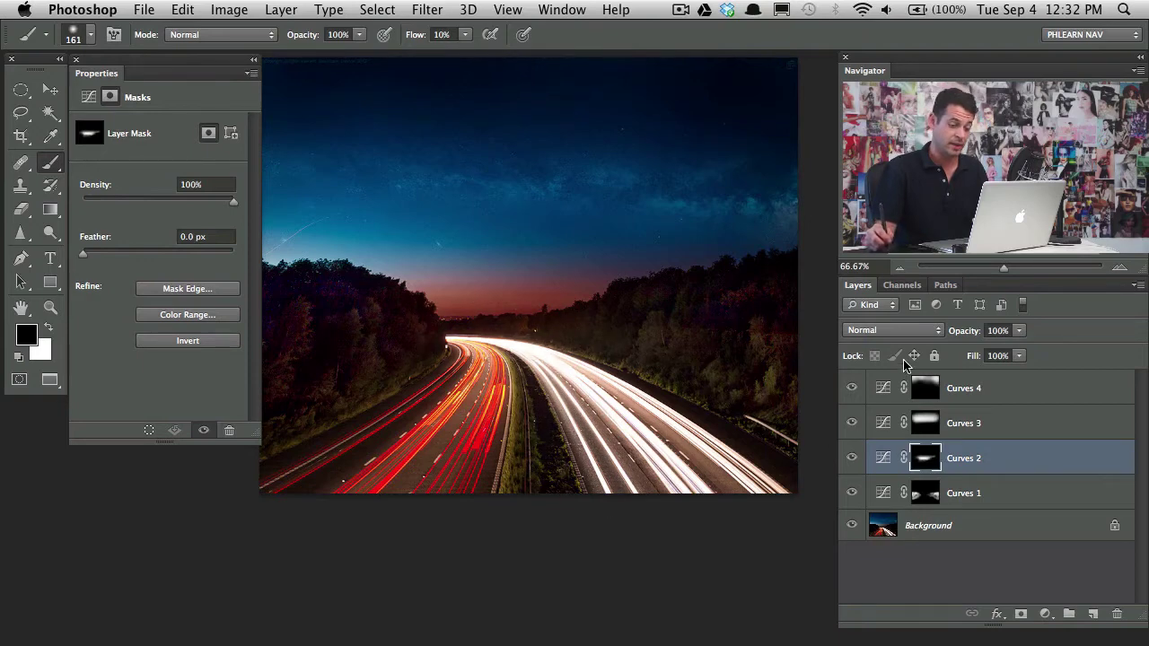
mouse_move(545, 300)
left_mouse_down()
mouse_move(566, 321)
mouse_move(552, 319)
left_mouse_up()
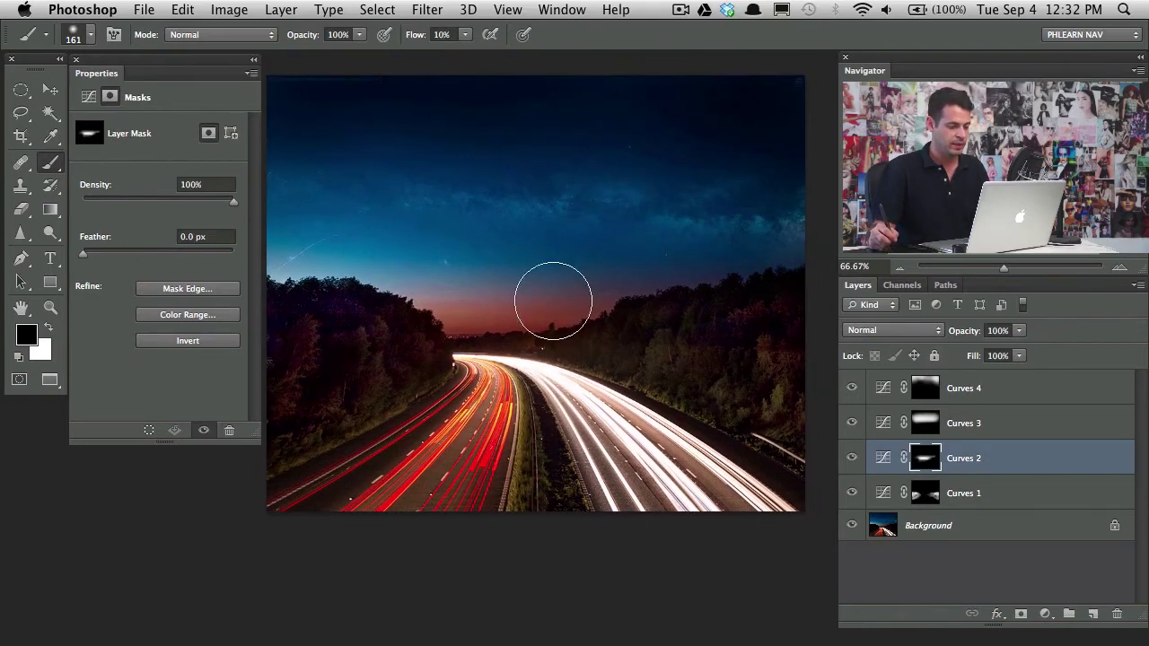
Run Color Range on the Curves 2 mask, sampling the sky at the horizon with Fuzziness 200
left_click(379, 10)
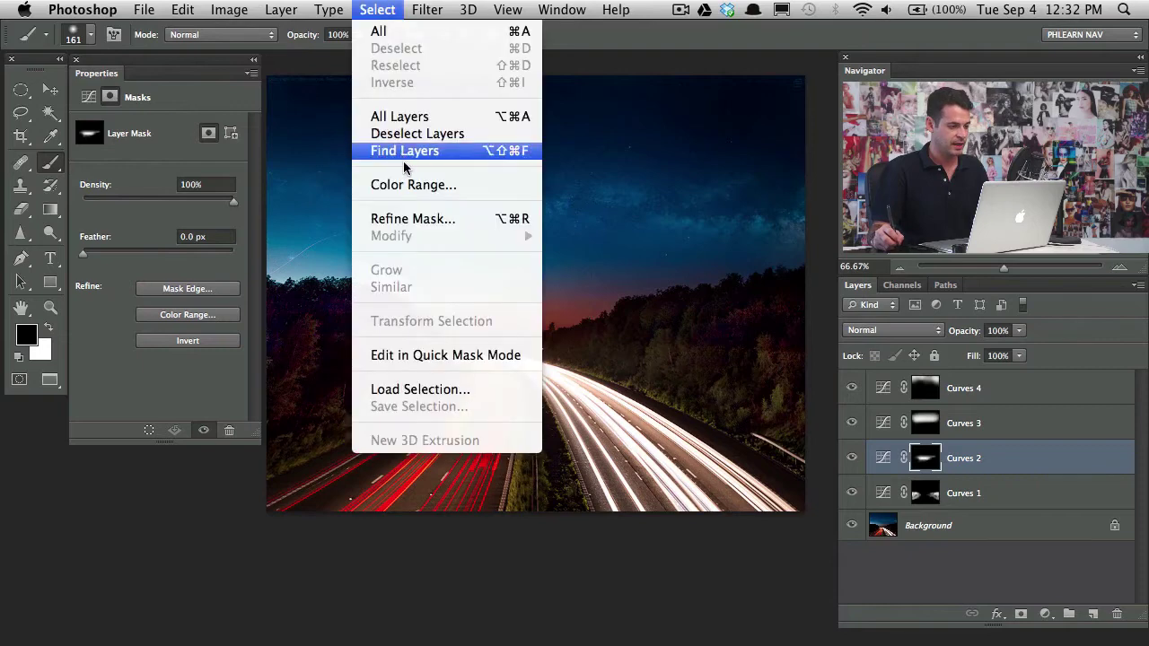
left_click(409, 186)
mouse_move(588, 403)
left_mouse_down()
mouse_move(603, 418)
mouse_move(588, 400)
left_mouse_up()
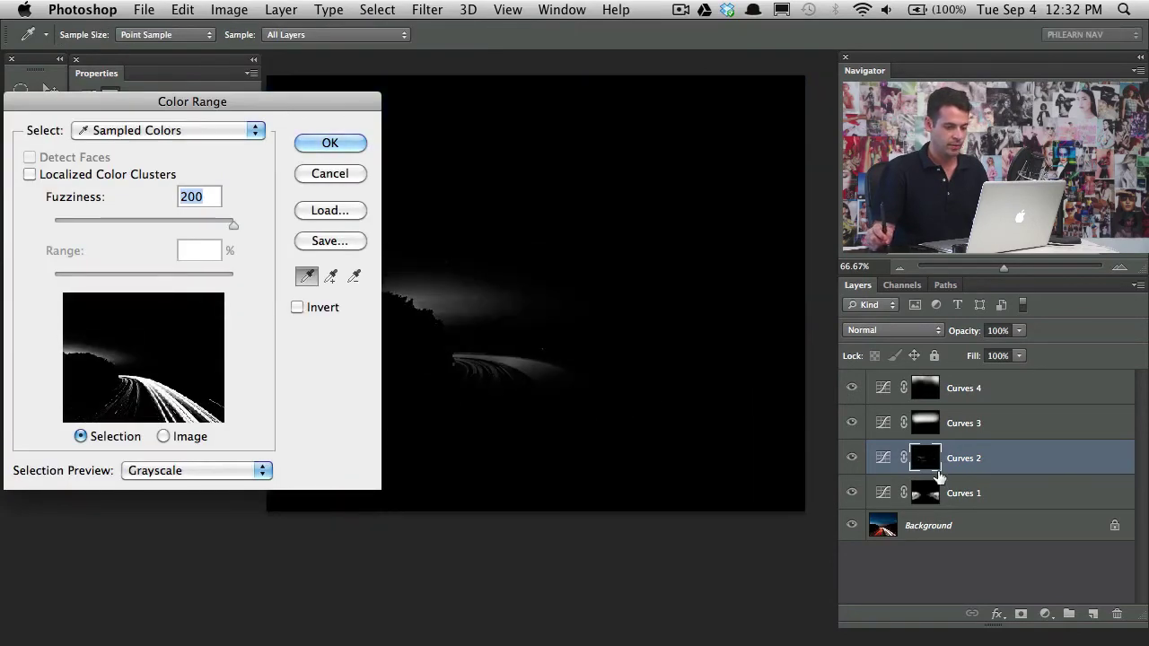
left_click_drag(567, 370, 512, 302)
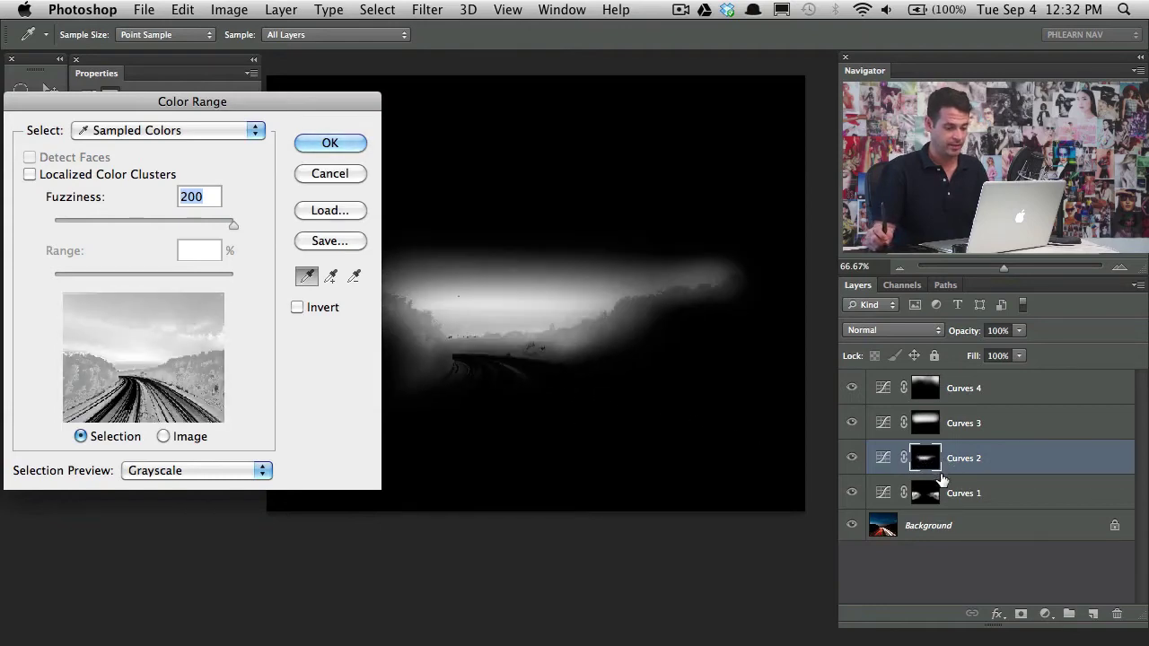
key("Return")
Add a new layer above Curves 4 and select the white light trails using Color Range with Fuzziness 84
left_click(991, 389)
left_click(1092, 615)
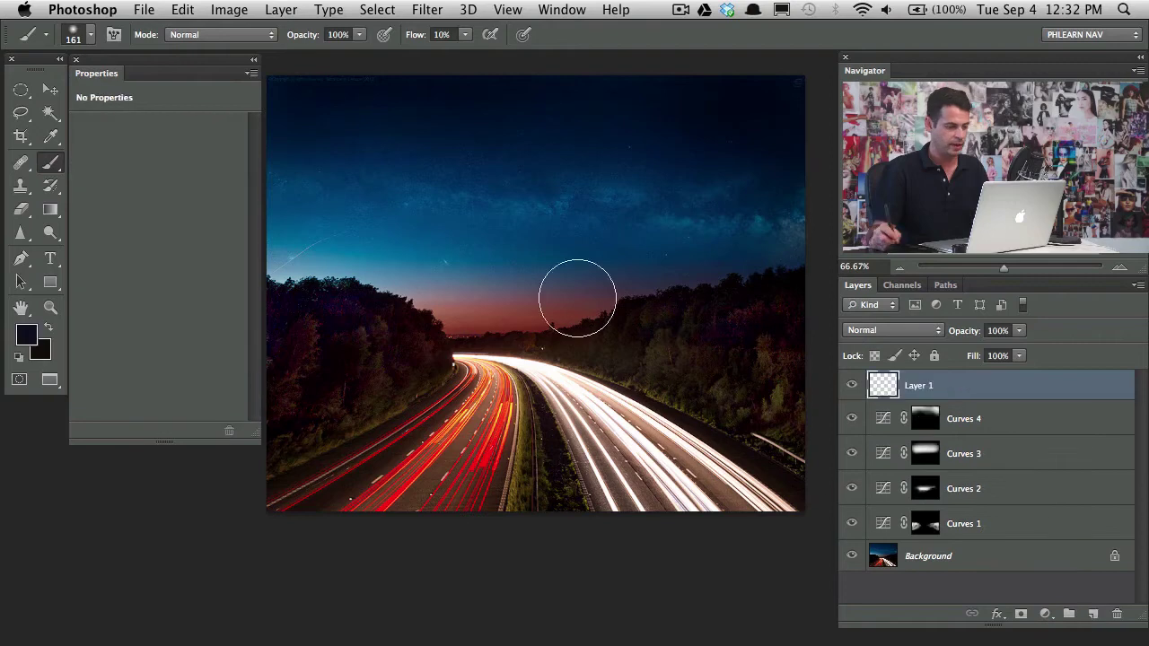
left_click(377, 10)
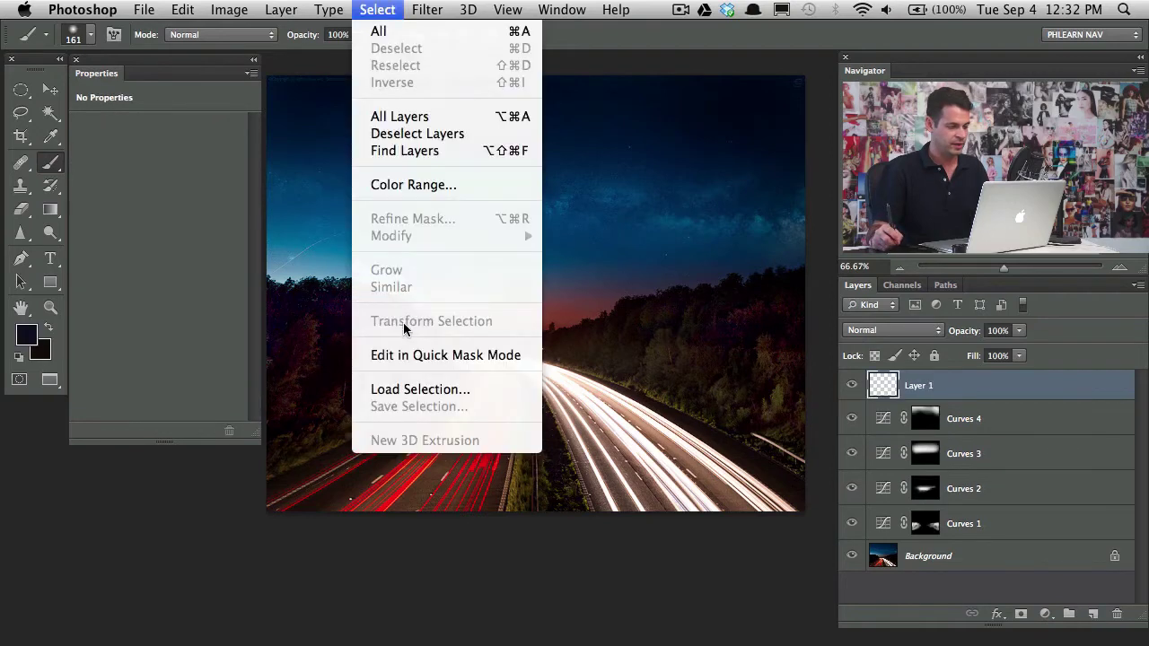
left_click(411, 184)
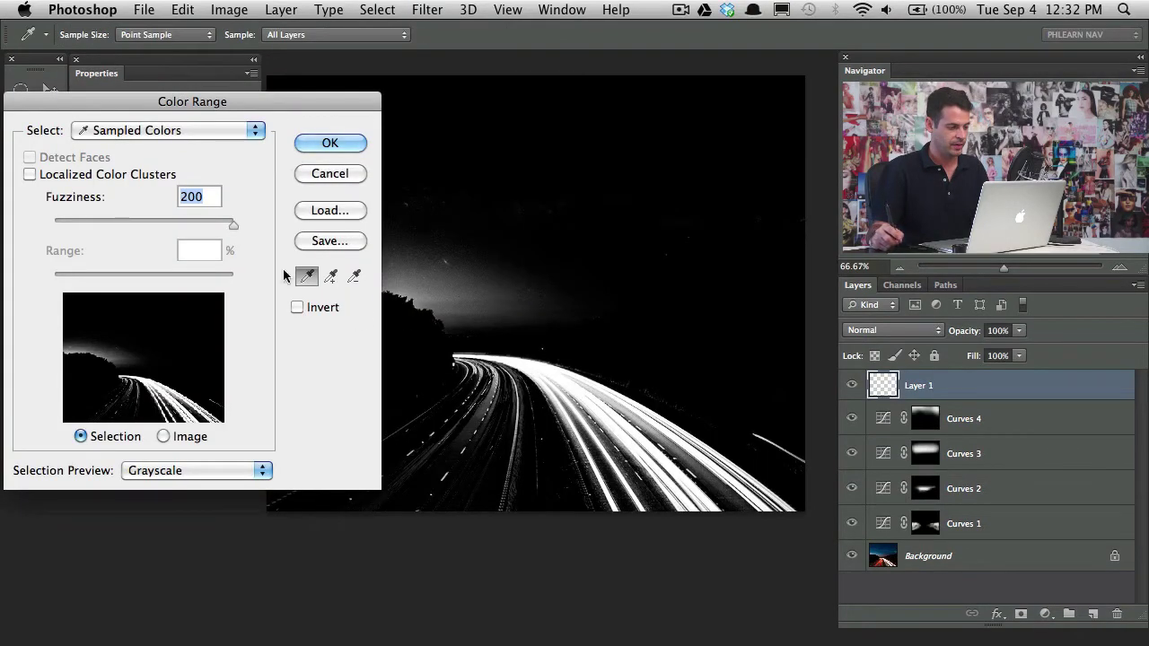
left_click_drag(211, 216, 128, 211)
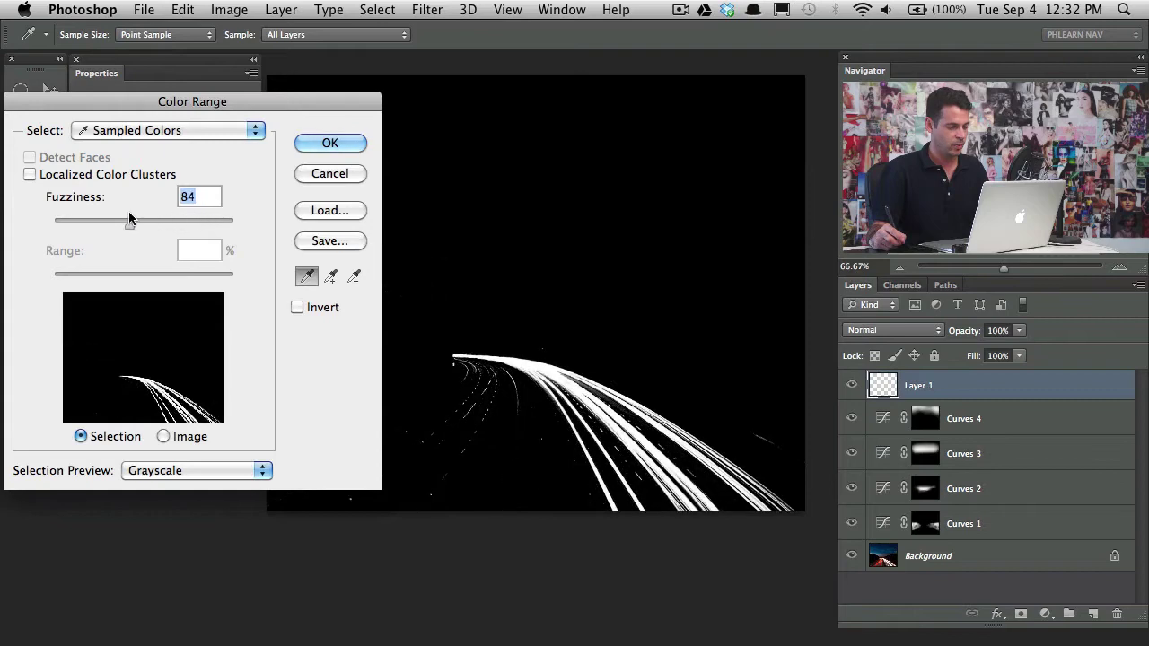
left_click(340, 136)
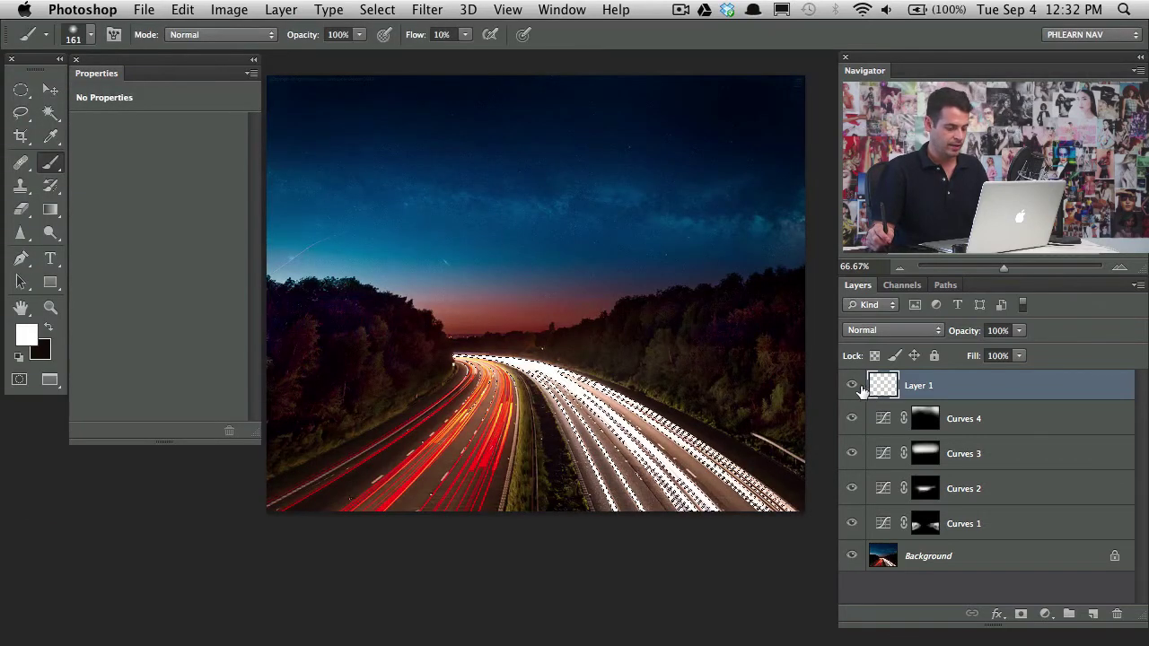
Sample the near-white color from the light trails, fill the selection with it on Layer 1, and deselect
left_click(555, 363)
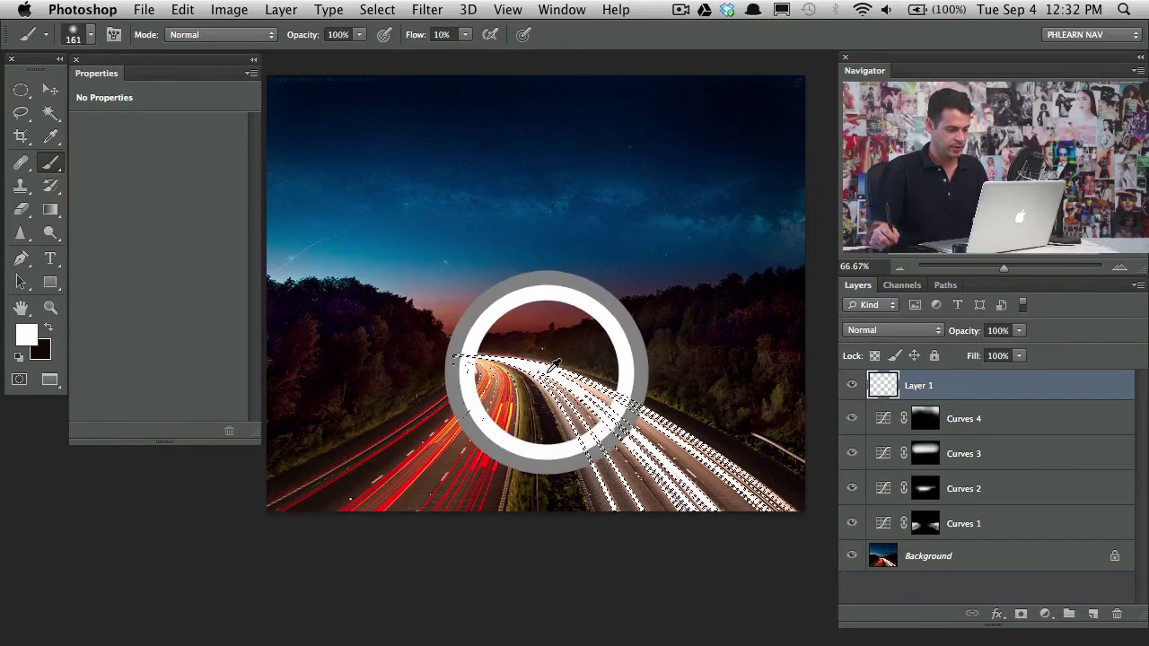
left_click(551, 363)
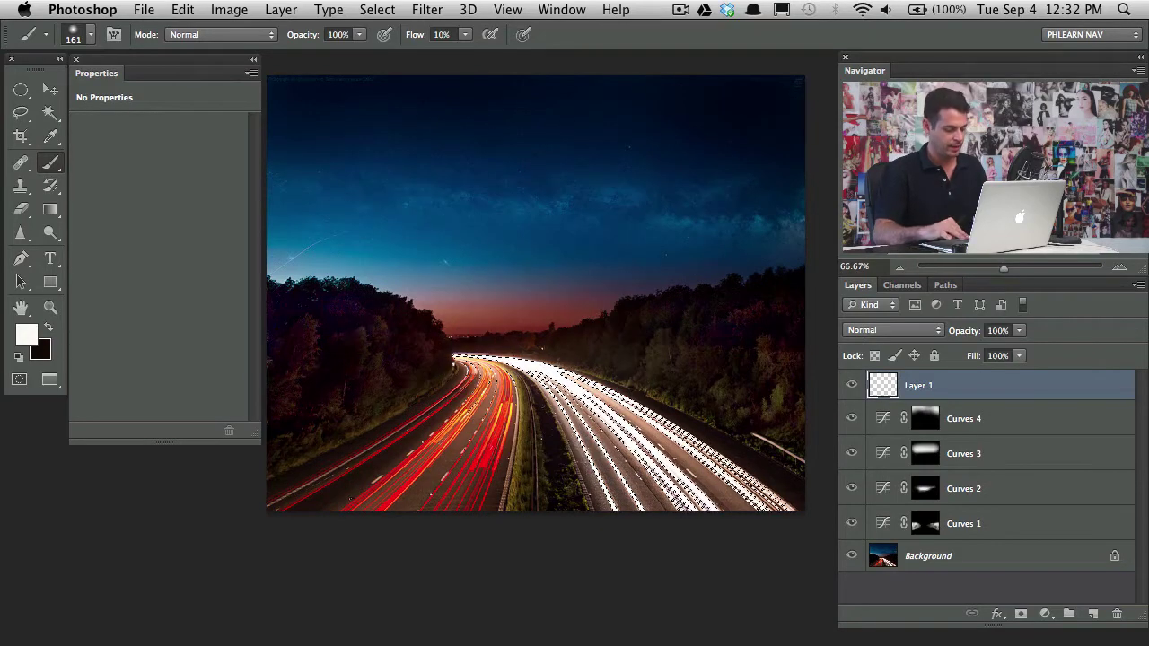
left_click(359, 330)
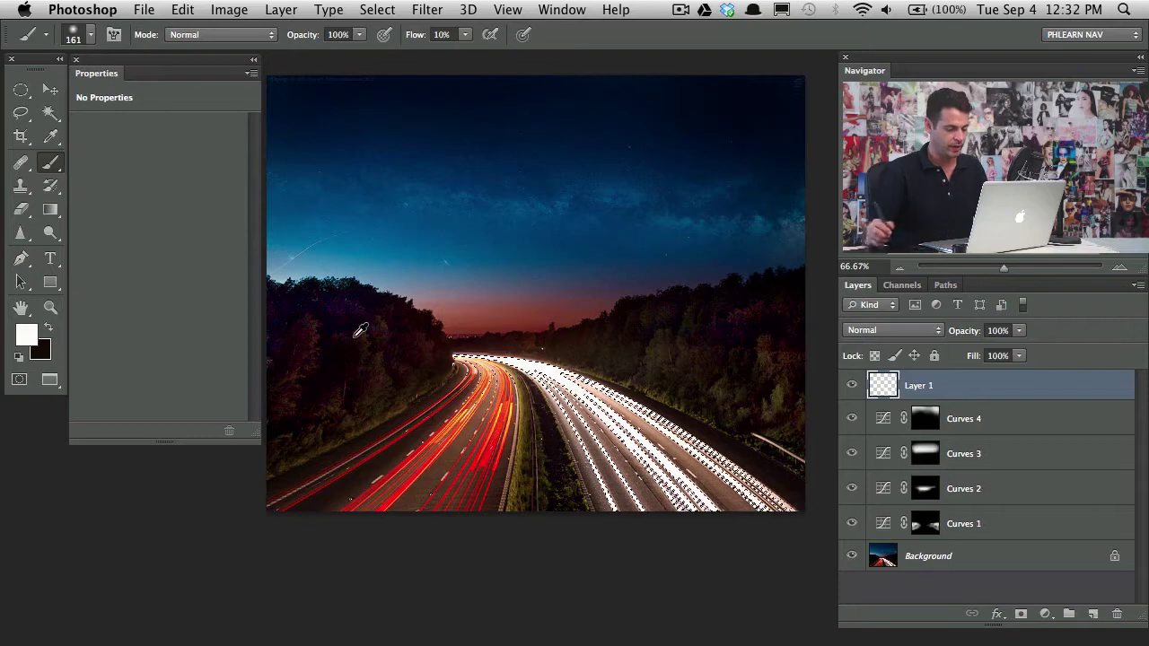
left_click(353, 336)
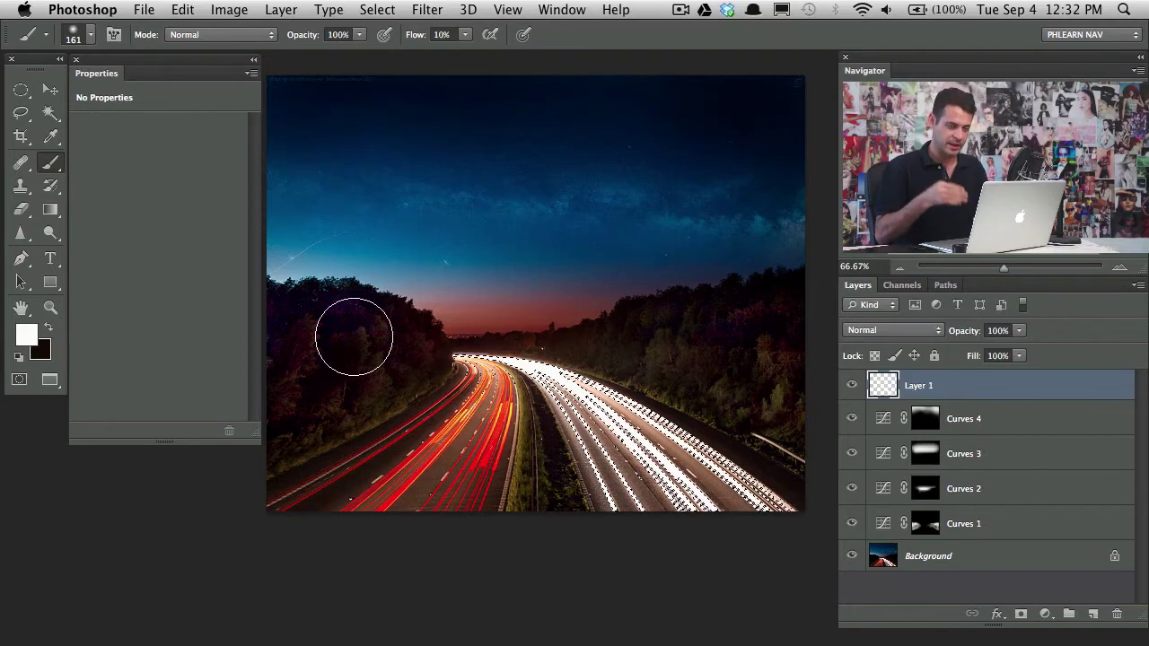
key("super+d")
Inspect the filled trails by moving Layer 1 over the sky and back into place, and toggling its visibility
key("v")
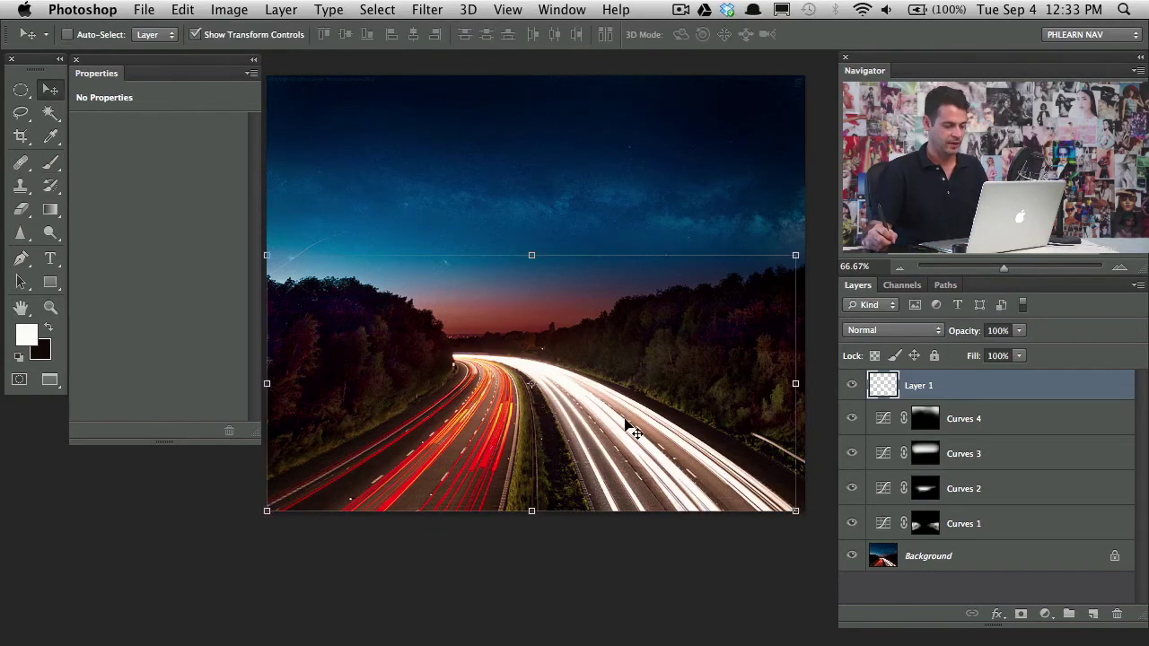
mouse_move(625, 422)
left_mouse_down()
mouse_move(636, 245)
mouse_move(659, 137)
left_mouse_up()
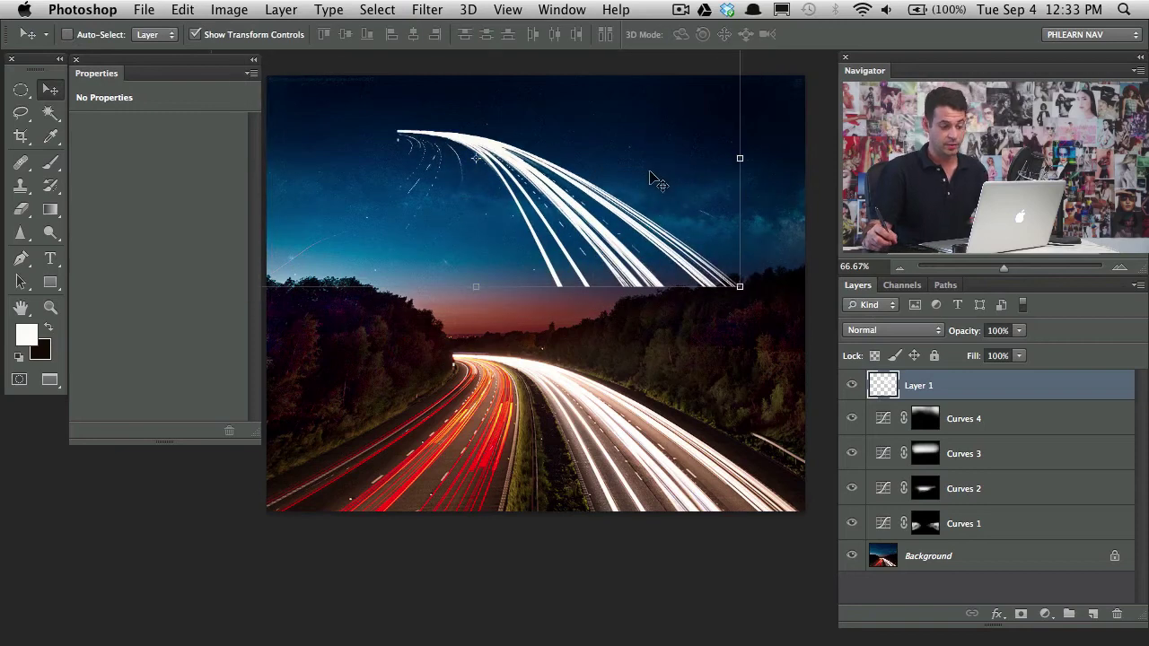
left_click_drag(626, 193, 643, 263)
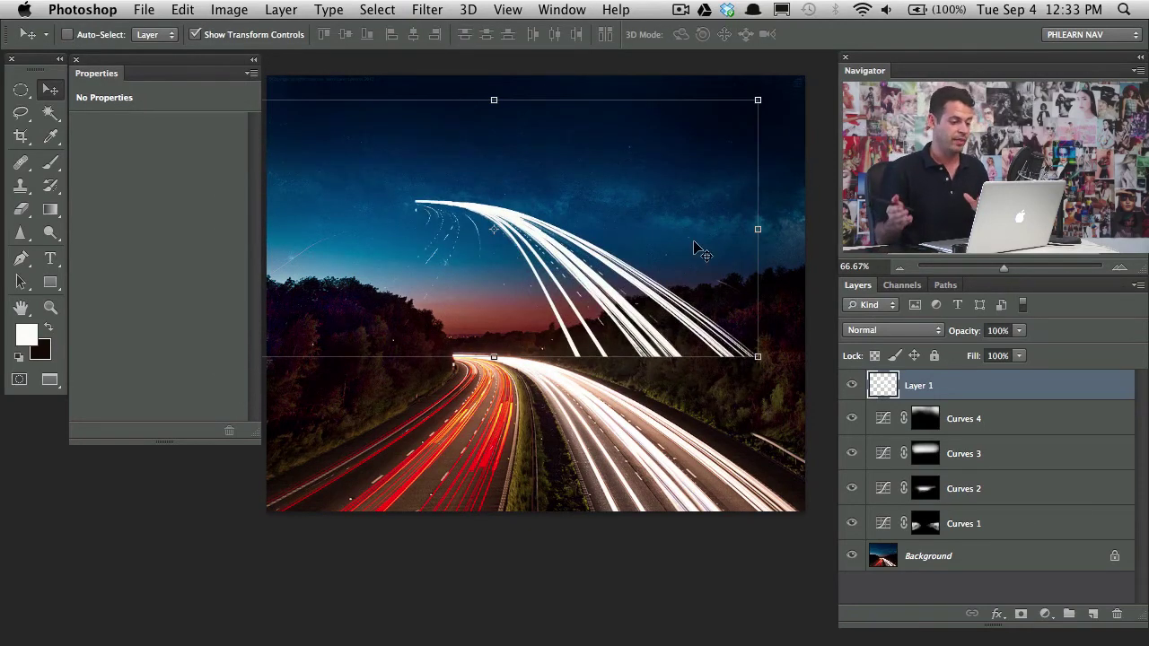
left_click_drag(701, 251, 781, 456)
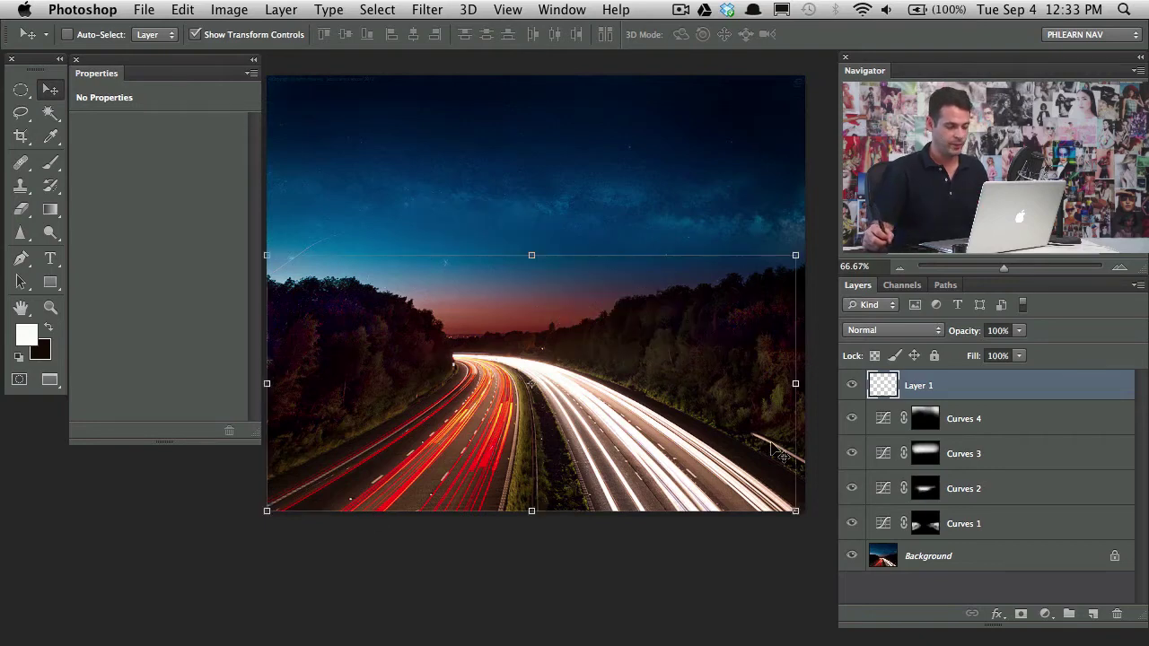
left_click(851, 385)
left_click(852, 385)
left_click(852, 388)
left_click(852, 388)
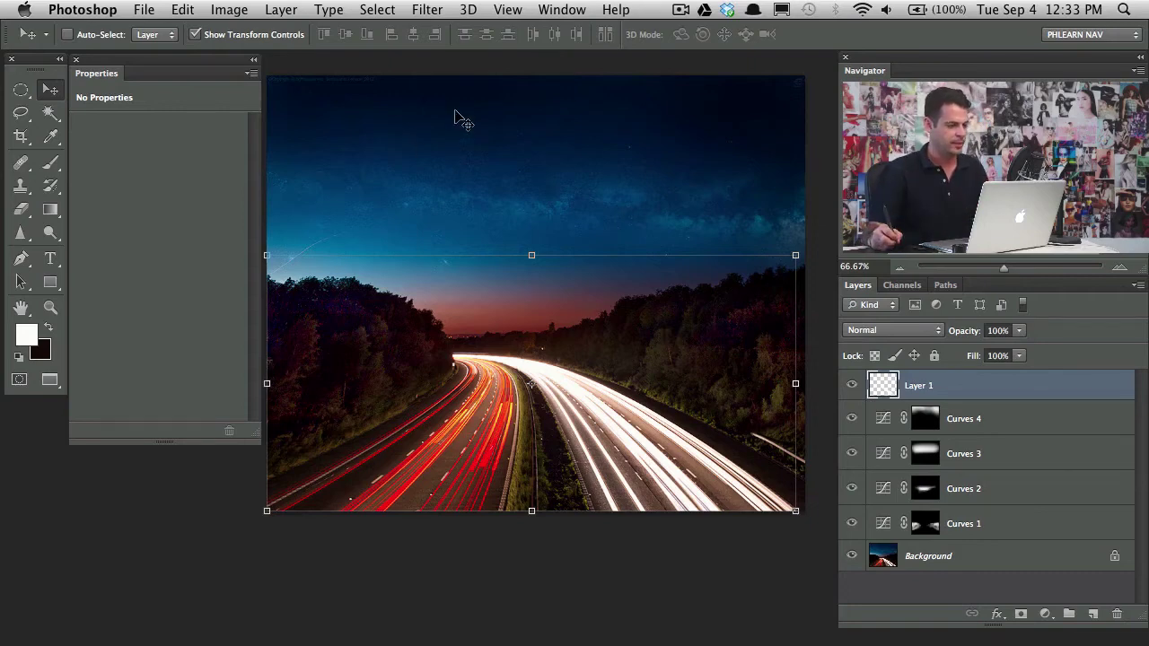
Apply a Motion Blur to Layer 1 at a 90° angle, with the distance reduced well below 688 pixels
left_click(428, 9)
mouse_move(463, 219)
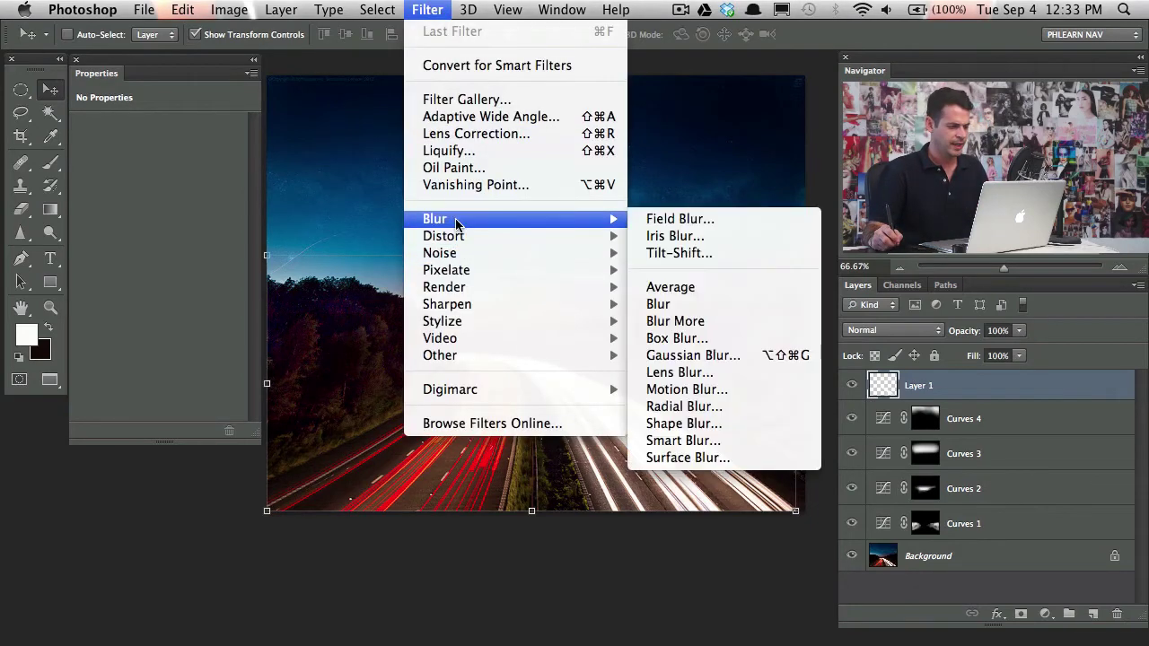
left_click(720, 390)
left_click_drag(359, 202, 300, 179)
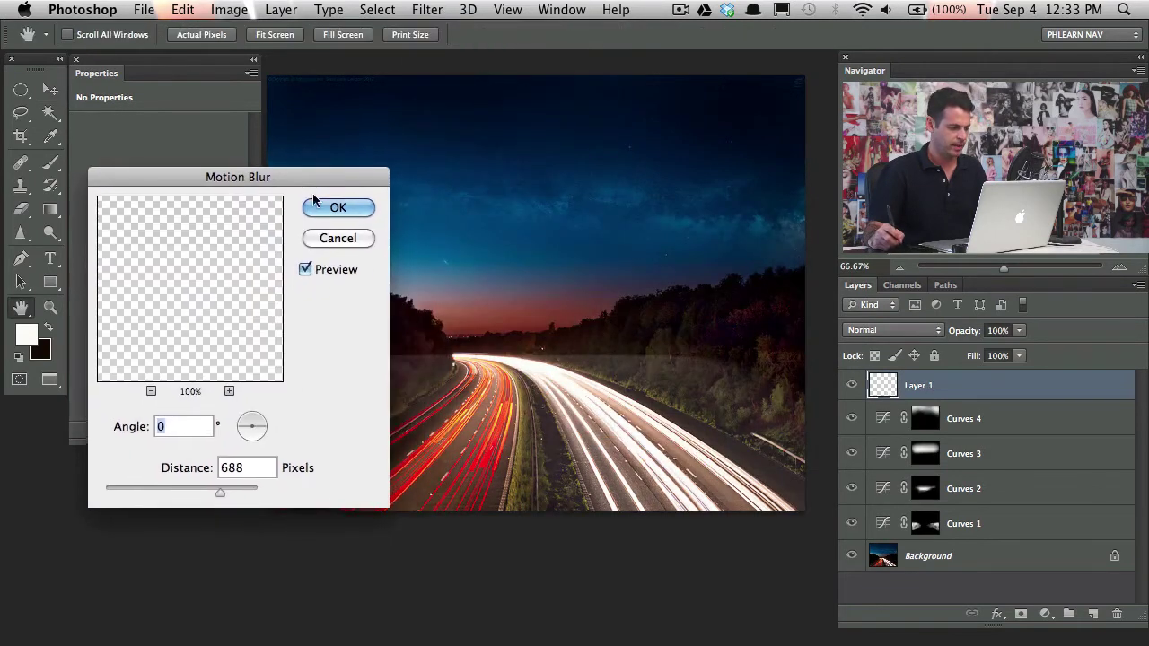
left_click_drag(251, 453, 252, 452)
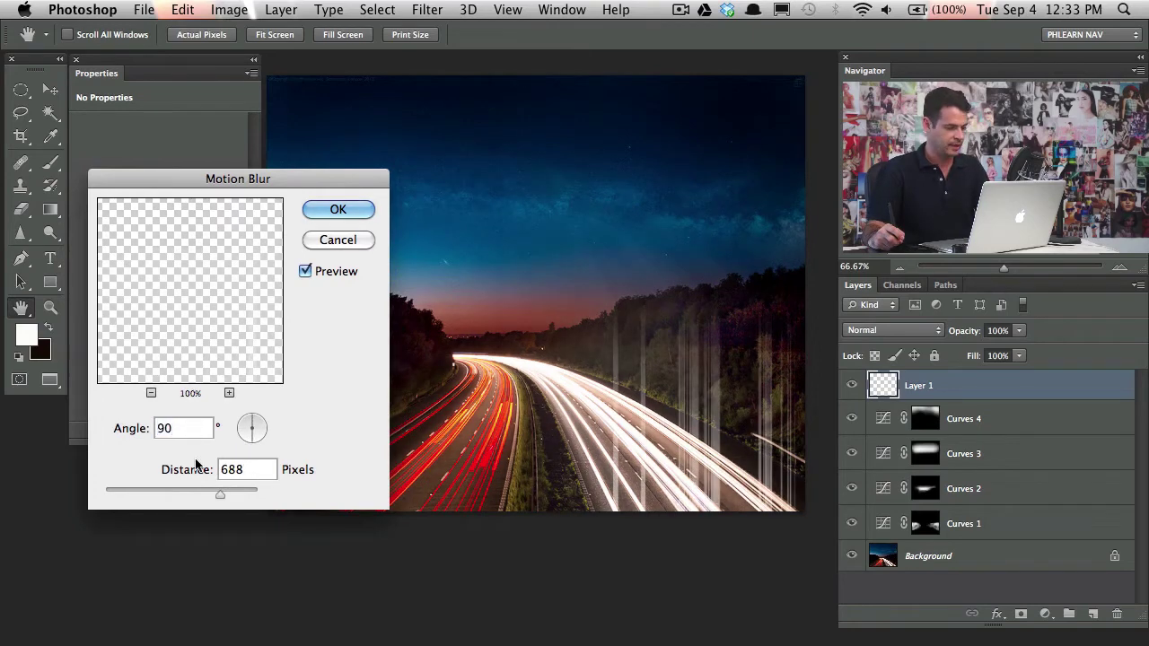
left_click_drag(205, 488, 135, 486)
left_click(338, 209)
key("v")
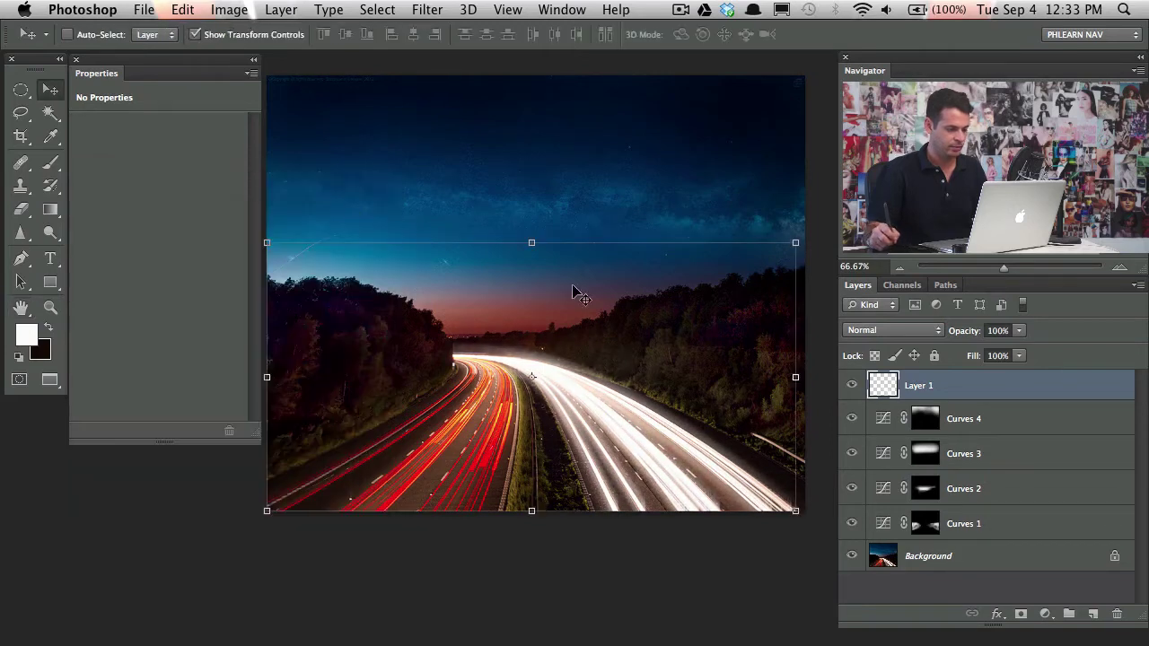
Toggle Layer 1's visibility to compare the light trails with and without the motion blur
left_click(853, 387)
left_click(851, 387)
left_click(848, 388)
left_click(846, 388)
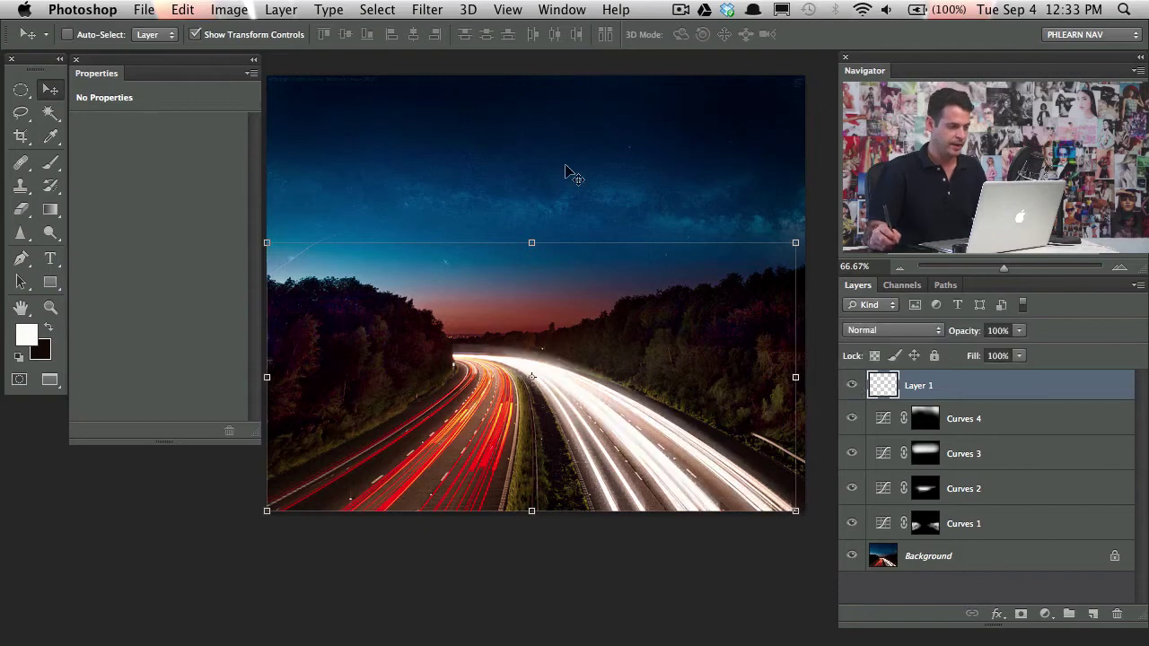
Soften Layer 1 with a Gaussian Blur at a radius of about 4.9 pixels
left_click(423, 12)
mouse_move(539, 219)
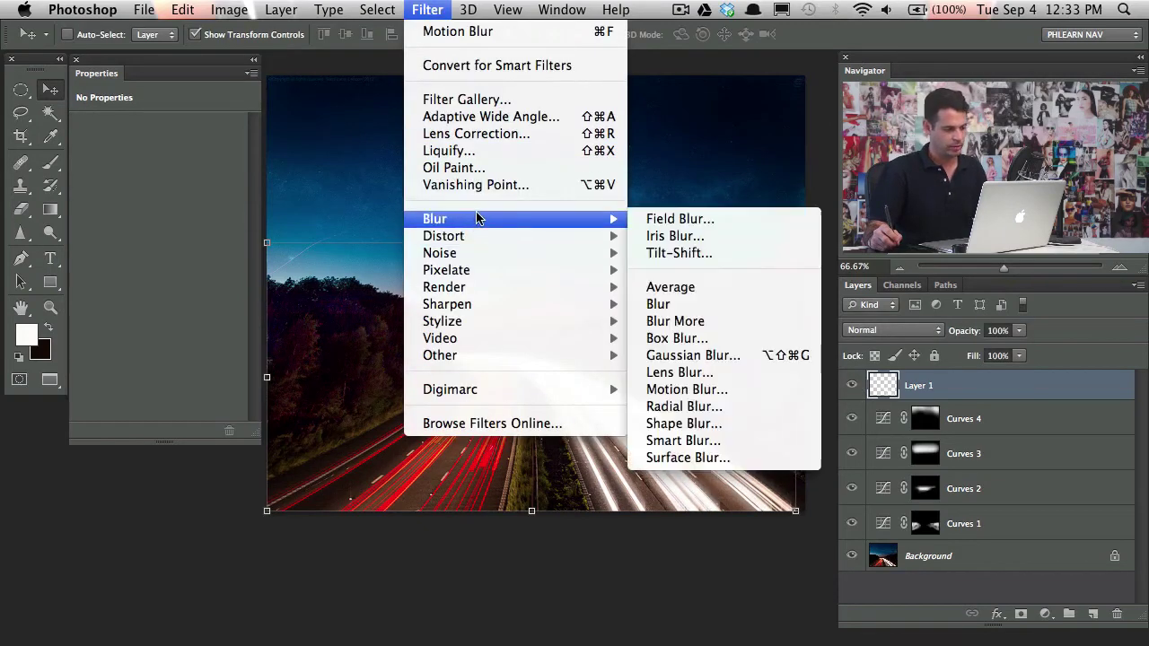
left_click(696, 354)
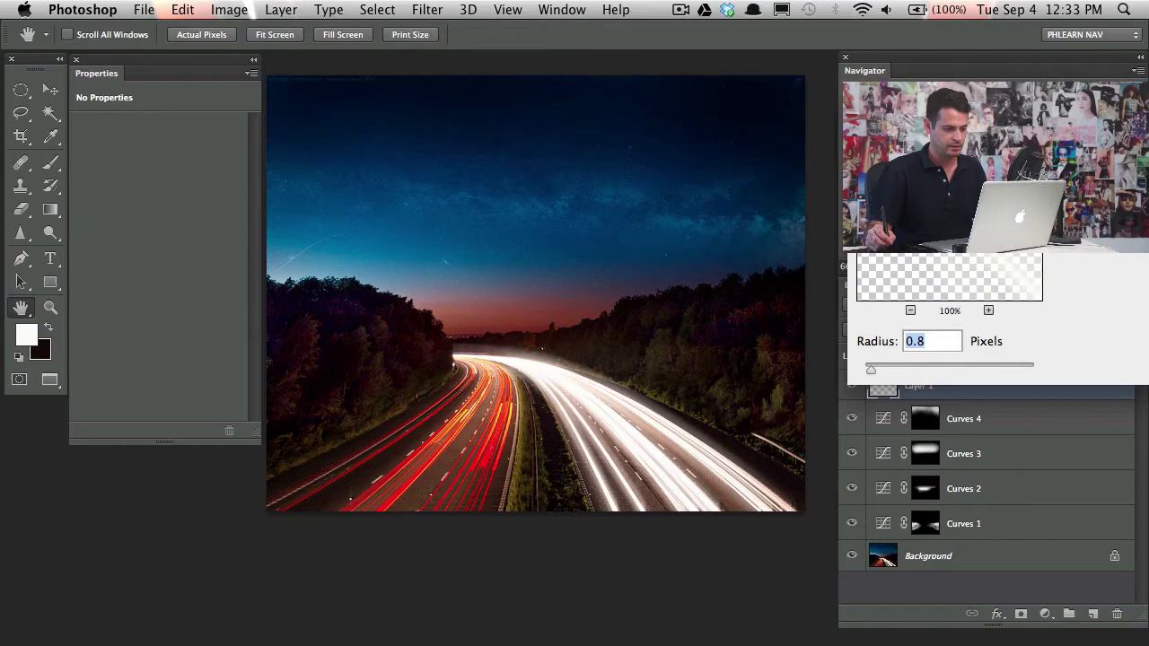
left_click_drag(928, 99, 173, 88)
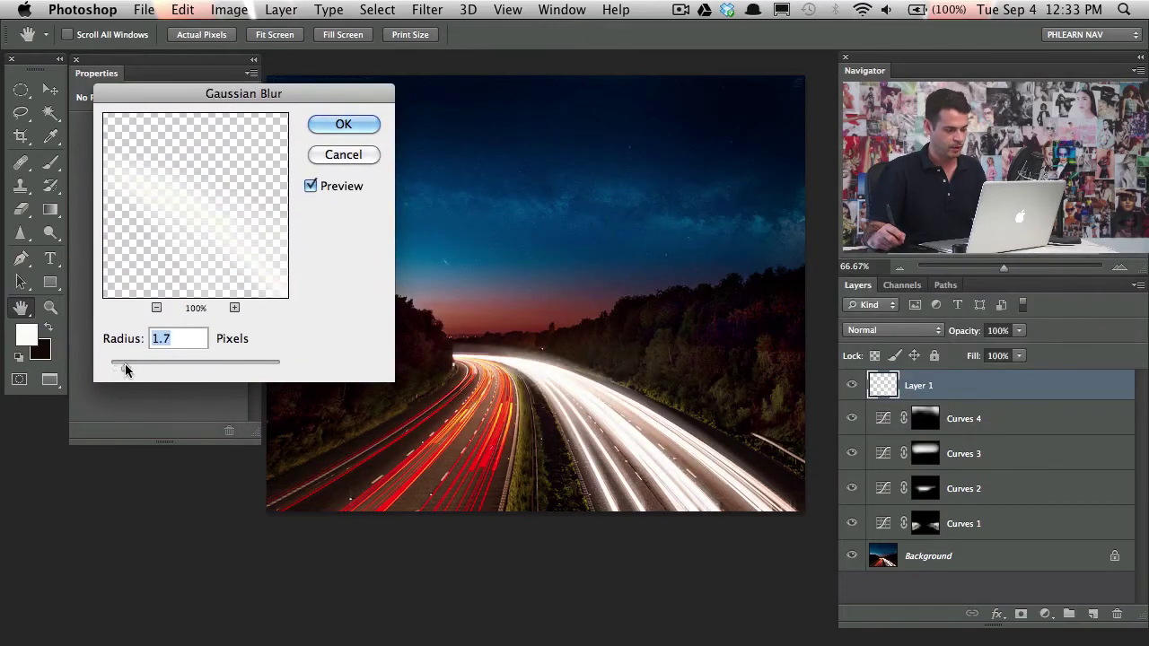
left_click_drag(131, 361, 173, 374)
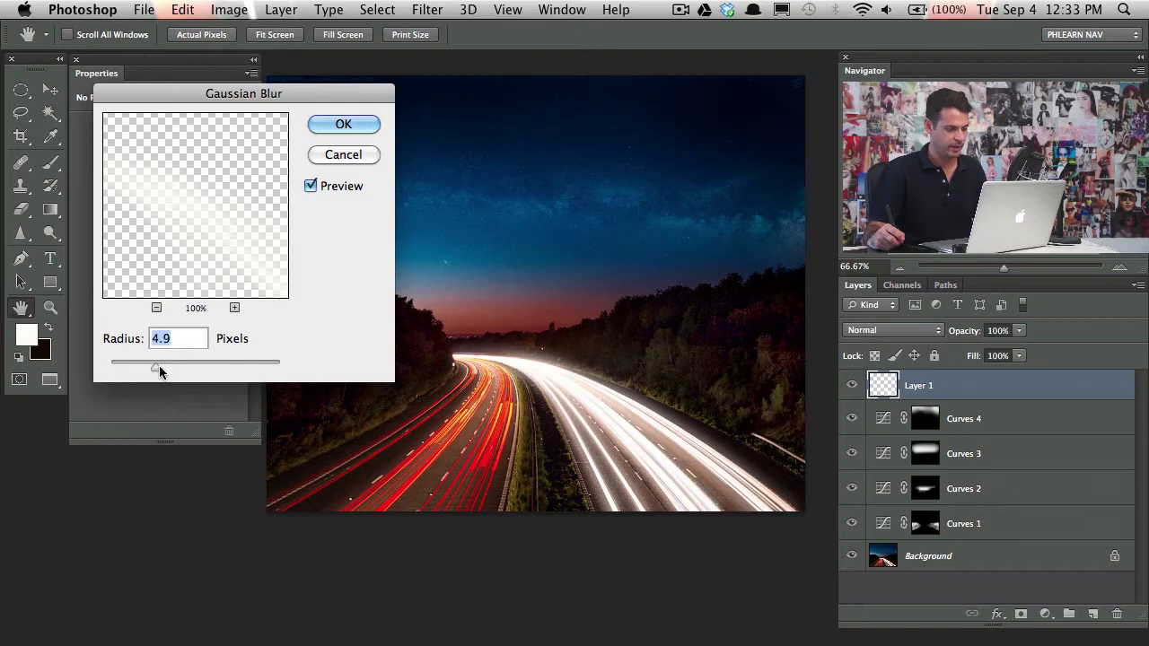
left_click(348, 128)
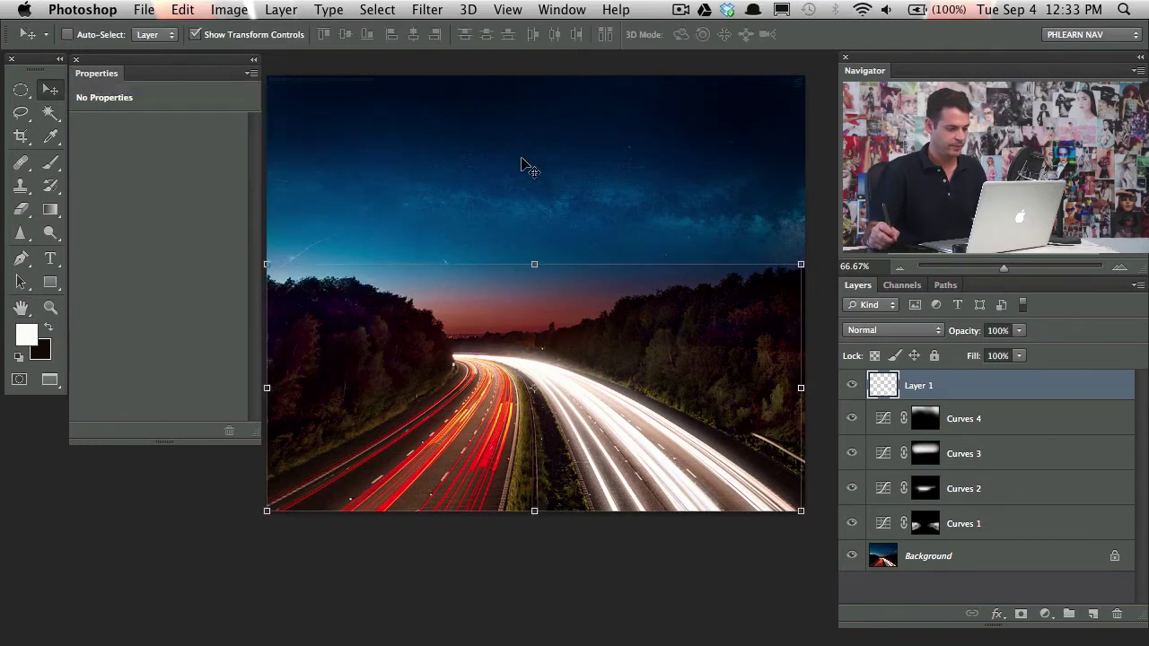
Turn Layer 1 off and on repeatedly to judge the softened glow around the white trails
left_click(853, 386)
left_click(855, 387)
left_click(855, 386)
left_click(855, 387)
left_click(856, 386)
left_click(857, 388)
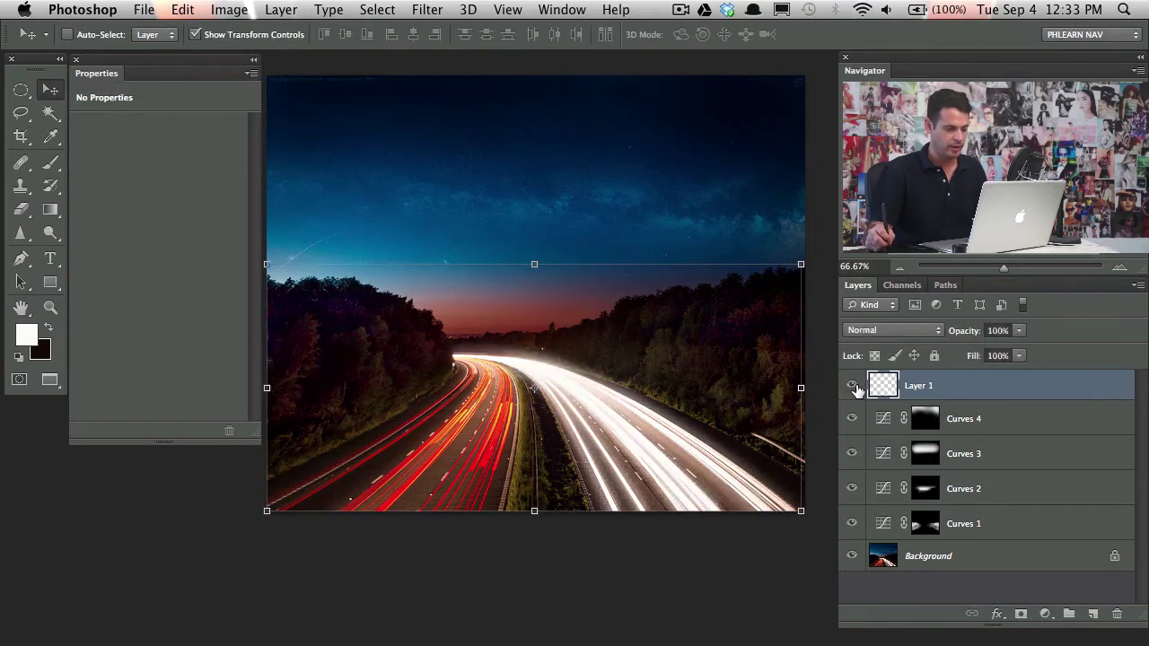
left_click(855, 387)
left_click(854, 387)
Set Layer 1's blend mode to Soft Light and duplicate the layer to strengthen the glow on the trails
left_click(878, 331)
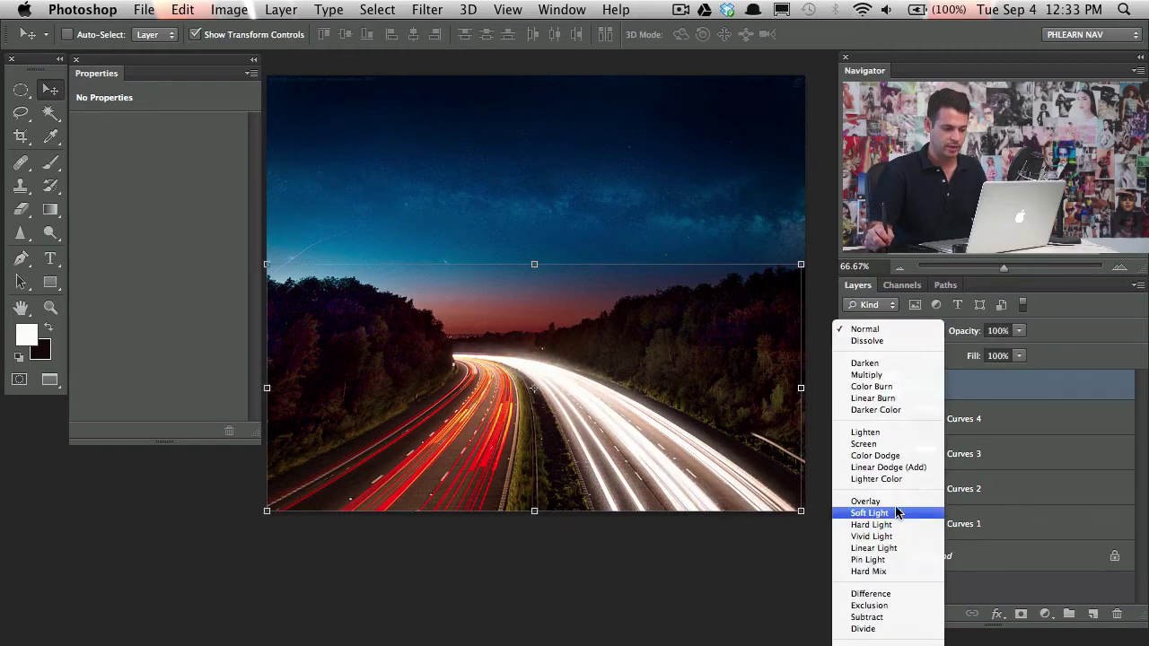
left_click(896, 513)
left_click(852, 388)
left_click(852, 388)
left_click(851, 388)
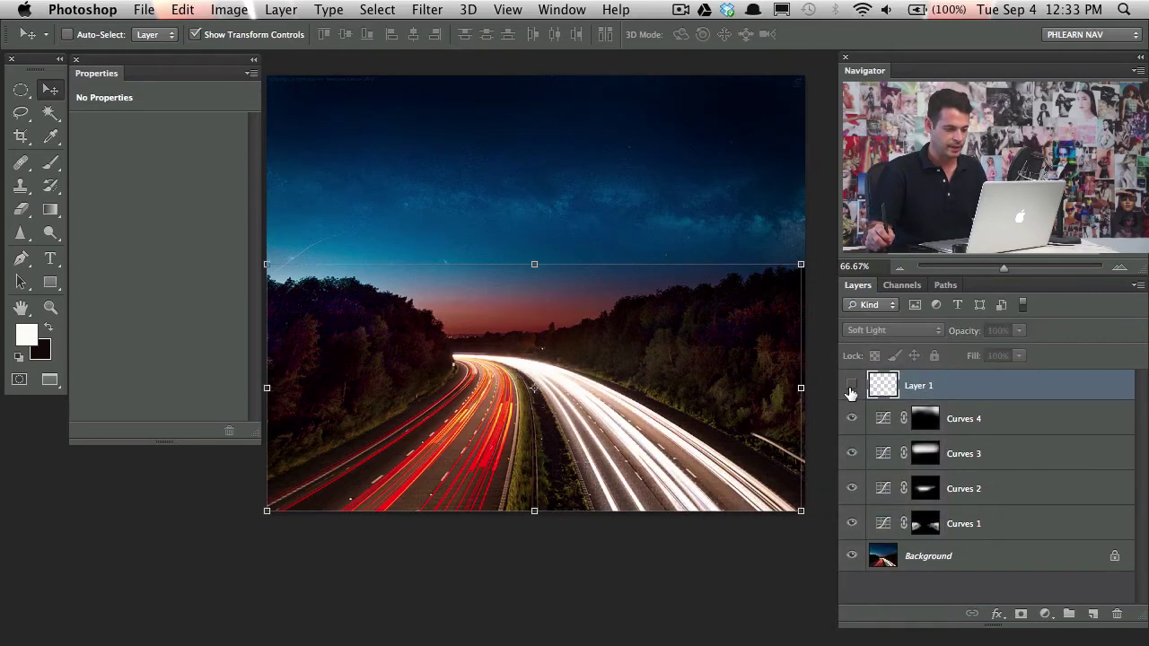
left_click(851, 388)
key("super+j")
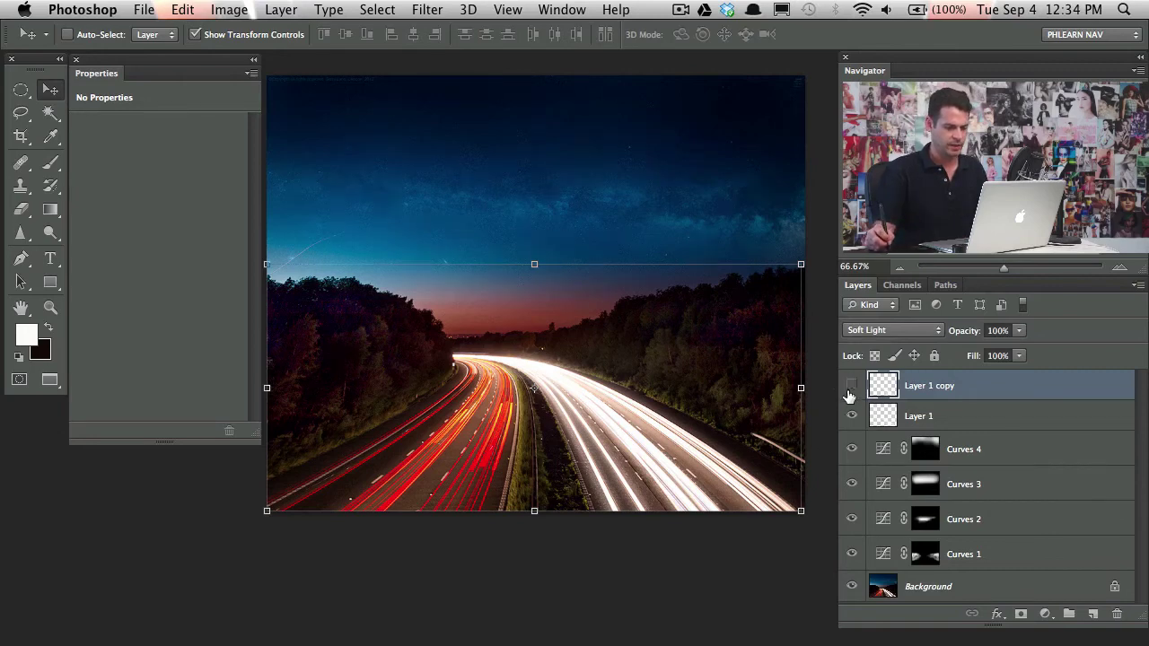
mouse_move(847, 392)
left_mouse_down()
mouse_move(852, 413)
mouse_move(855, 385)
left_mouse_up()
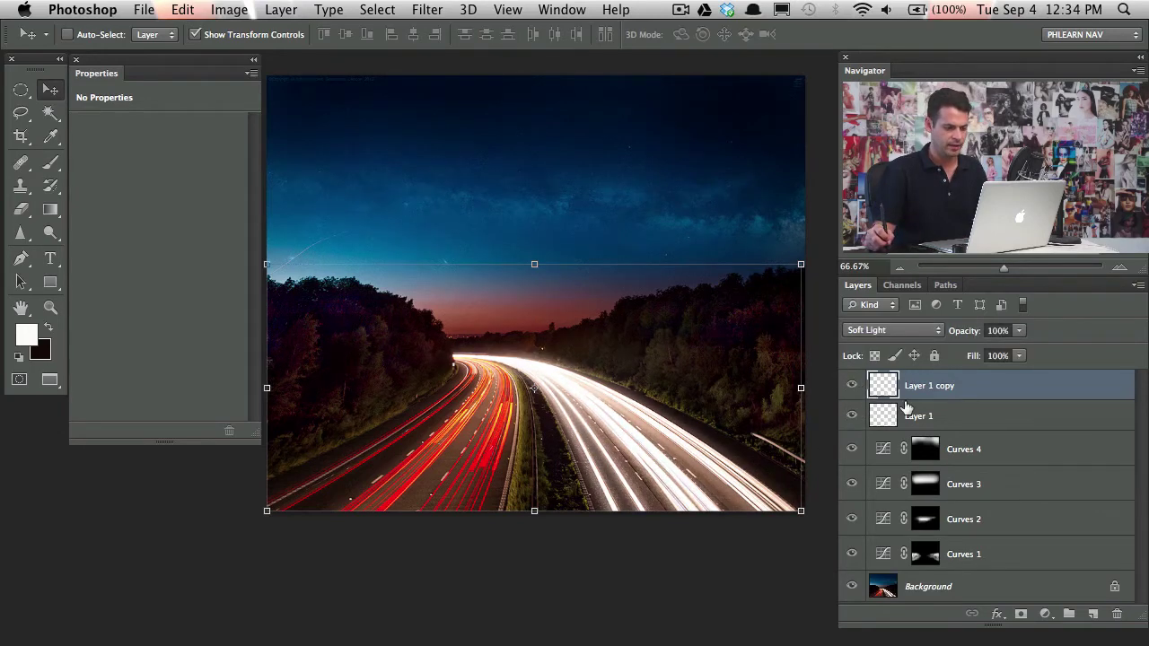
Group Layer 1 and its copy, and add a white layer mask to the group
left_click(946, 420, "shift")
key("super+g")
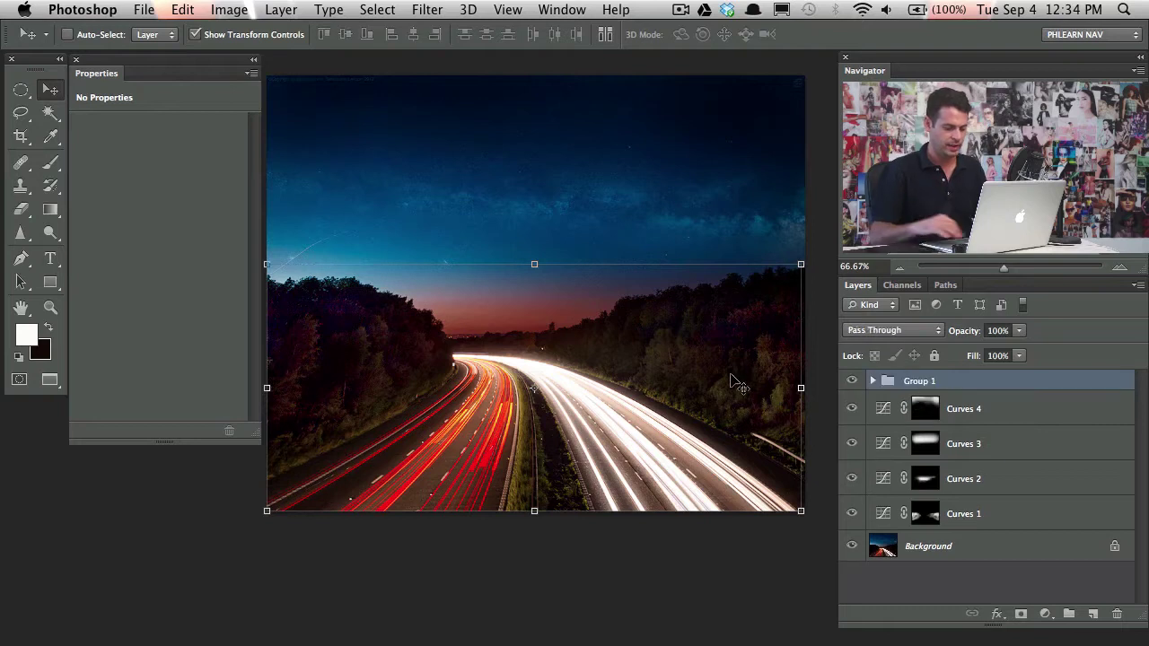
key("super+shift+m")
Paint black on the Group 1 mask over the horizon above the trails with a 161 px brush at 10% flow
key("b")
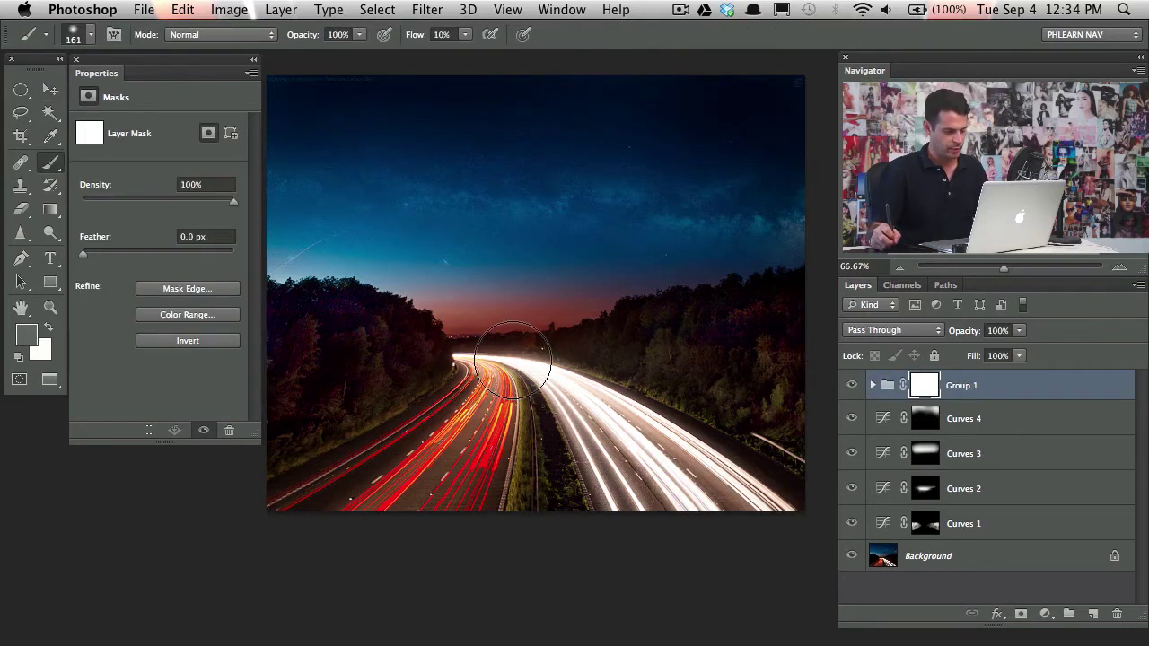
key("x")
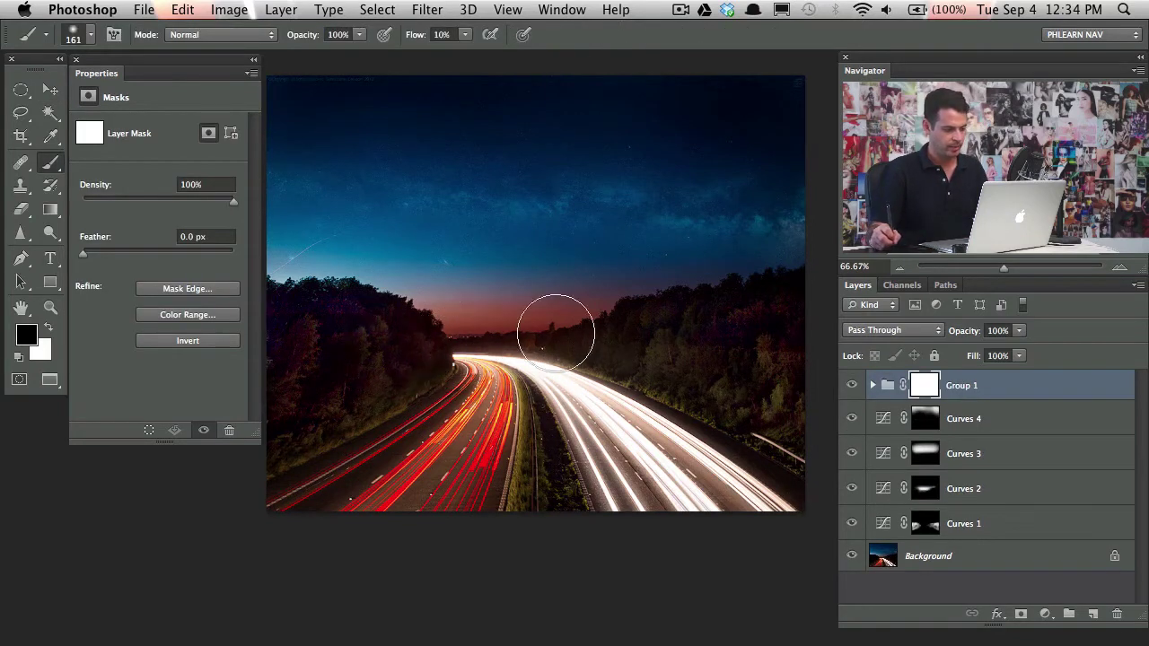
left_click(511, 337)
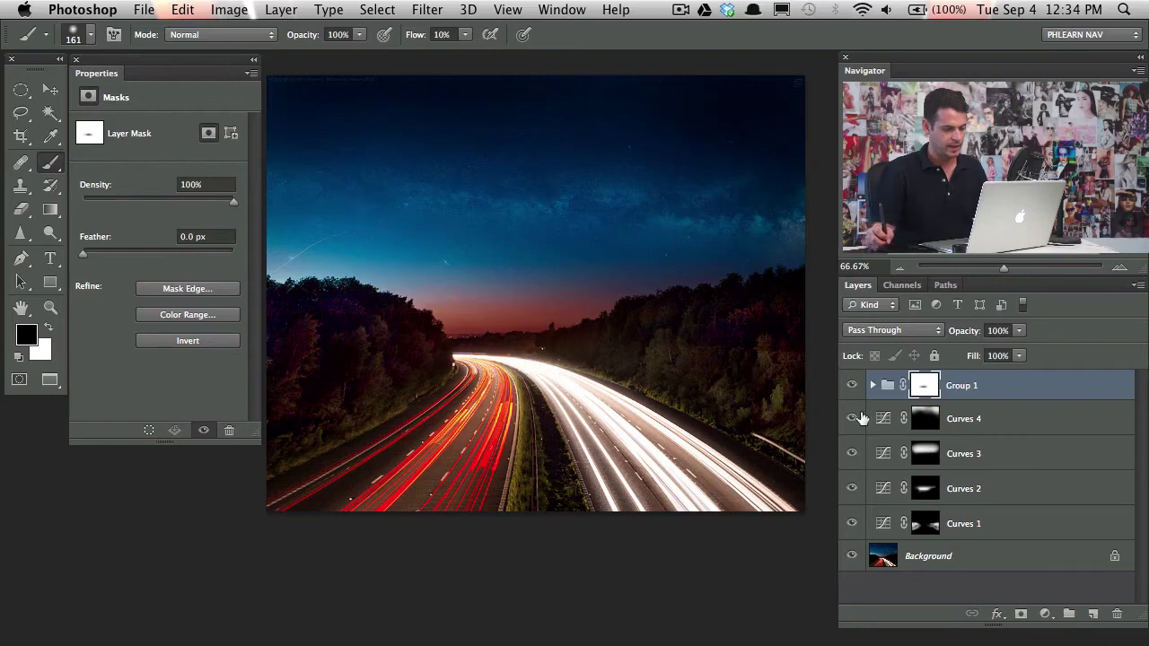
Toggle Group 1's visibility to compare the road with and without the masked glow
left_click(850, 387)
left_click(852, 388)
left_click(851, 388)
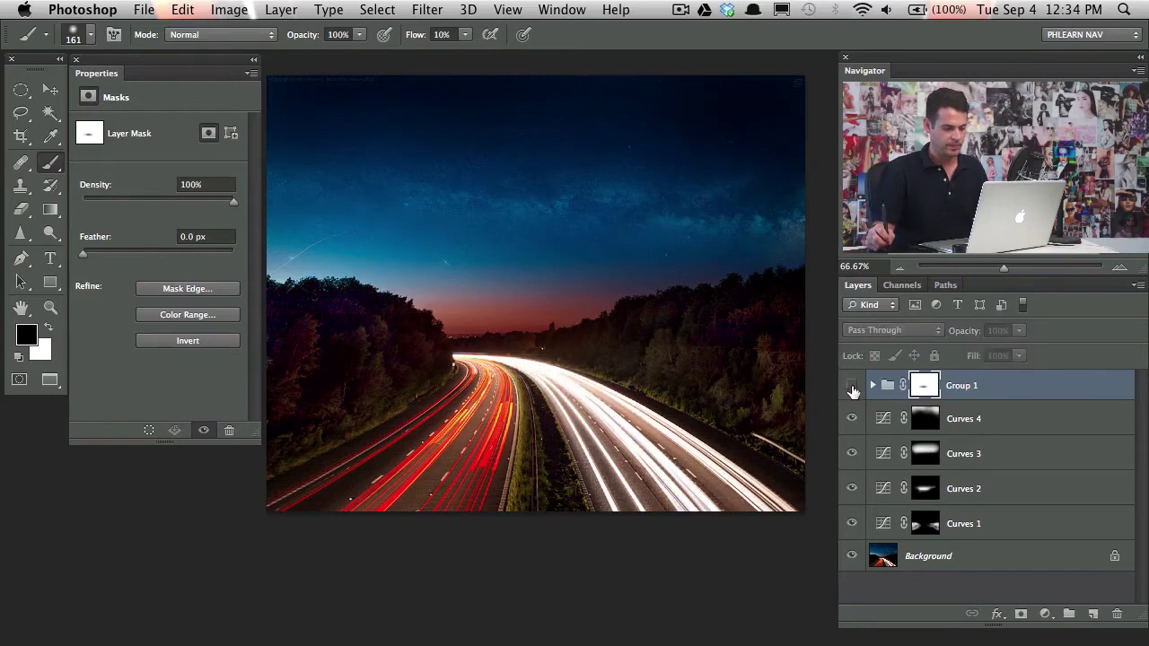
left_click(854, 389)
left_click(853, 388)
left_click(855, 390)
left_click(855, 389)
left_click(853, 389)
left_click(853, 389)
left_click(853, 389)
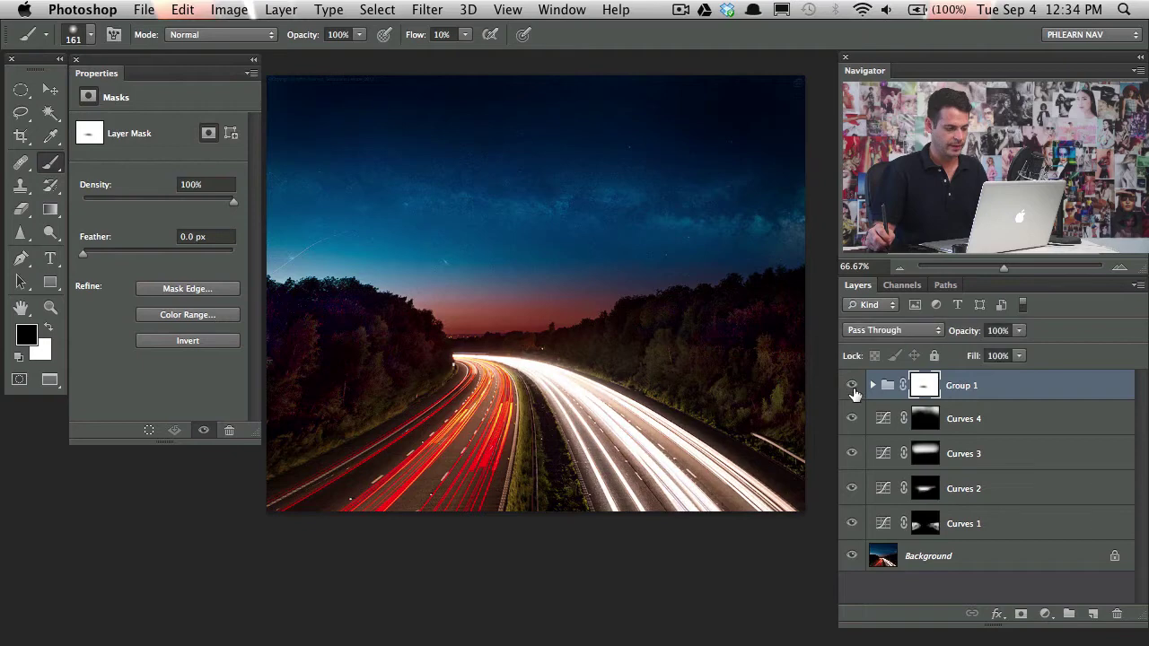
Add a new layer above Group 1 and select the red light trails by sampled color with Color Range
left_click(1090, 613)
key("x")
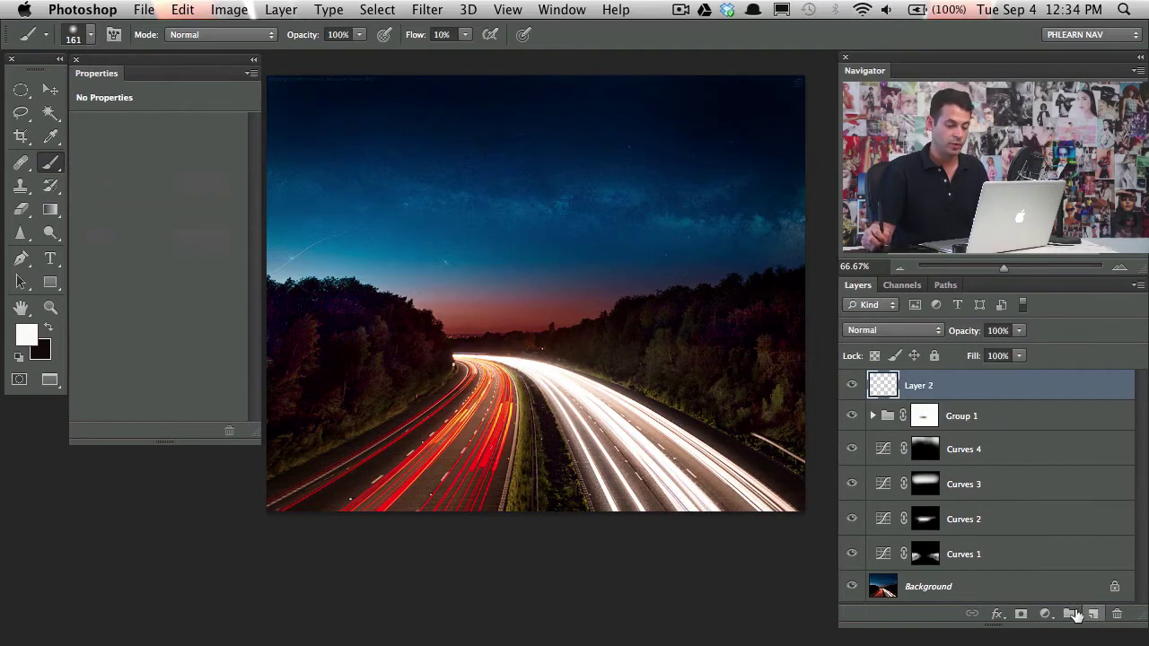
left_click(377, 9)
left_click(435, 184)
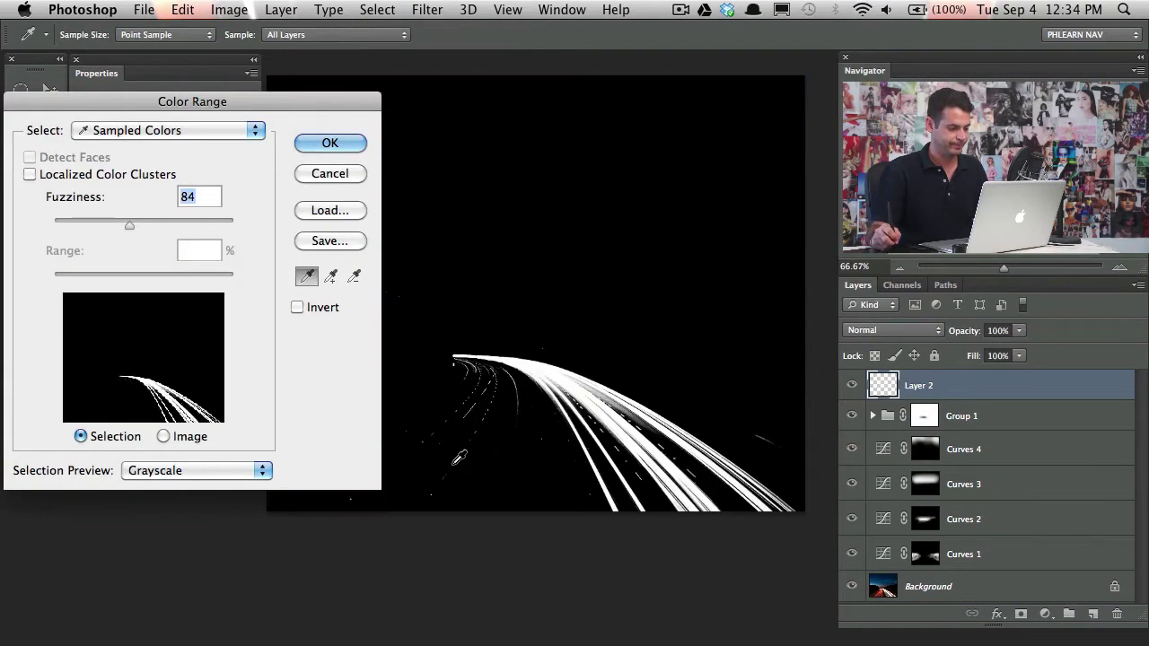
left_click(454, 463)
left_click(466, 451)
left_click(455, 435)
left_click(458, 432)
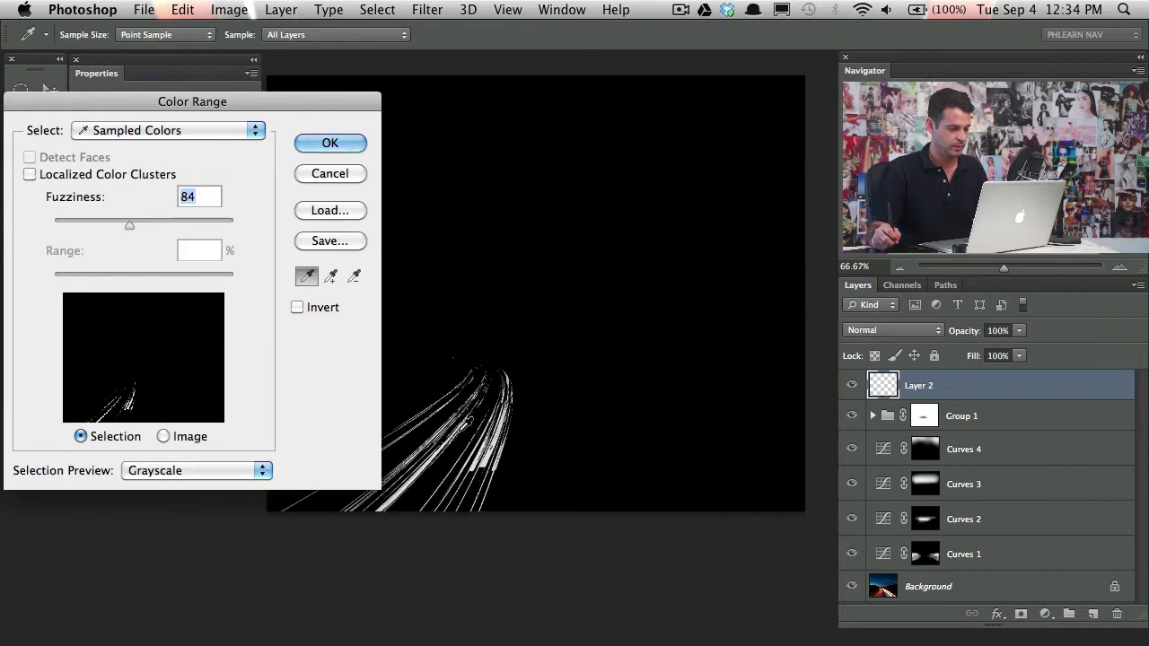
left_click_drag(164, 221, 210, 222)
left_click(359, 145)
Choose a bright red foreground color and fill the selected light trails with it on Layer 2
key("b")
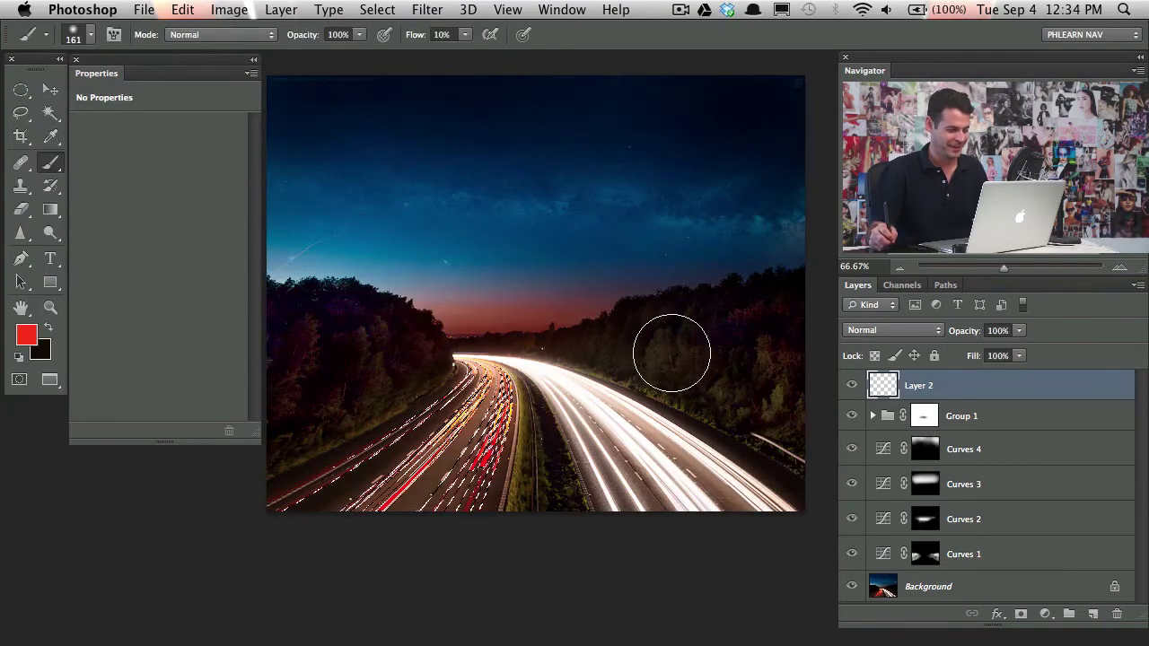
key("d")
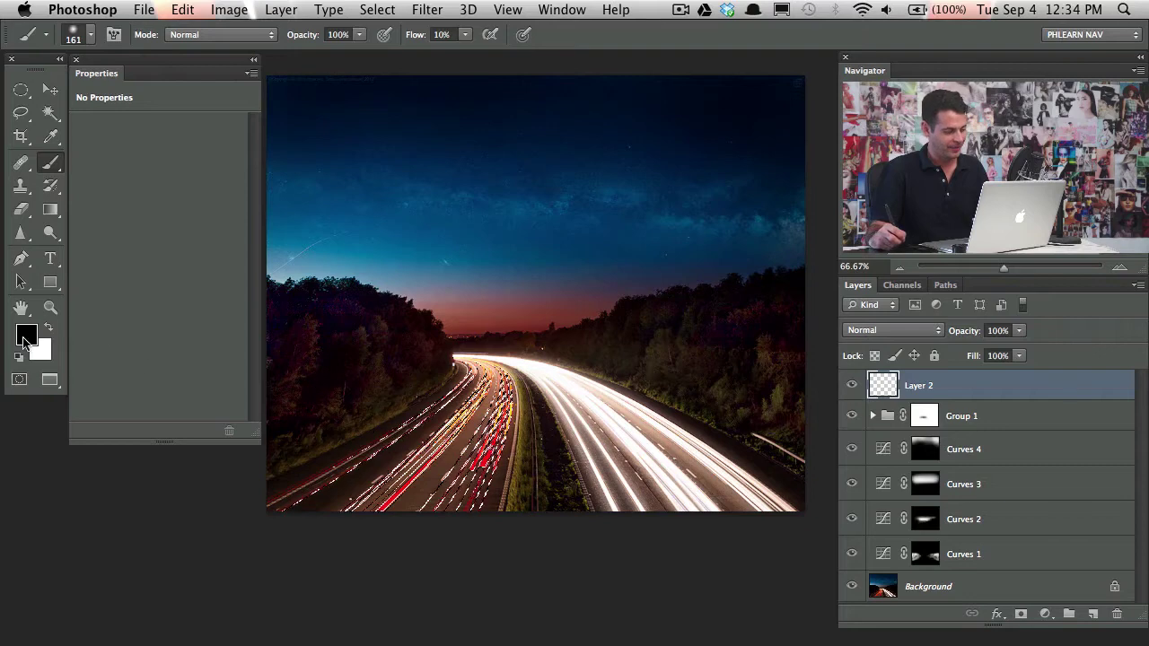
left_click(33, 332)
left_click(485, 232)
left_click(498, 227)
left_click(709, 198)
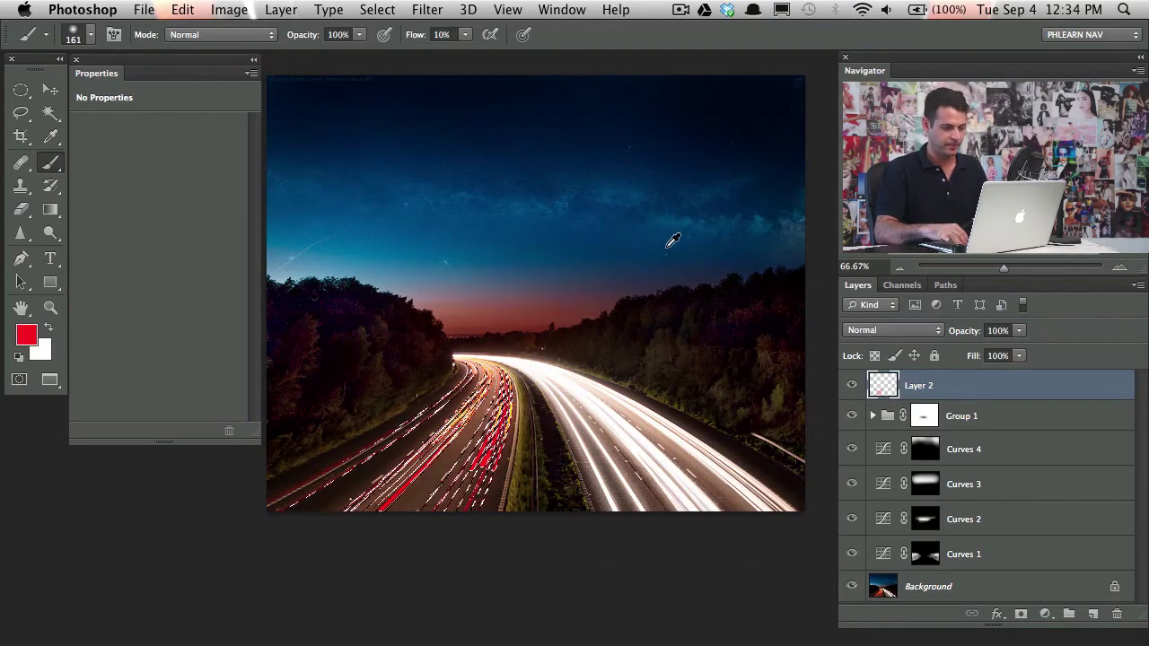
Move Layer 2's red trails up into the sky to inspect the fill, and undo the move
key("v")
left_click_drag(516, 442, 533, 245)
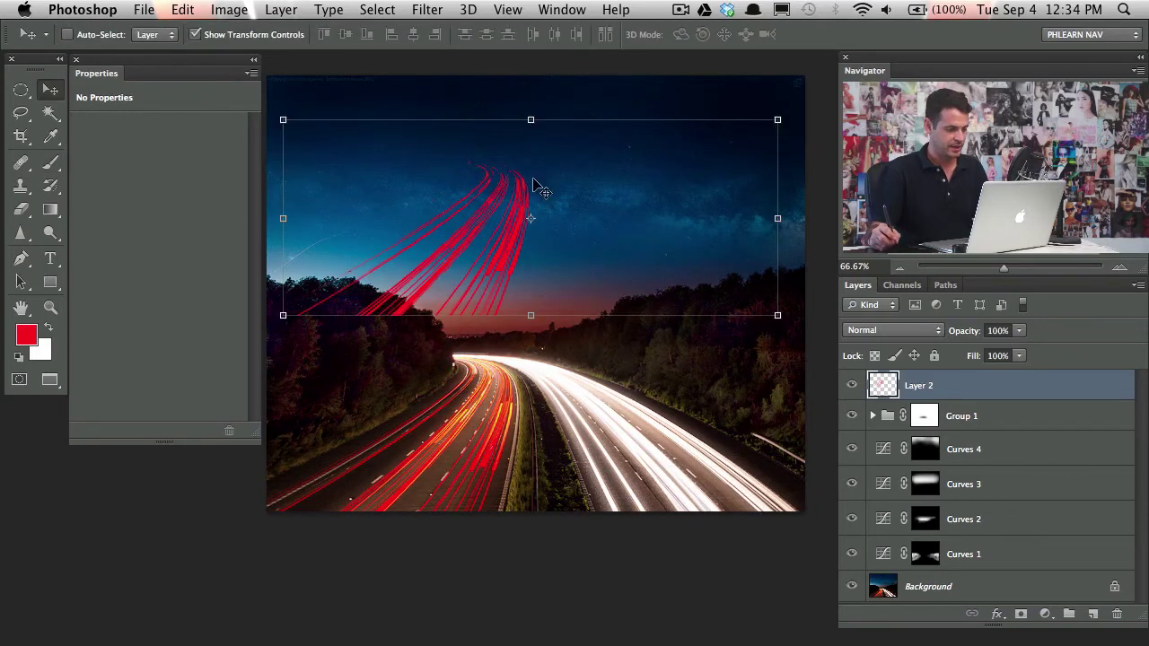
key("super+z")
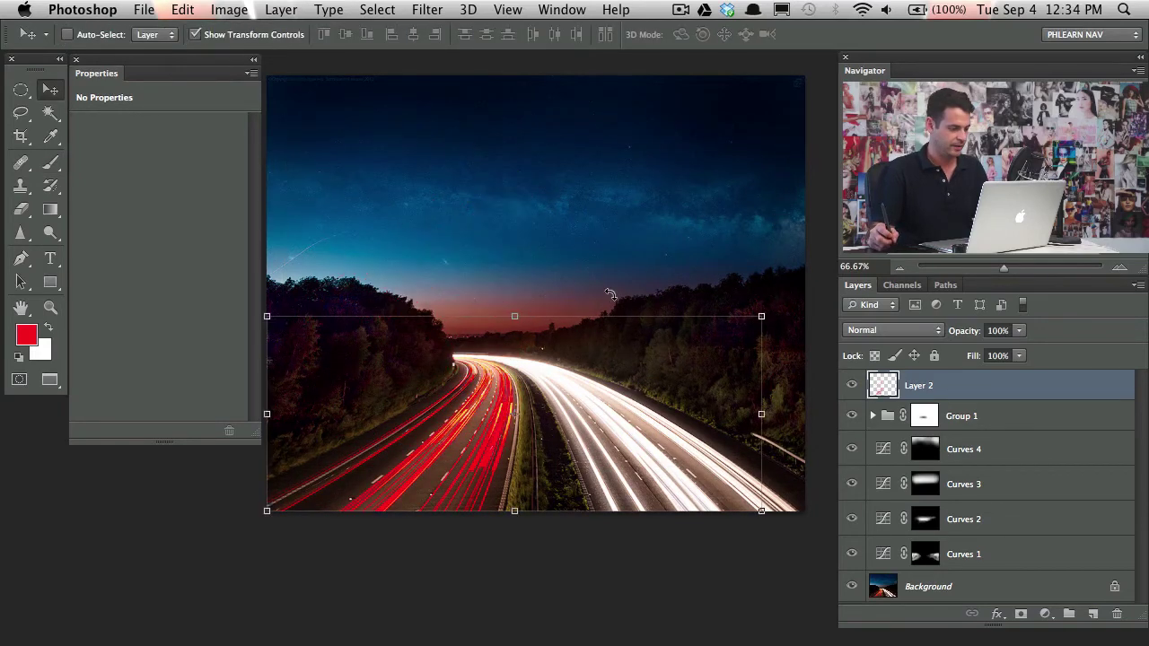
Set Layer 2's blend mode to Overlay and reapply the last blur filter with an adjusted radius
left_click(889, 330)
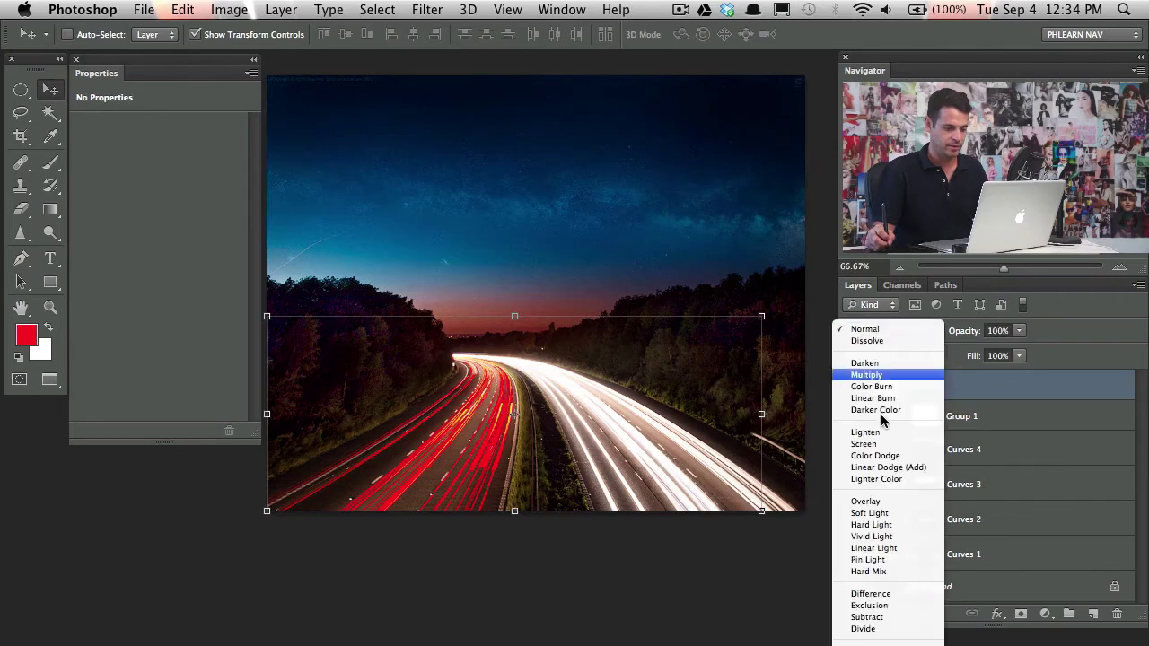
left_click(898, 519)
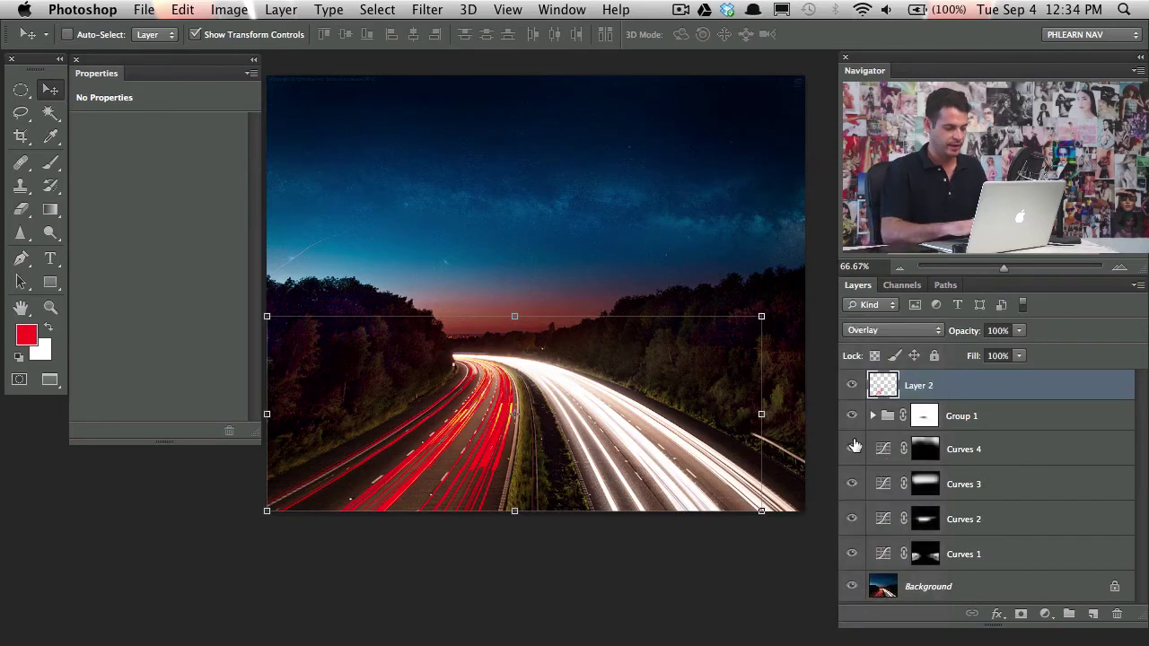
key("super+alt+f")
left_click_drag(165, 361, 181, 359)
left_click(345, 125)
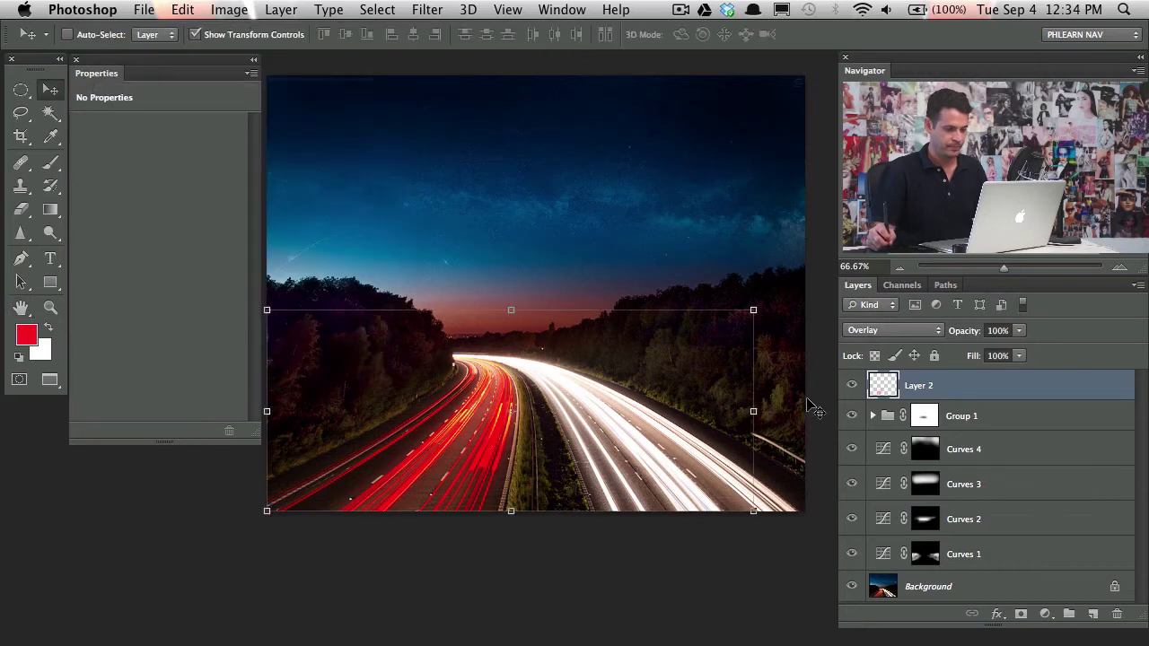
Duplicate Layer 2 to strengthen the red trails, and set the copy's opacity to 71%
left_click(851, 386)
left_click(852, 386)
left_click(852, 386)
left_click(852, 386)
key("super+j")
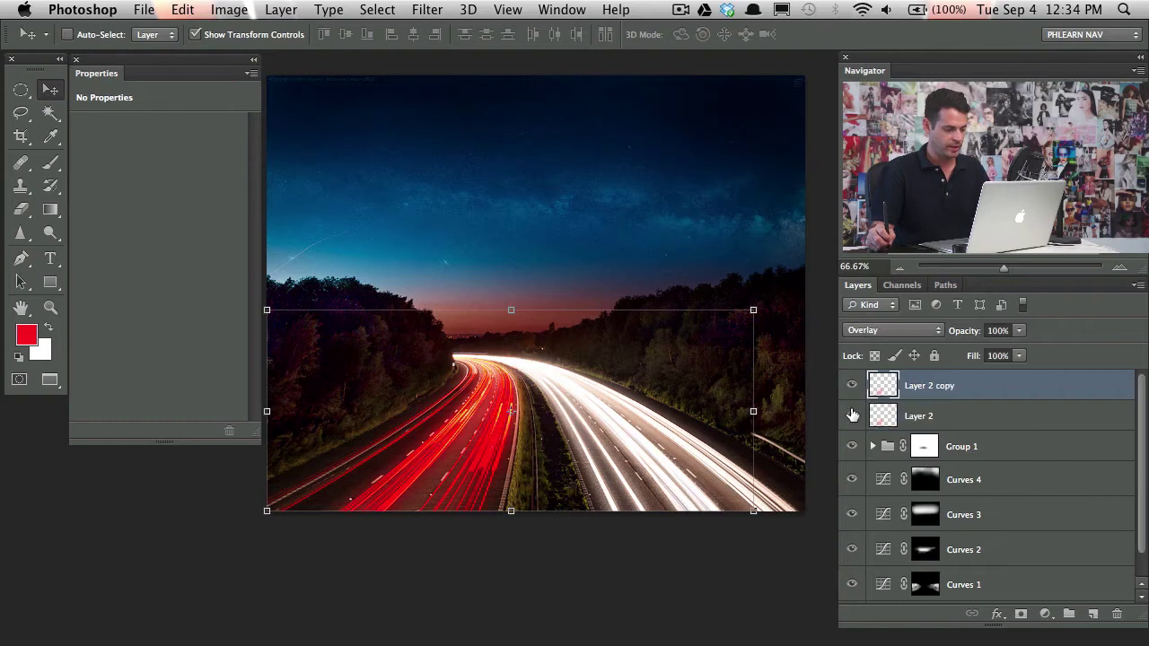
left_click(852, 390)
left_click(852, 389)
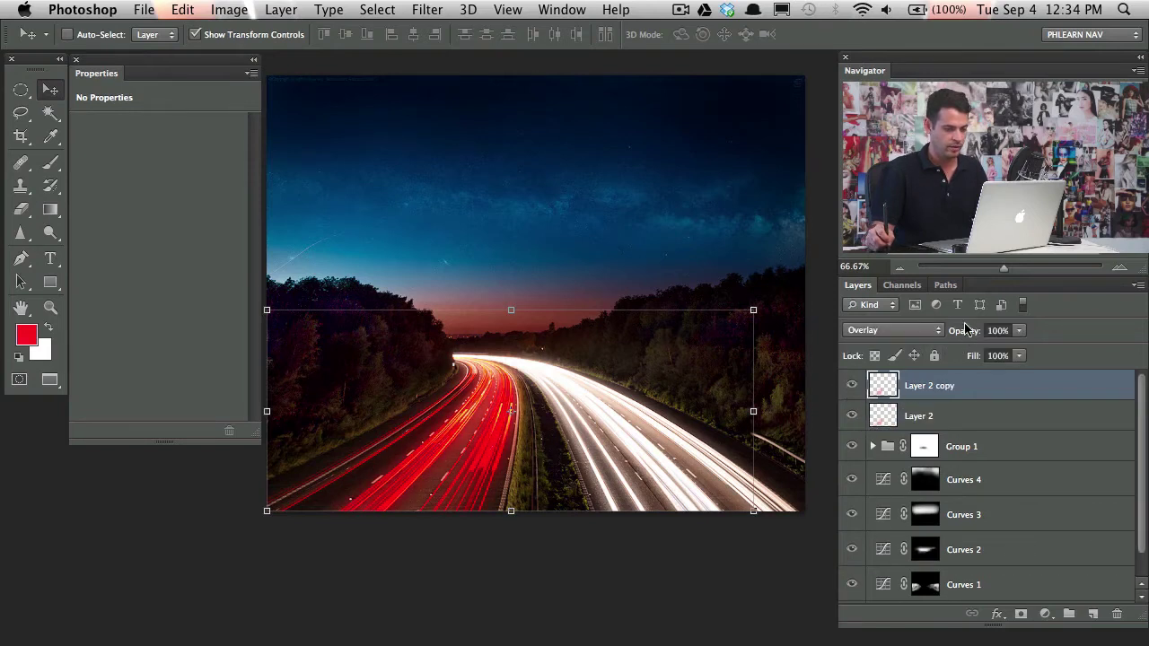
left_click_drag(966, 332, 940, 345)
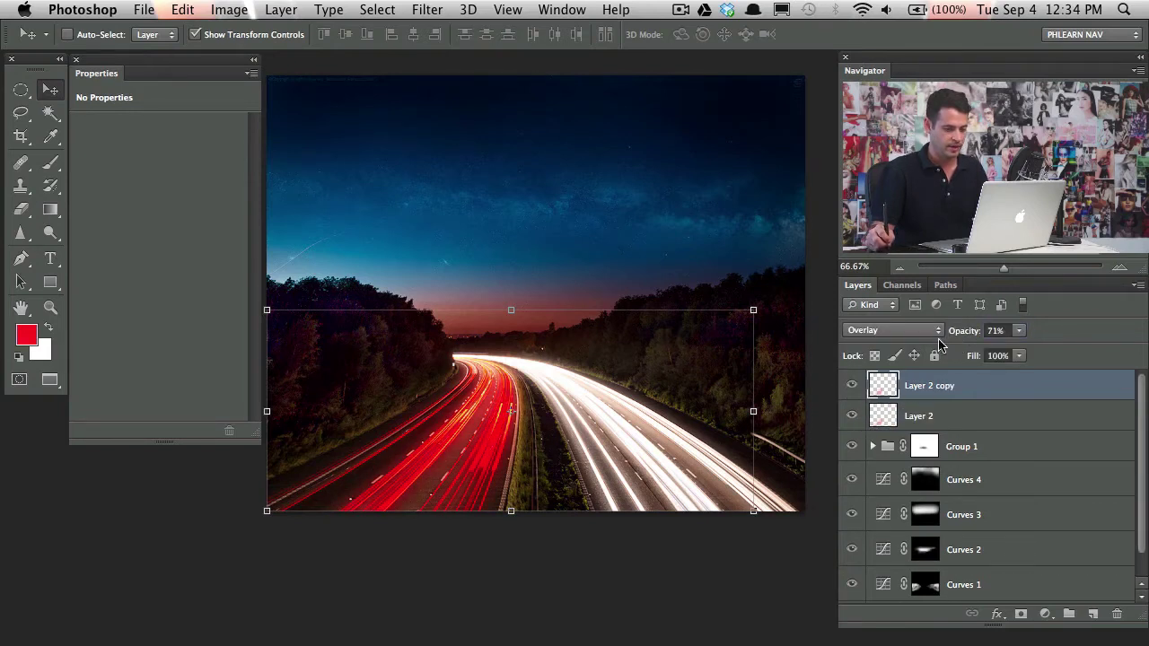
left_click(851, 386)
left_click(852, 386)
left_click(852, 386)
left_click(851, 385)
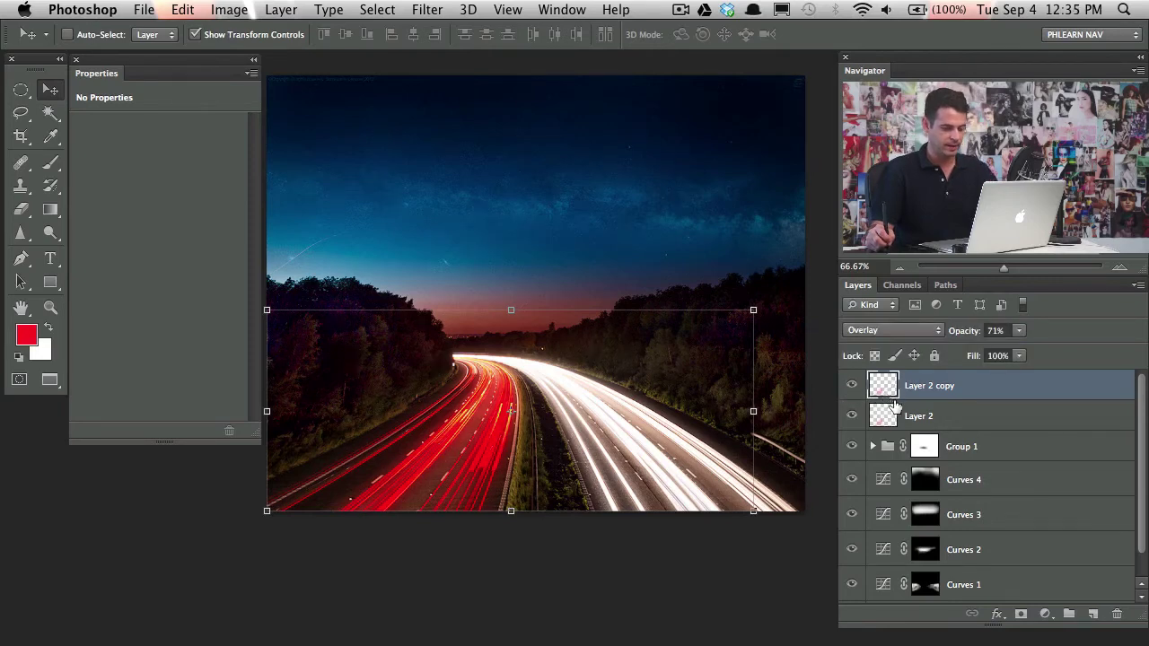
Brighten Layer 2 copy with Levels by setting the midtone input level to 1.90
key("super+l")
left_click_drag(754, 520, 702, 493)
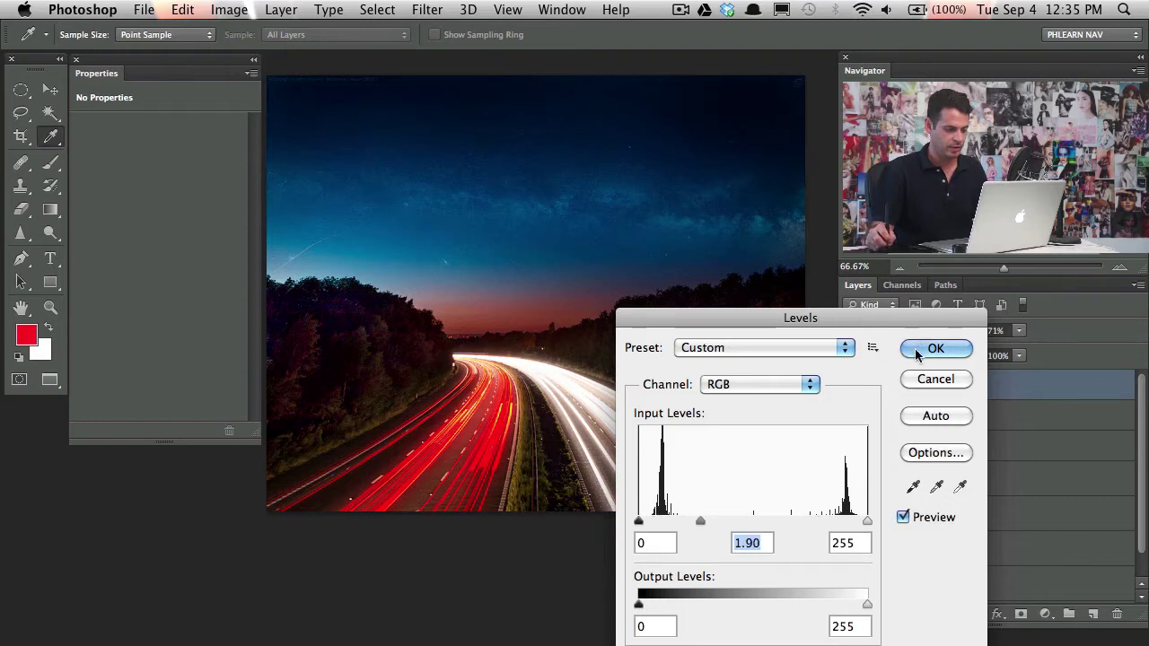
left_click(936, 348)
Group Layer 2 and its copy, and set the new group's opacity to 71%
left_click(948, 420, "shift")
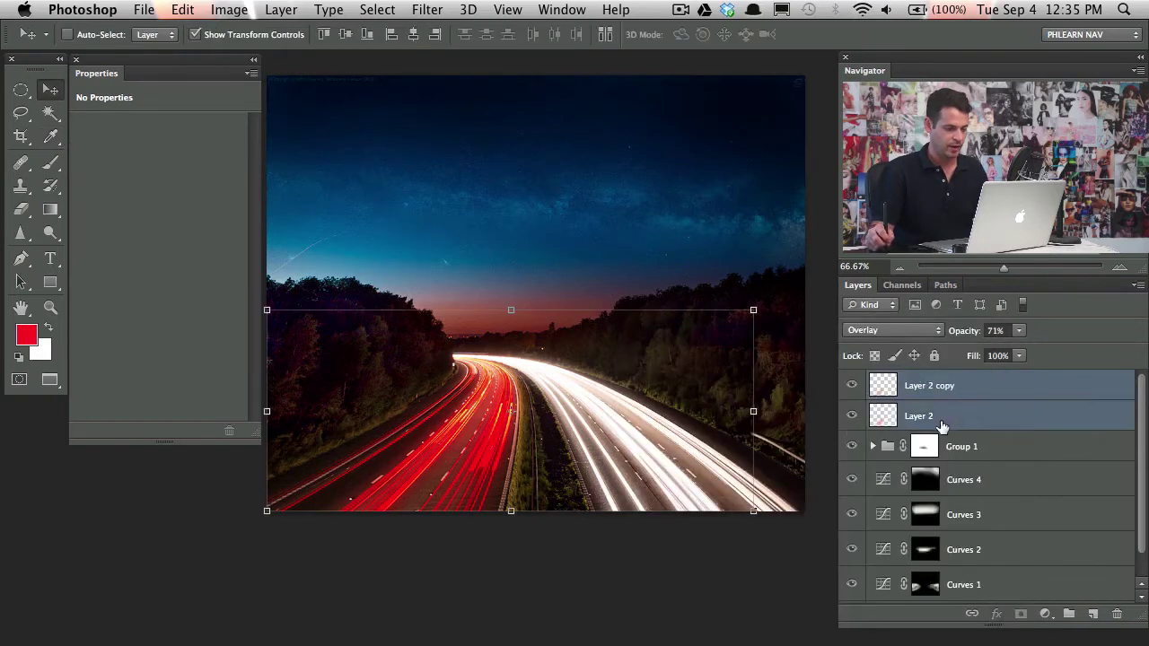
key("super+g")
left_click(852, 384)
left_click(851, 384)
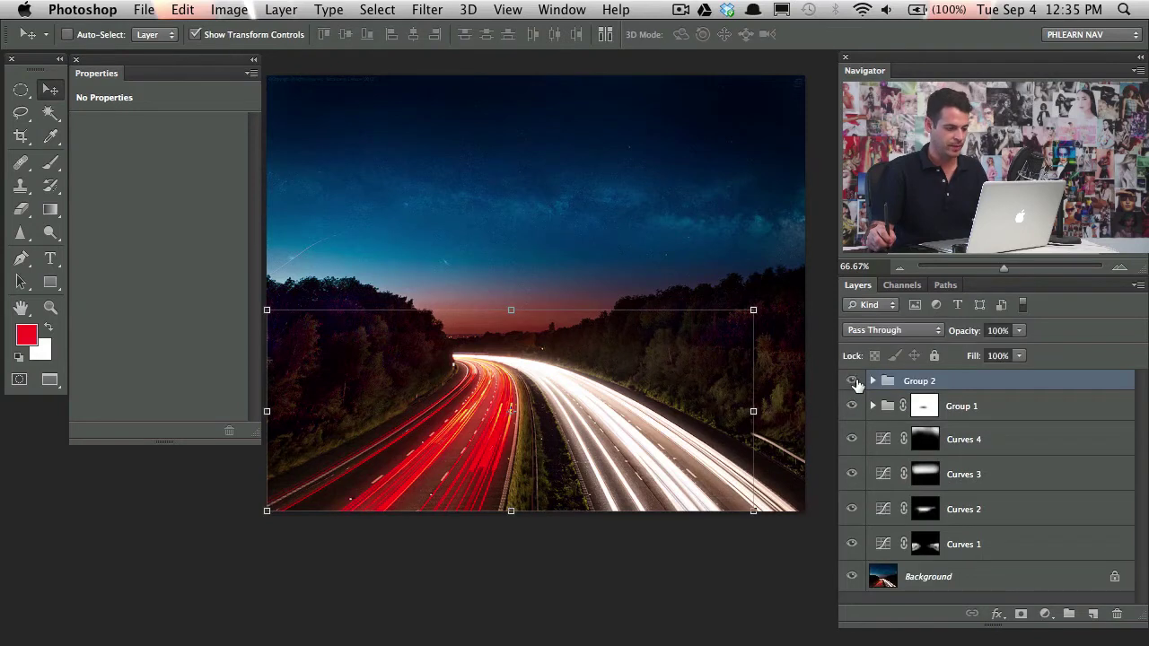
left_click(851, 385)
left_click(851, 384)
left_click(852, 385)
left_click(851, 384)
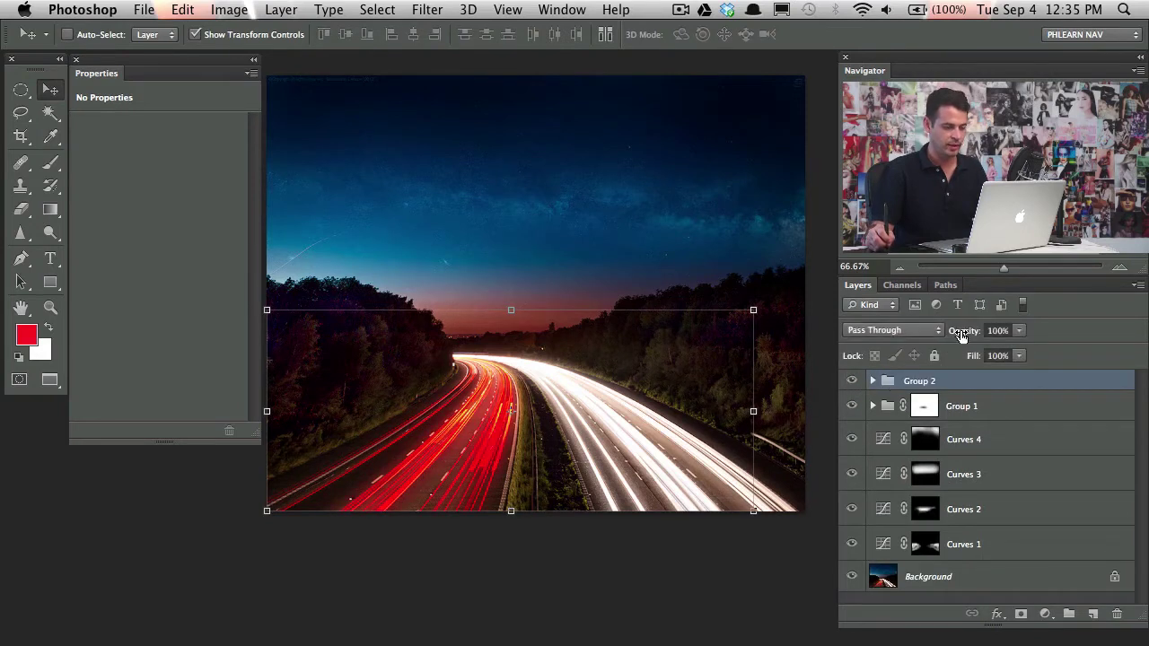
left_click_drag(962, 330, 934, 341)
Add a new layer above Group 2 and prepare the Brush tool with white as the foreground color
left_click_drag(638, 359, 633, 426)
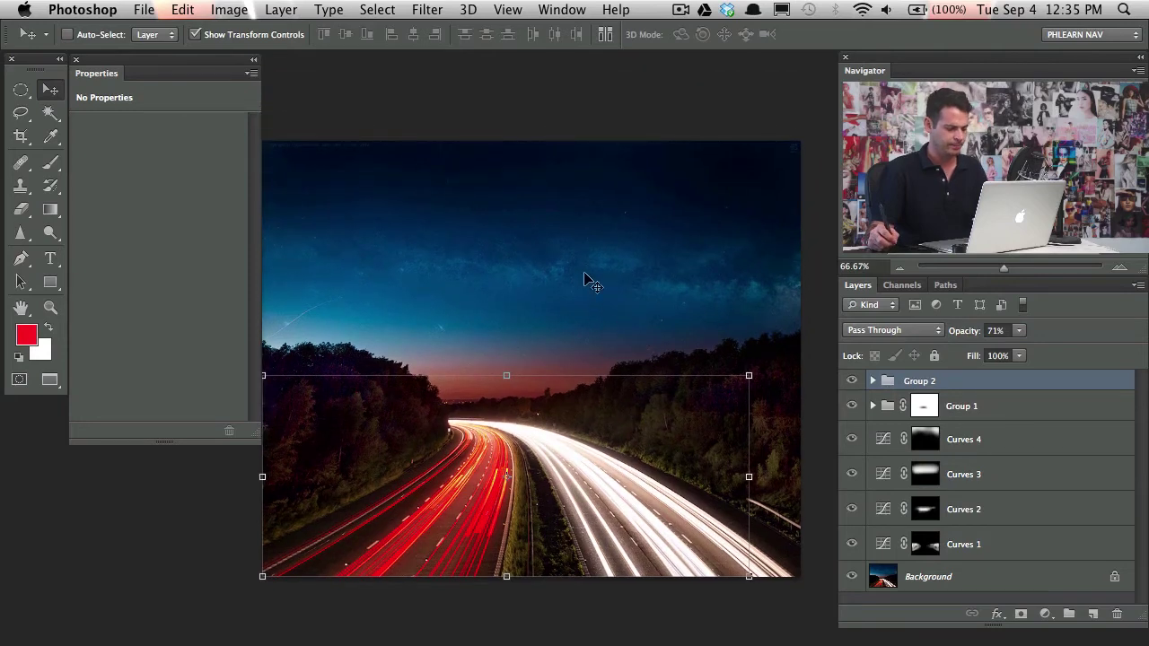
key("b")
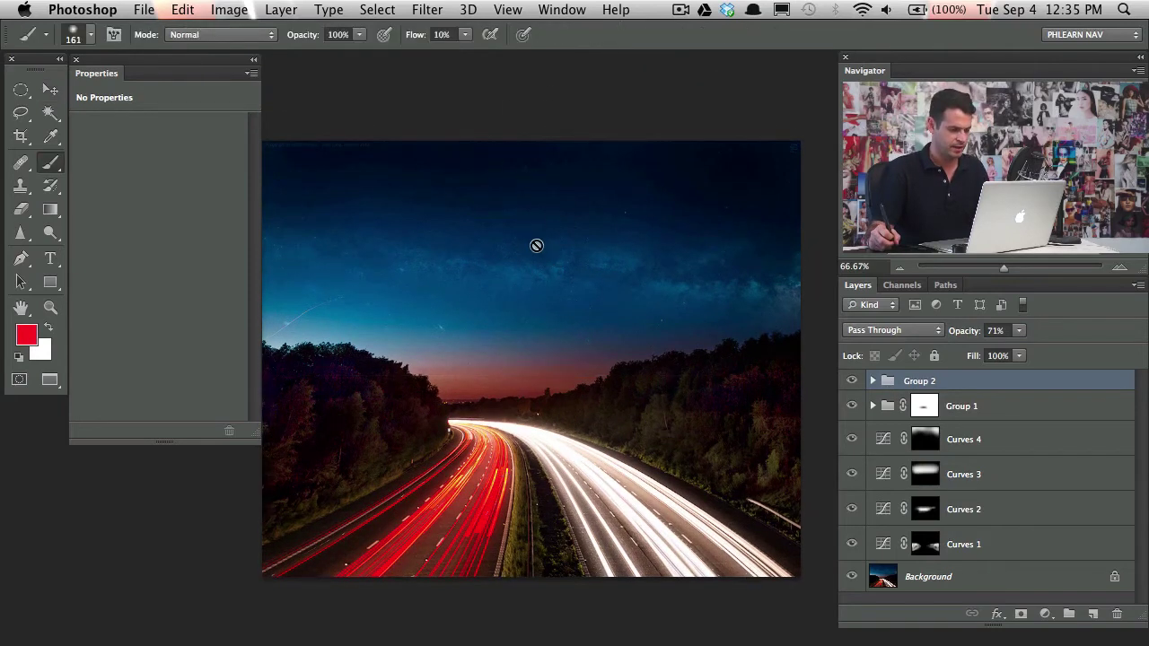
left_click(1092, 614)
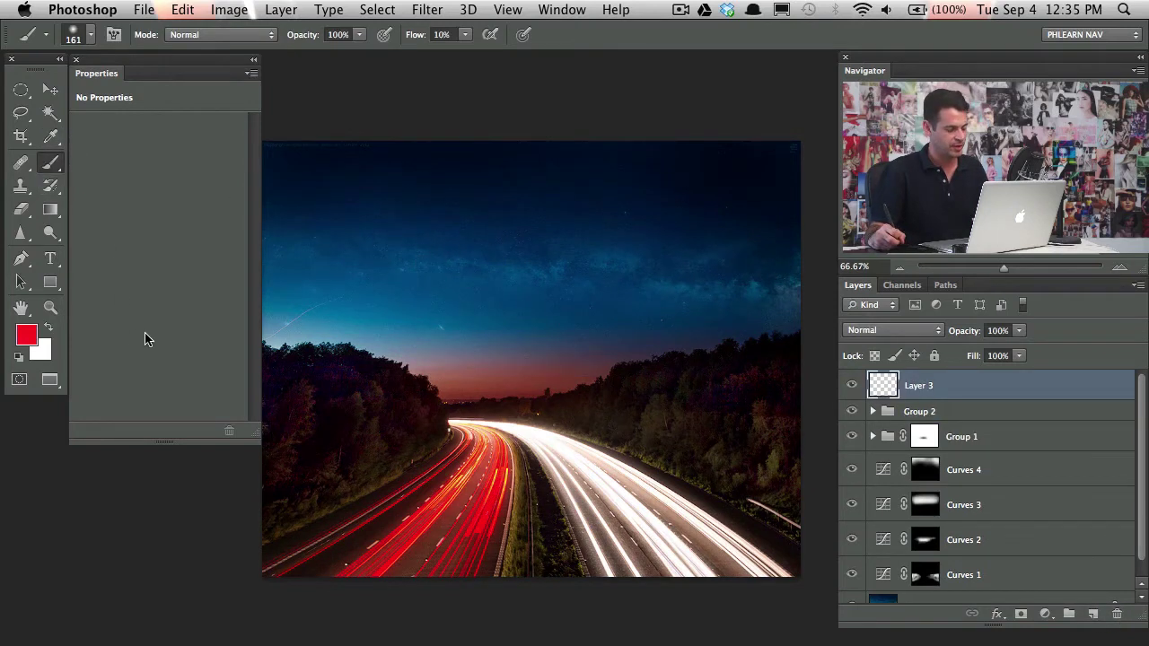
key("d")
key("x")
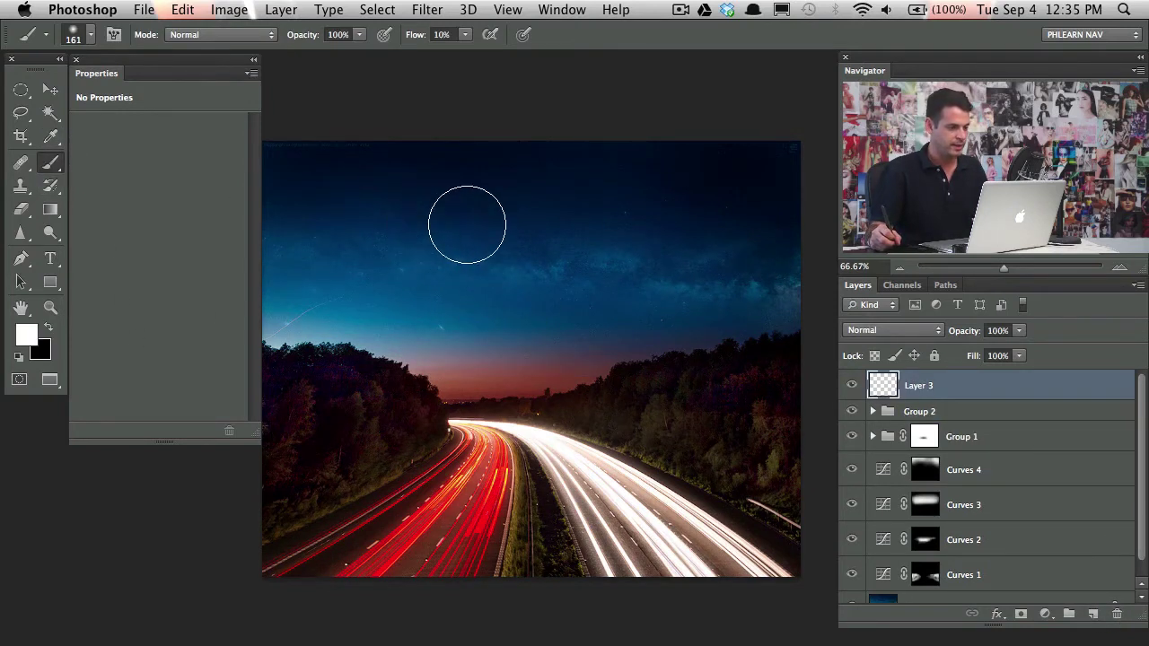
Open the detailed brush settings and enable Scattering for the current round brush
left_click(562, 9)
left_click(697, 177)
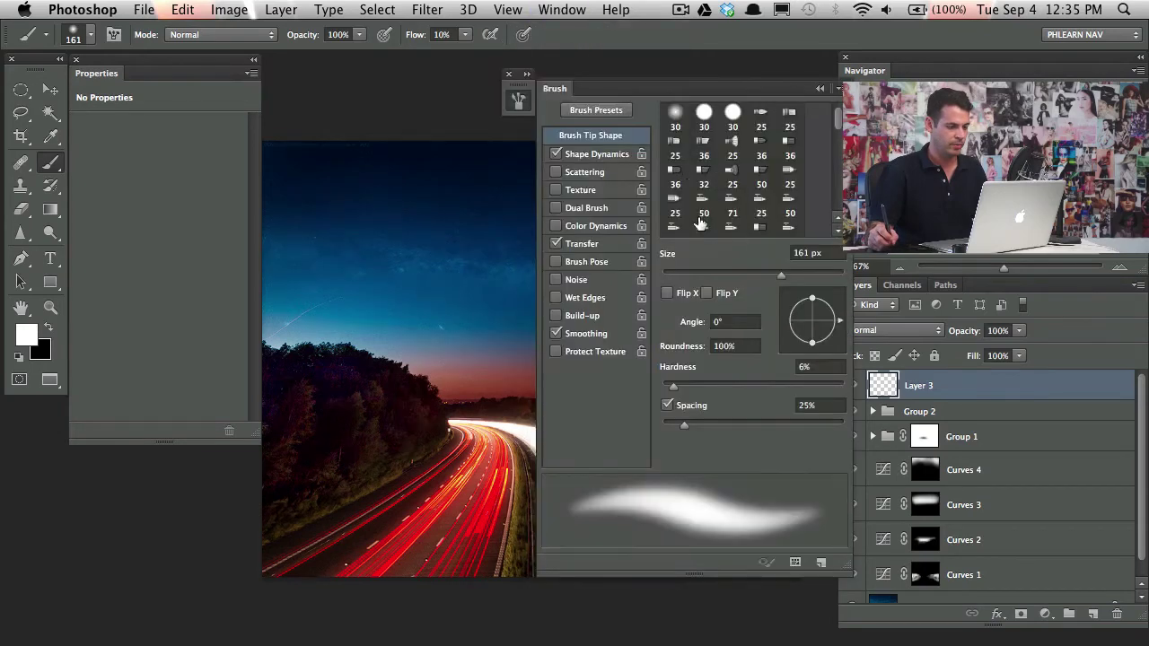
left_click_drag(472, 323, 431, 269)
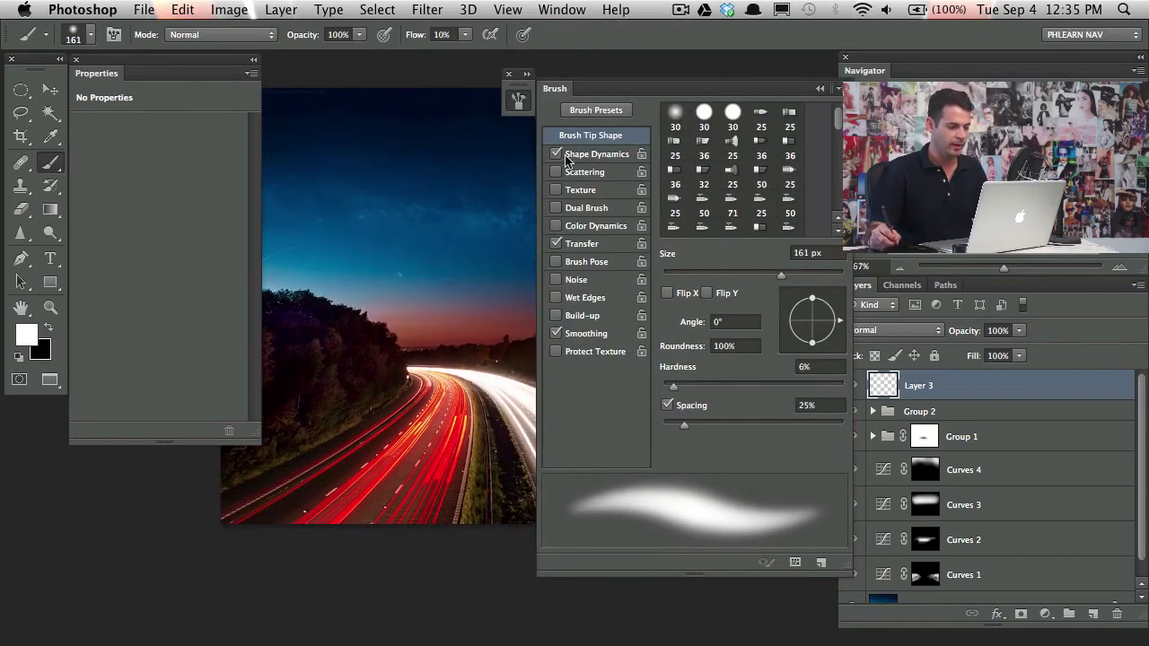
mouse_move(553, 89)
left_mouse_down()
mouse_move(625, 120)
mouse_move(663, 169)
mouse_move(666, 258)
mouse_move(592, 229)
mouse_move(572, 173)
left_mouse_up()
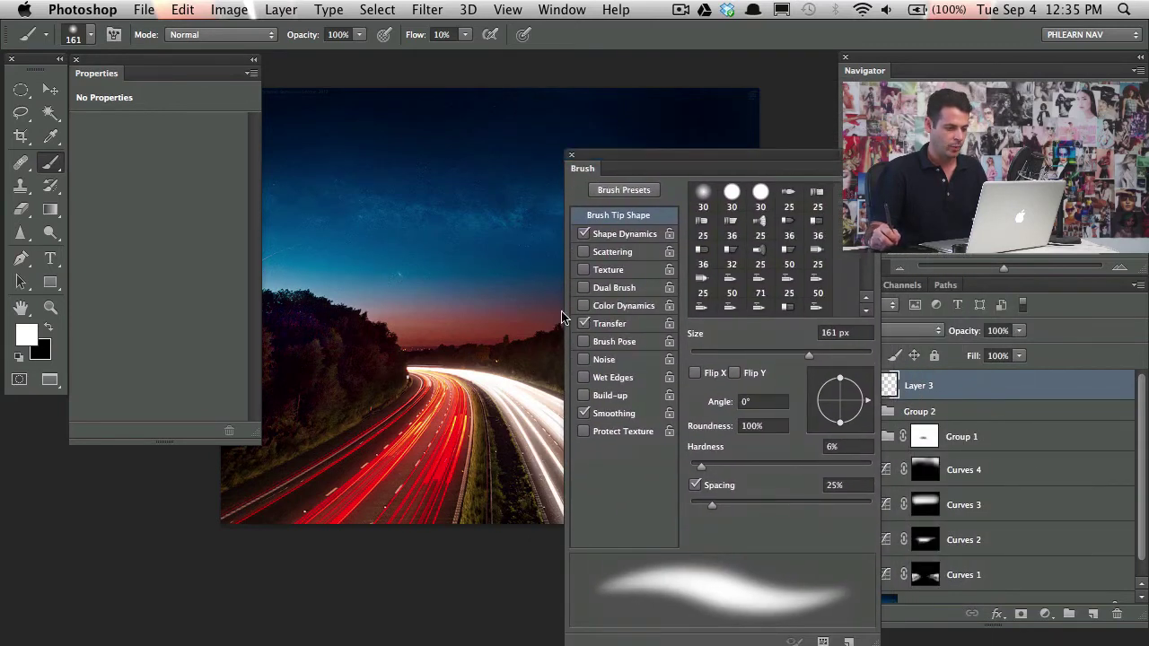
left_click(619, 252)
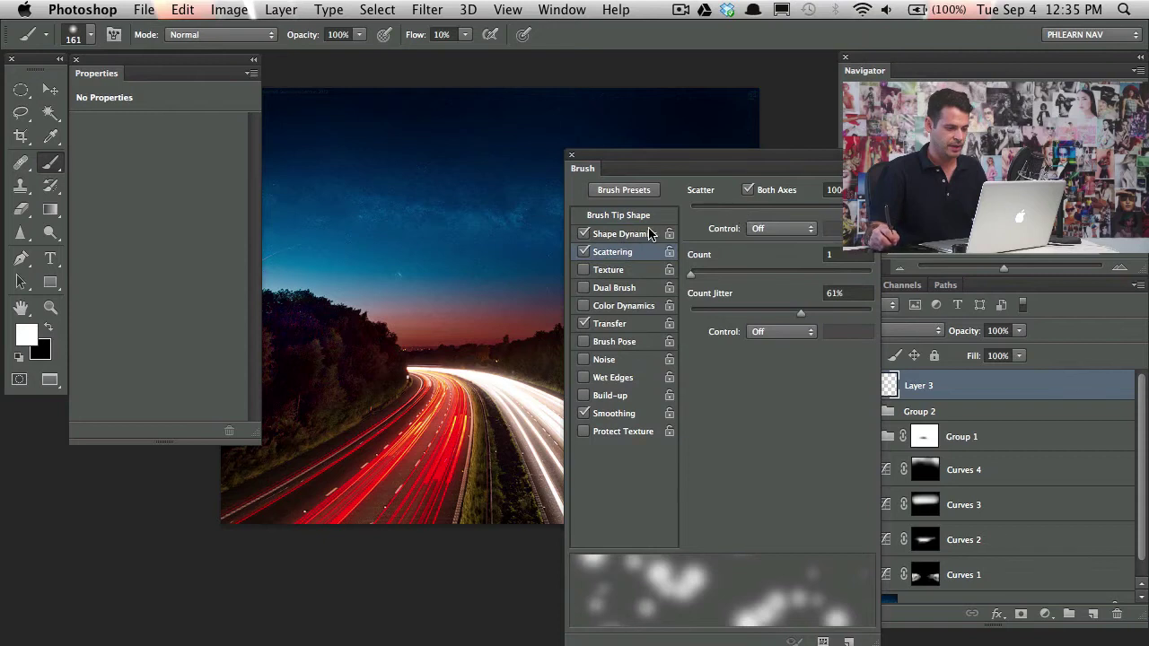
Set the brush tip's spacing to 37%, hardness to 81% and size to 5 px
left_click(648, 216)
left_click_drag(715, 507, 723, 511)
left_click_drag(712, 465, 841, 469)
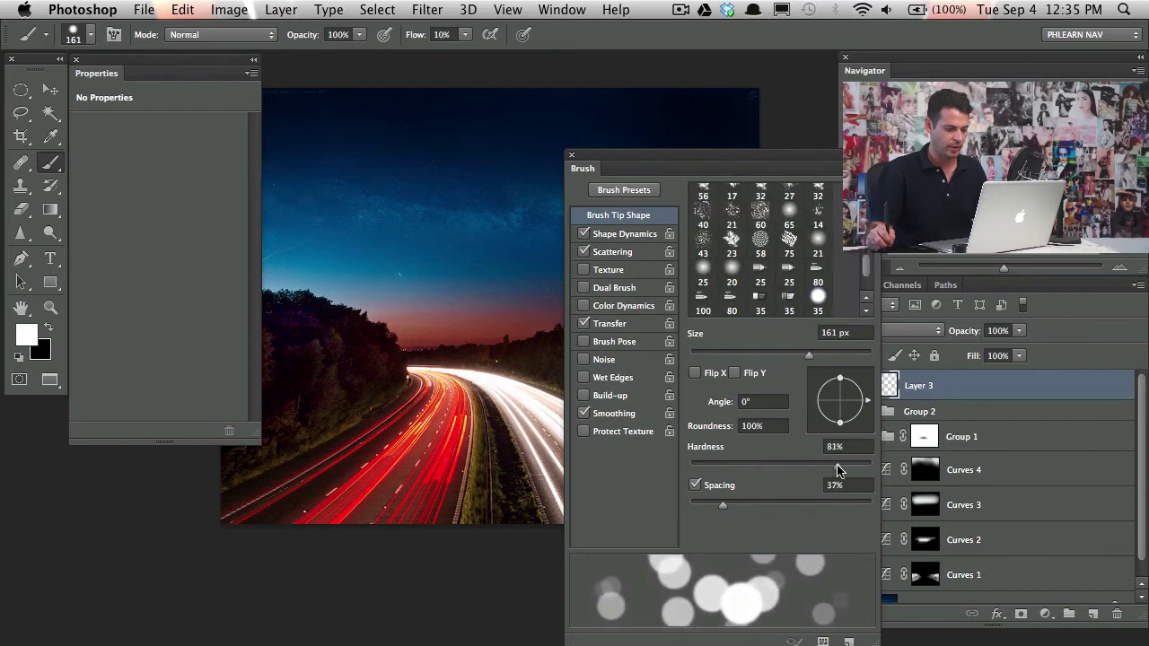
key("bracketleft")
key("bracketleft")
key("bracketleft")
key("bracketleft")
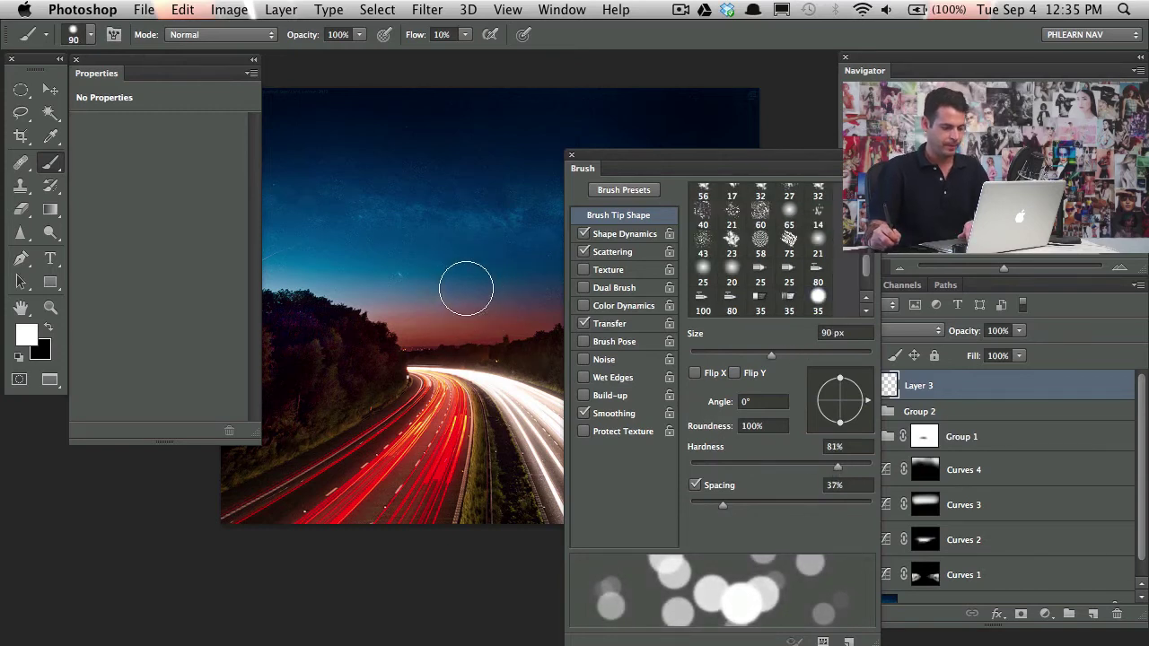
key("bracketleft")
key("bracketleft")
key("bracketleft")
key("bracketleft")
key("bracketleft")
key("bracketleft")
key("bracketleft")
key("bracketleft")
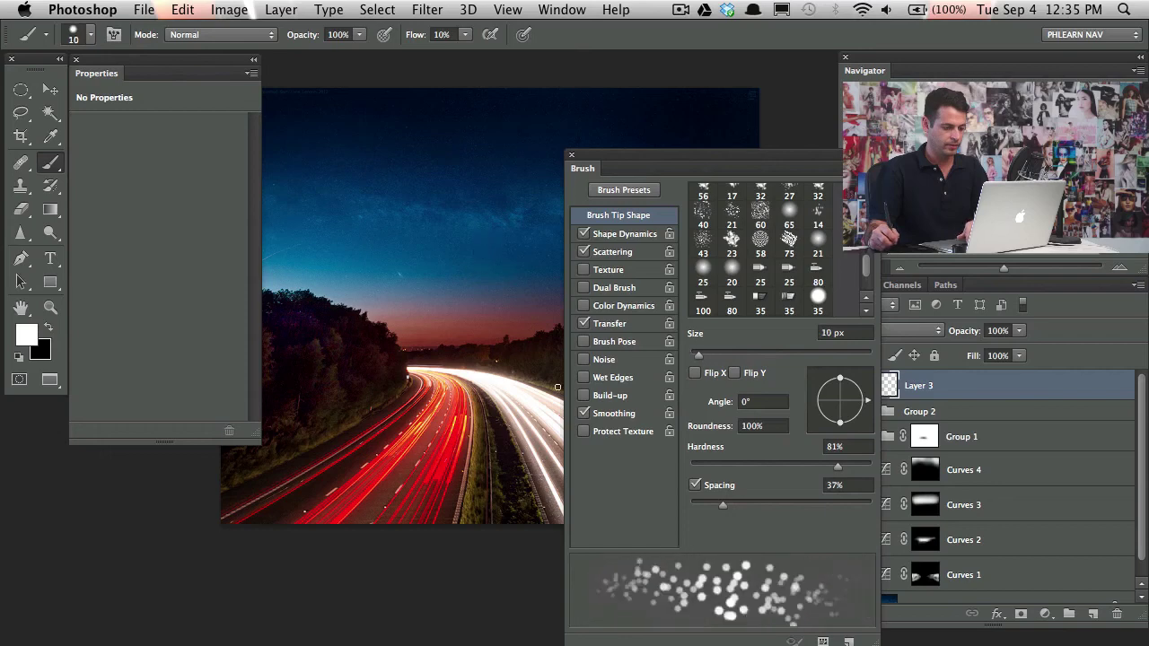
key("bracketleft")
key("bracketleft")
key("bracketleft")
key("bracketleft")
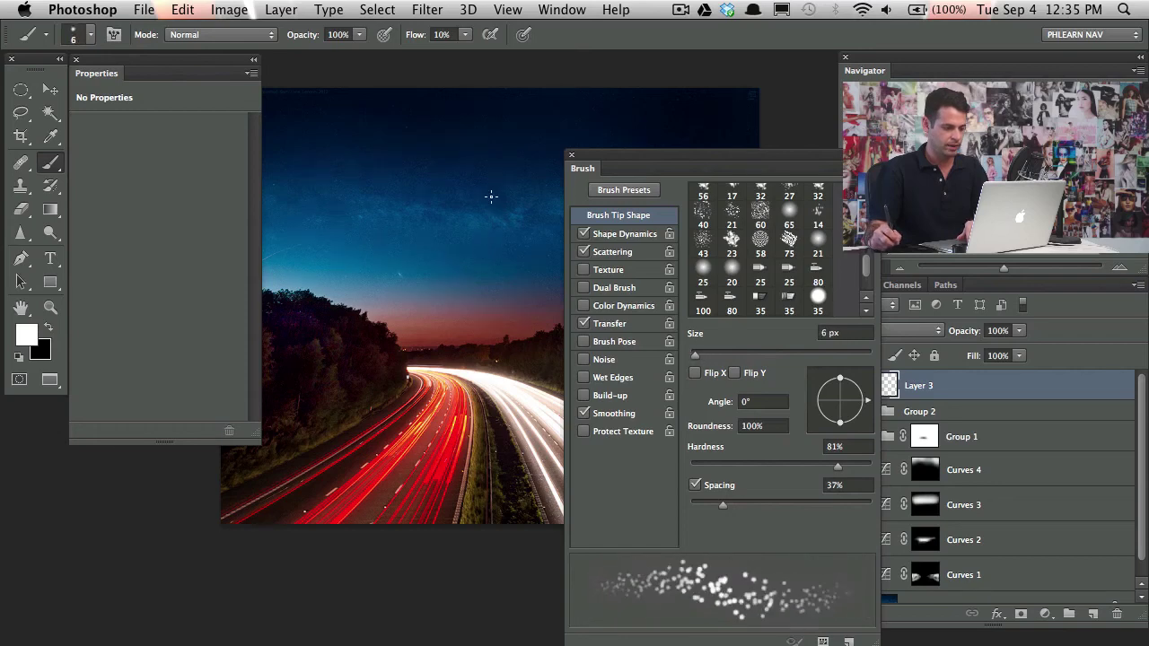
key("bracketleft")
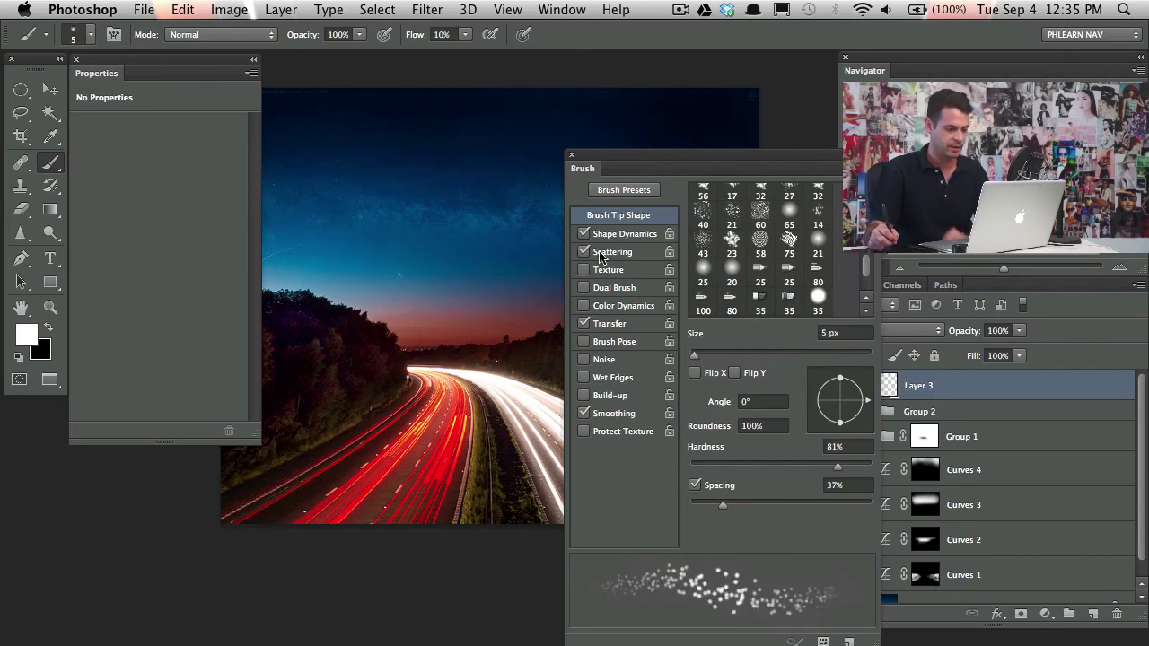
Set the brush's Shape Dynamics minimum diameter to 0% and its Scattering count to 1
left_click(625, 236)
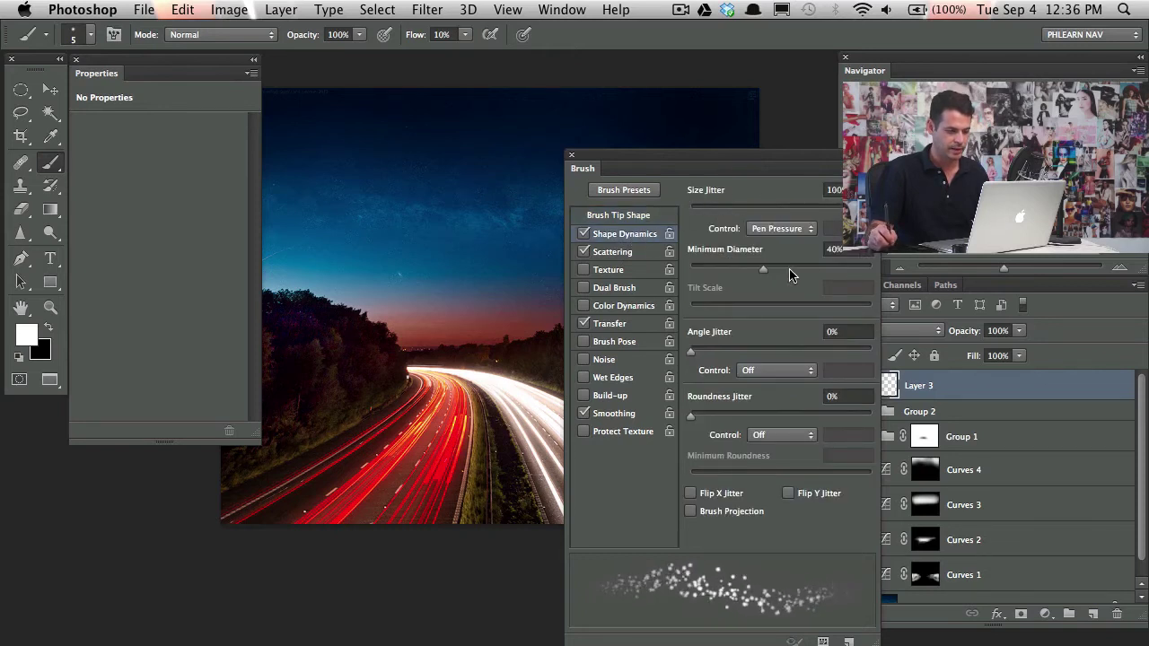
left_click_drag(764, 270, 690, 271)
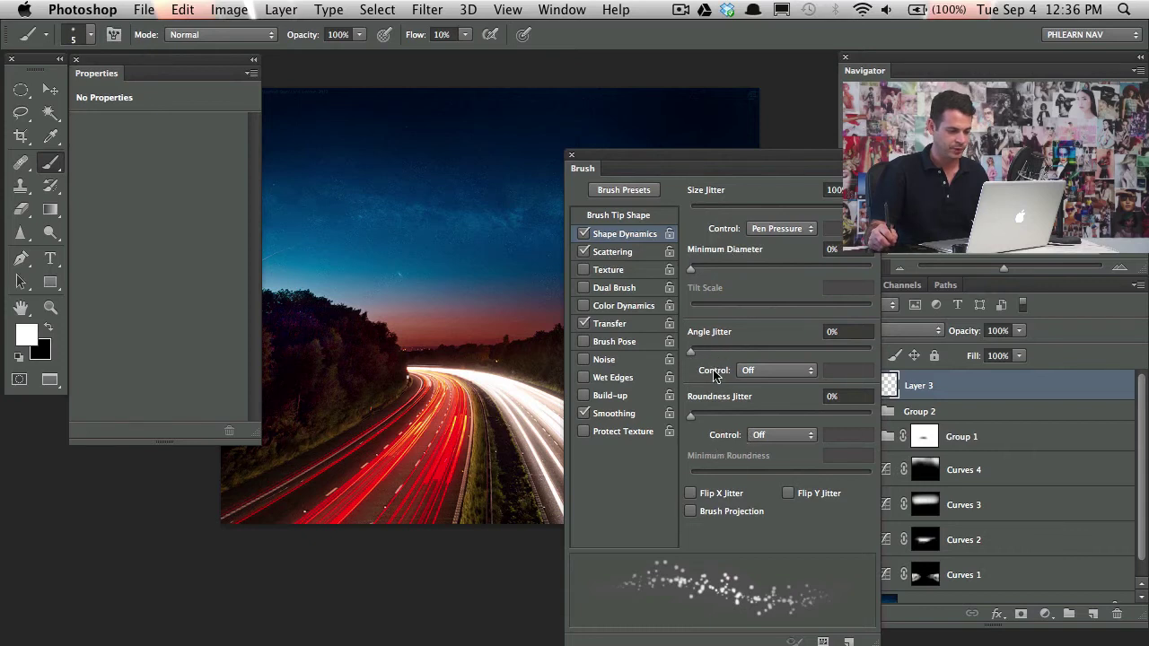
left_click(616, 252)
mouse_move(698, 275)
left_mouse_down()
mouse_move(799, 272)
mouse_move(679, 265)
left_mouse_up()
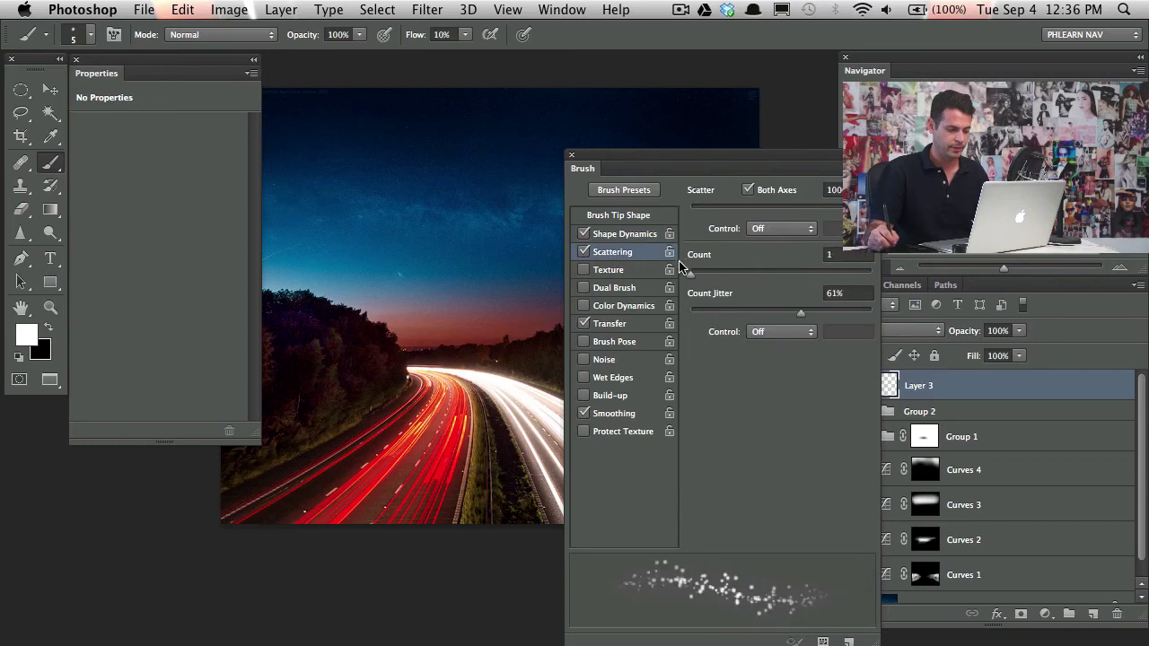
Set the brush tip's spacing to 393% and the Transfer opacity jitter to 100% with its control off
left_click(630, 216)
left_click_drag(729, 508, 844, 508)
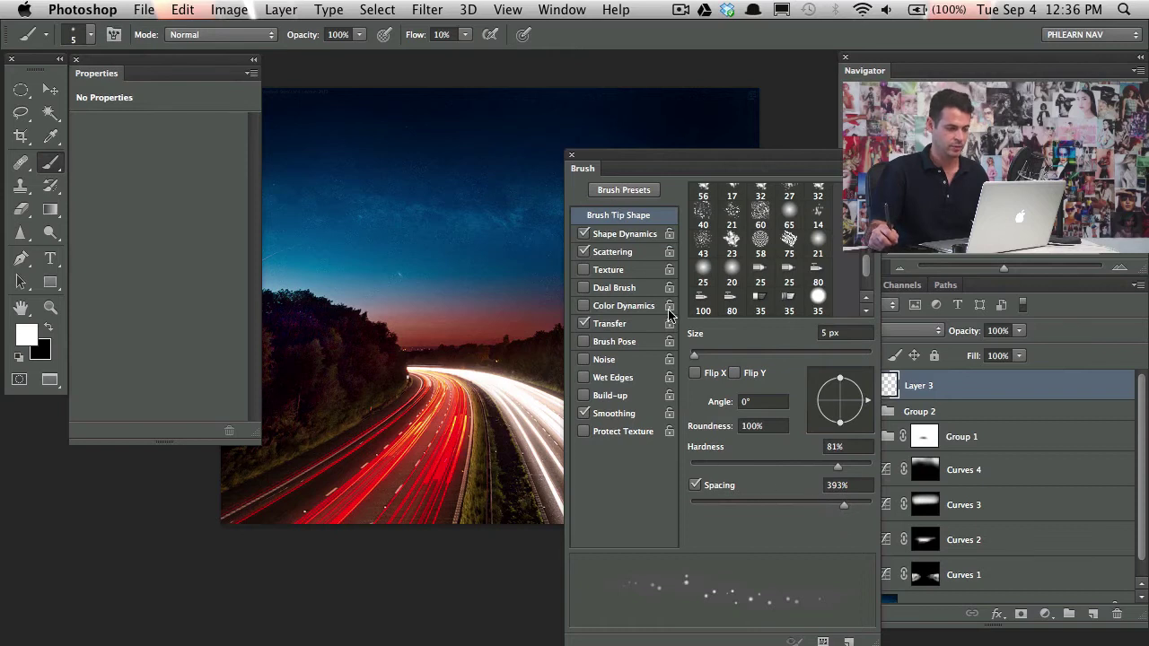
left_click(619, 325)
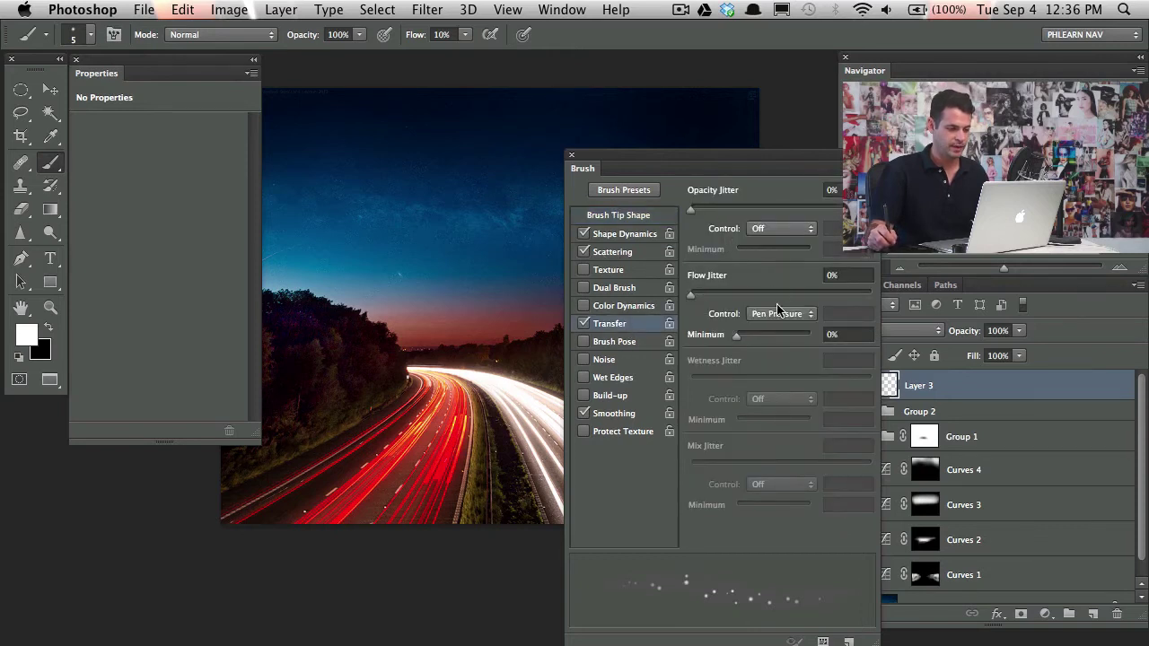
left_click(773, 231)
left_click(767, 226)
left_click_drag(722, 212, 777, 213)
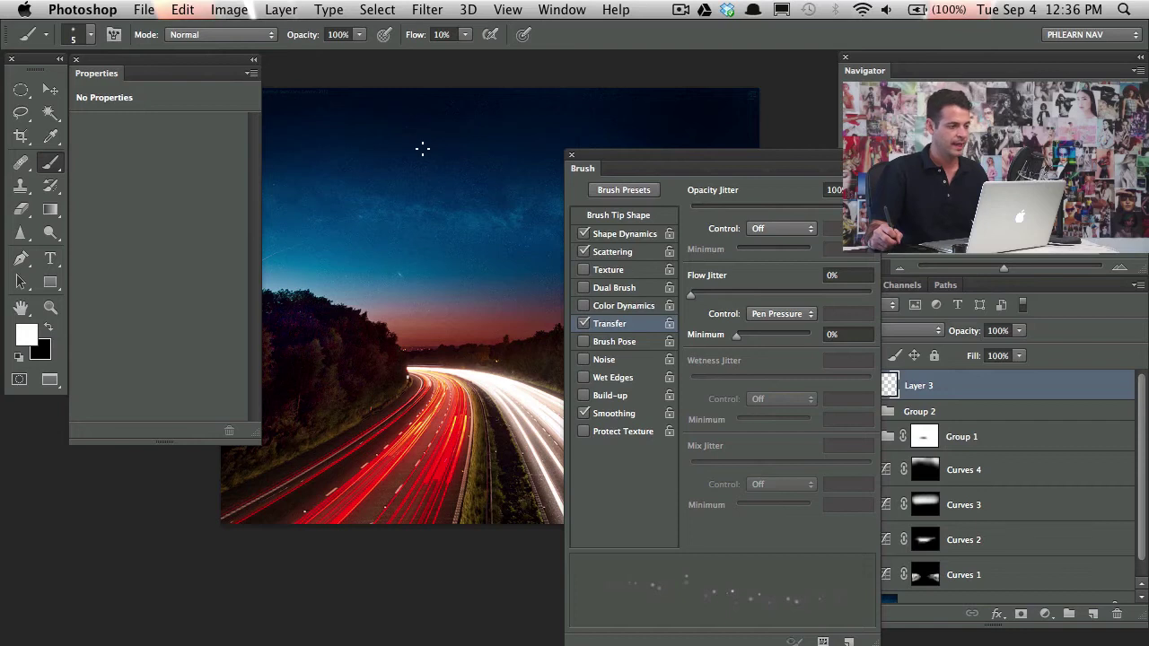
Set the brush flow to 100% and paint scattered white stars across the upper sky at 5 px and 2 px brush sizes
key("shift+0")
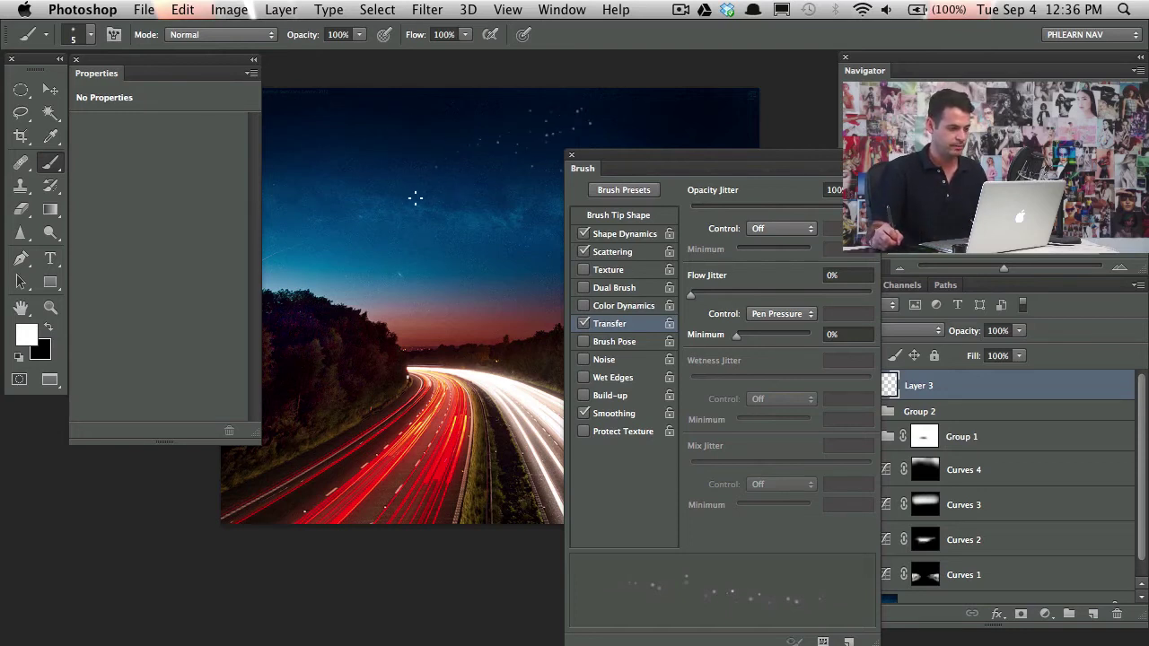
left_click_drag(368, 241, 410, 223)
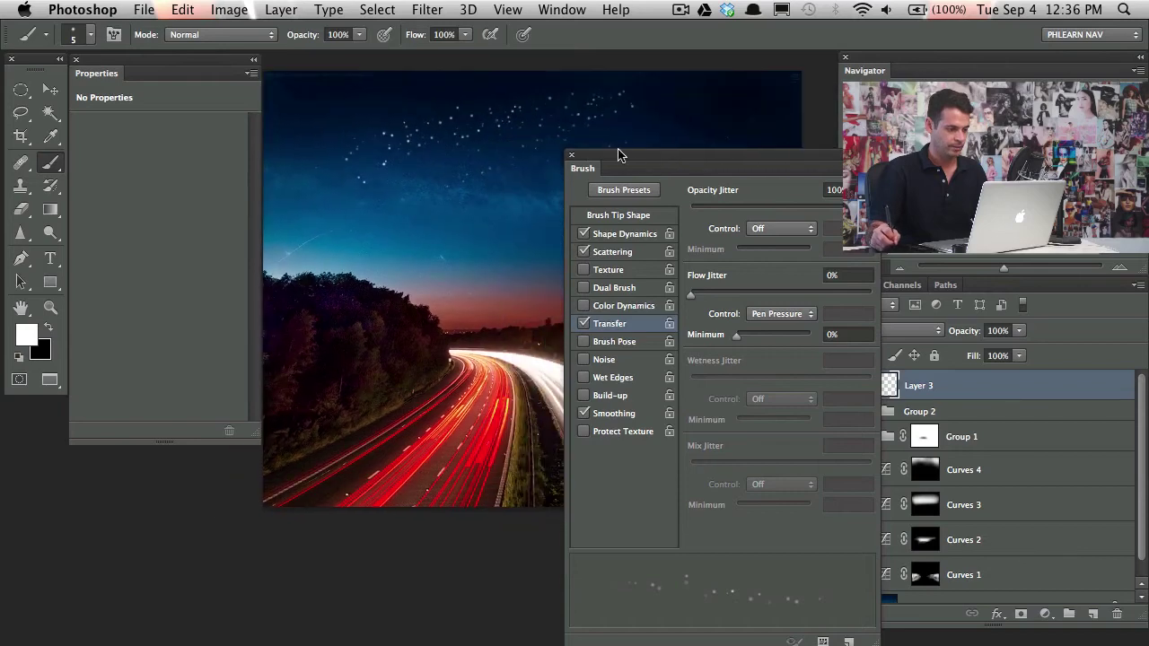
mouse_move(599, 157)
left_mouse_down()
mouse_move(427, 218)
mouse_move(131, 227)
left_mouse_up()
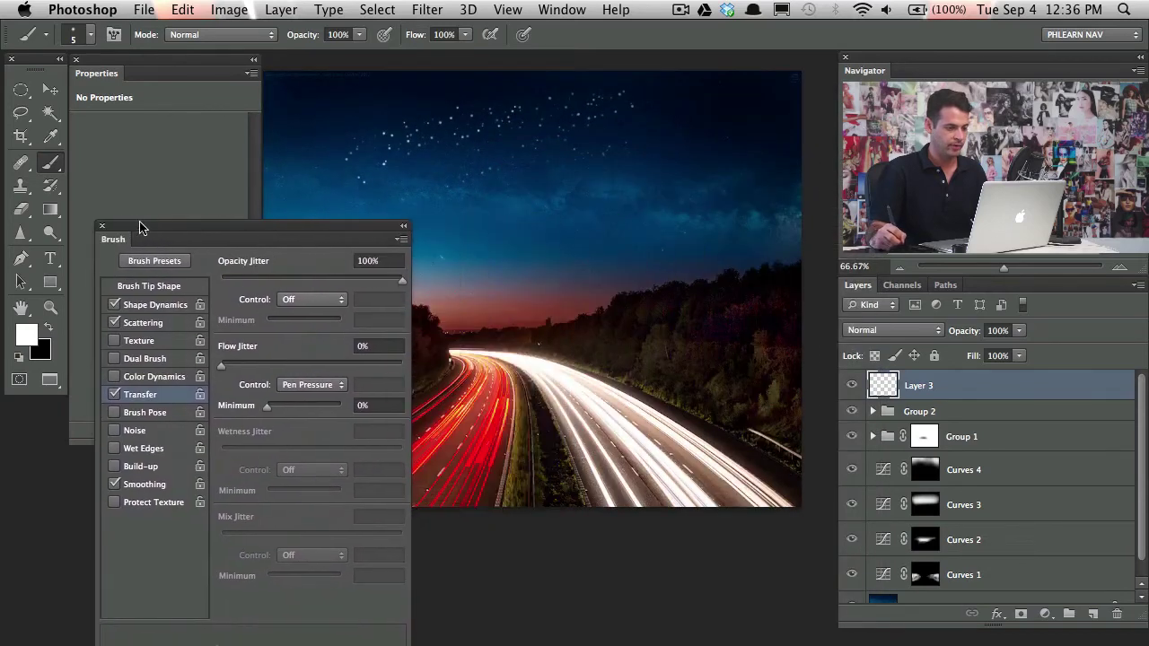
scroll(565, 248, "left", 5)
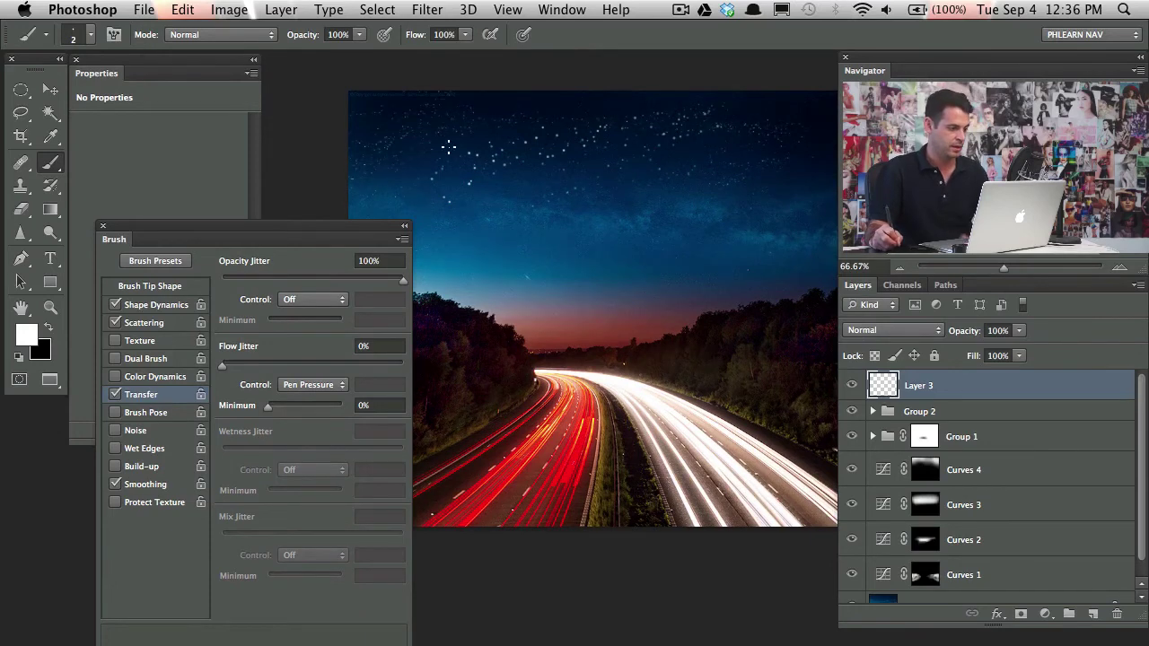
Set the brush tip's spacing to 1000% and clear all the painted stars from Layer 3
left_click(169, 287)
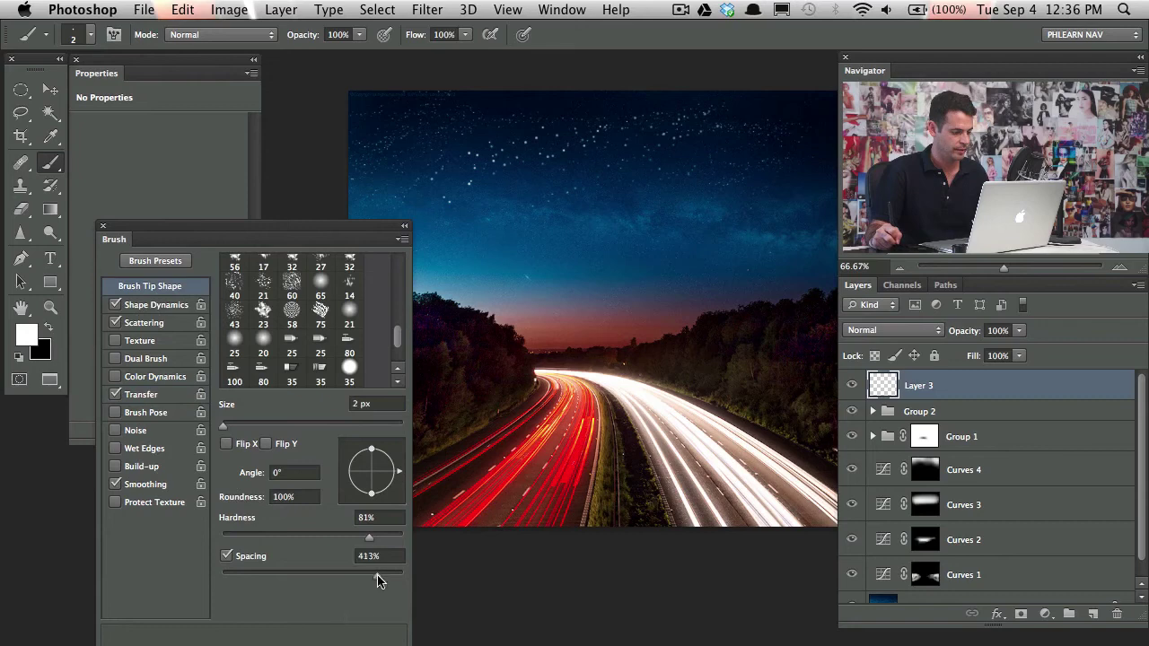
left_click_drag(380, 580, 412, 584)
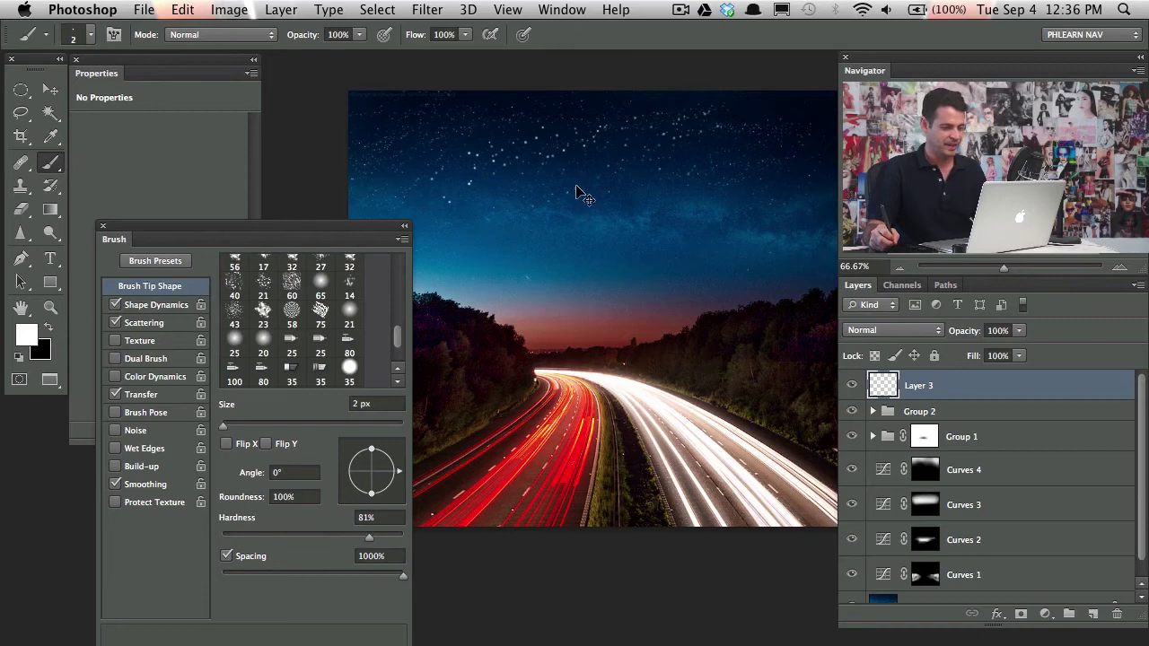
key("super+a")
key("Delete")
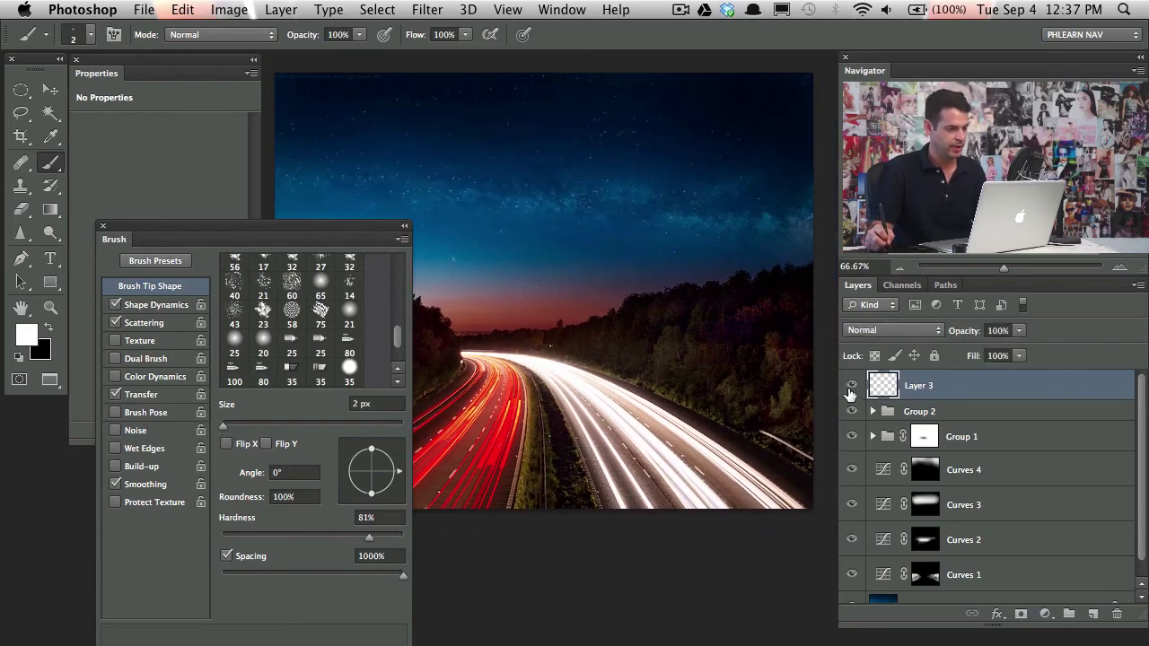
Compare the sky with and without the painted stars by toggling Layer 3's visibility
left_click(851, 387)
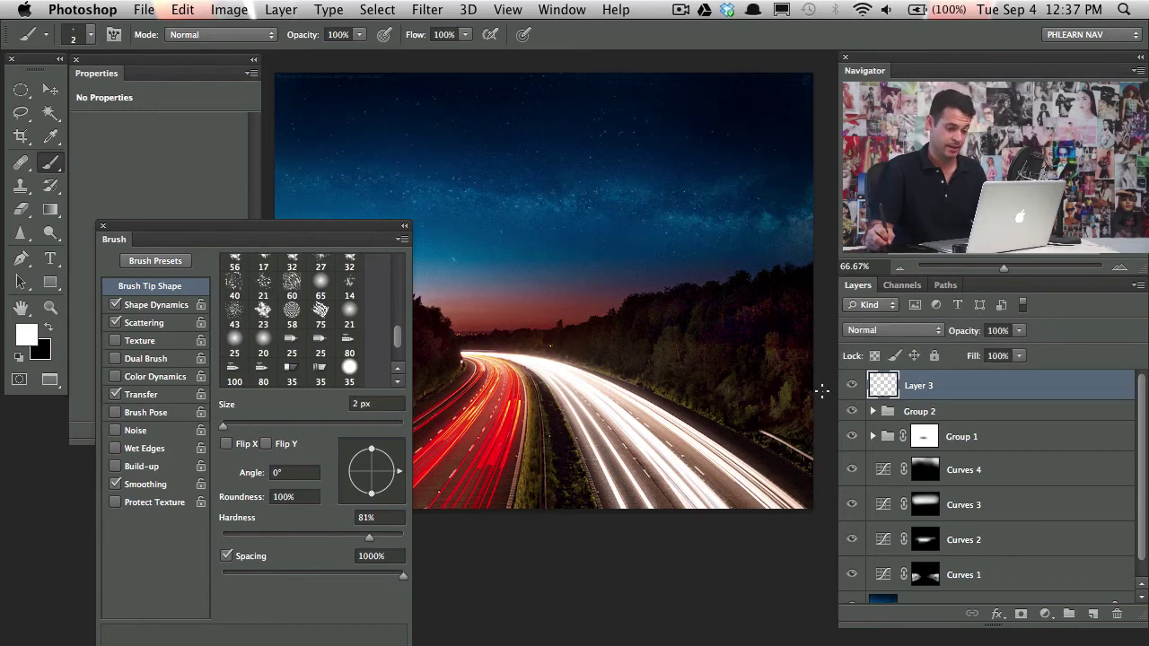
left_click(851, 387)
left_click(851, 387)
left_click(851, 387)
left_click(851, 387)
left_click(852, 395)
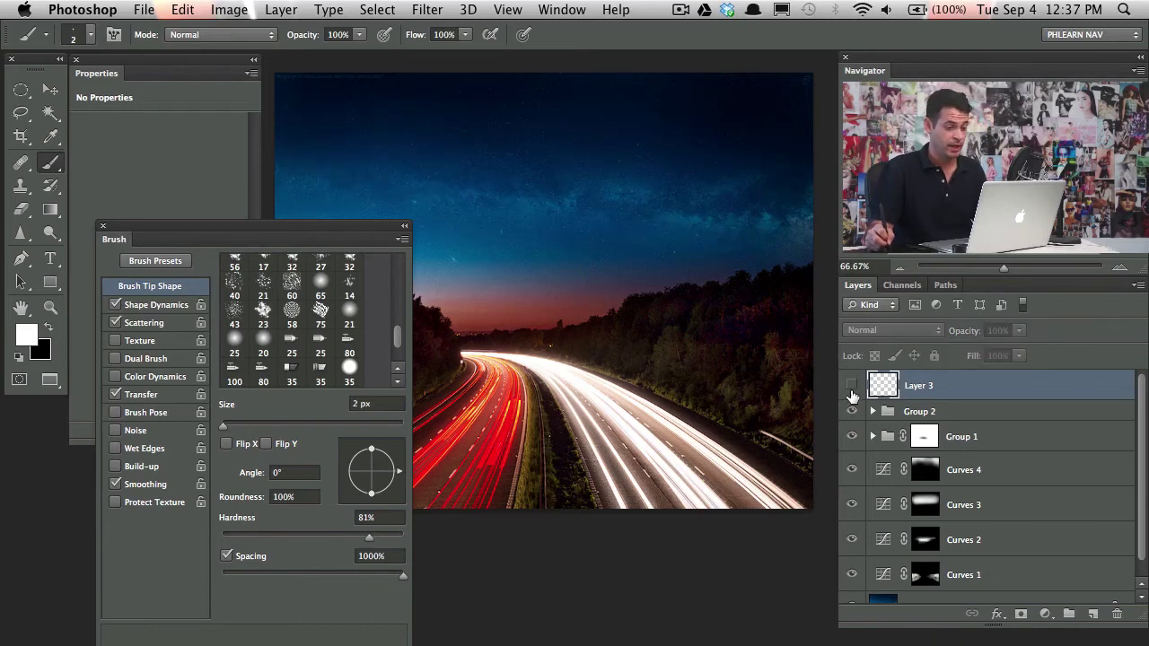
left_click(851, 391)
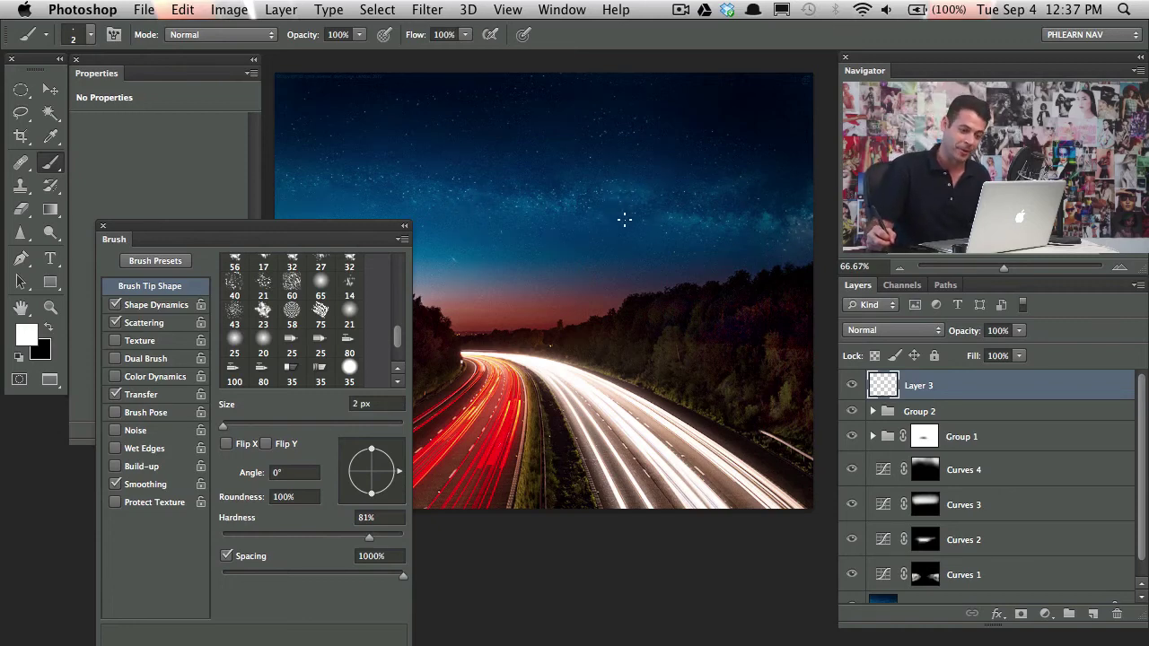
Close the brush settings, group all layers above the Background into one group, and close the layer properties
left_click(103, 225)
mouse_move(578, 329)
left_mouse_down()
mouse_move(580, 315)
mouse_move(566, 350)
left_mouse_up()
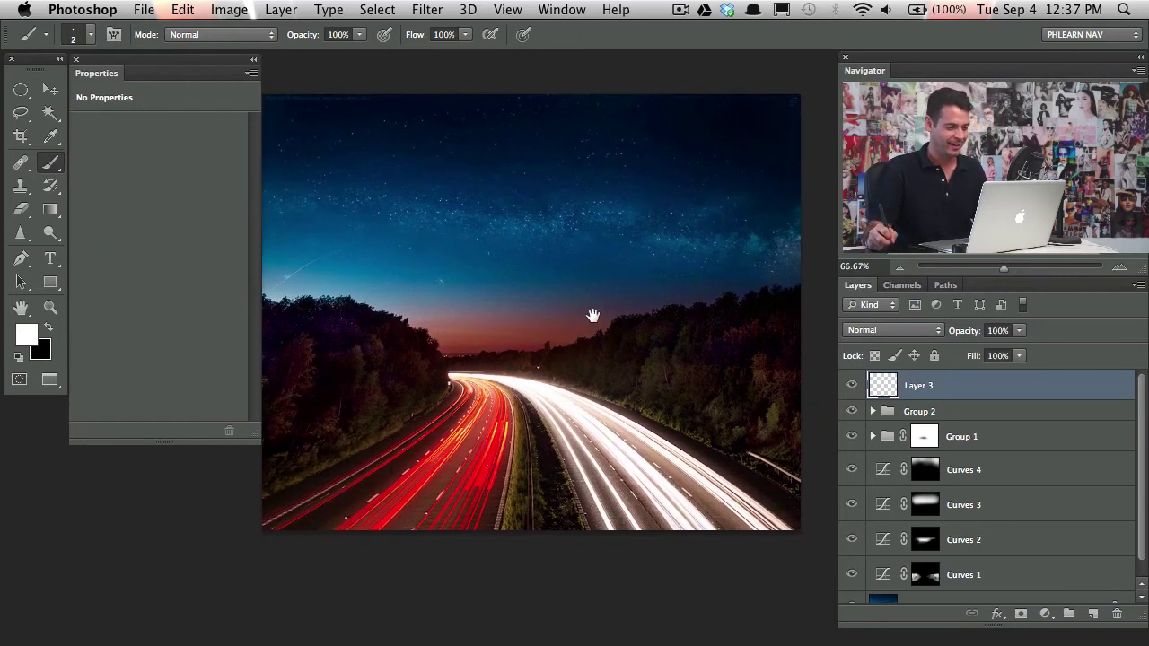
left_click(991, 573, "shift")
key("super+g")
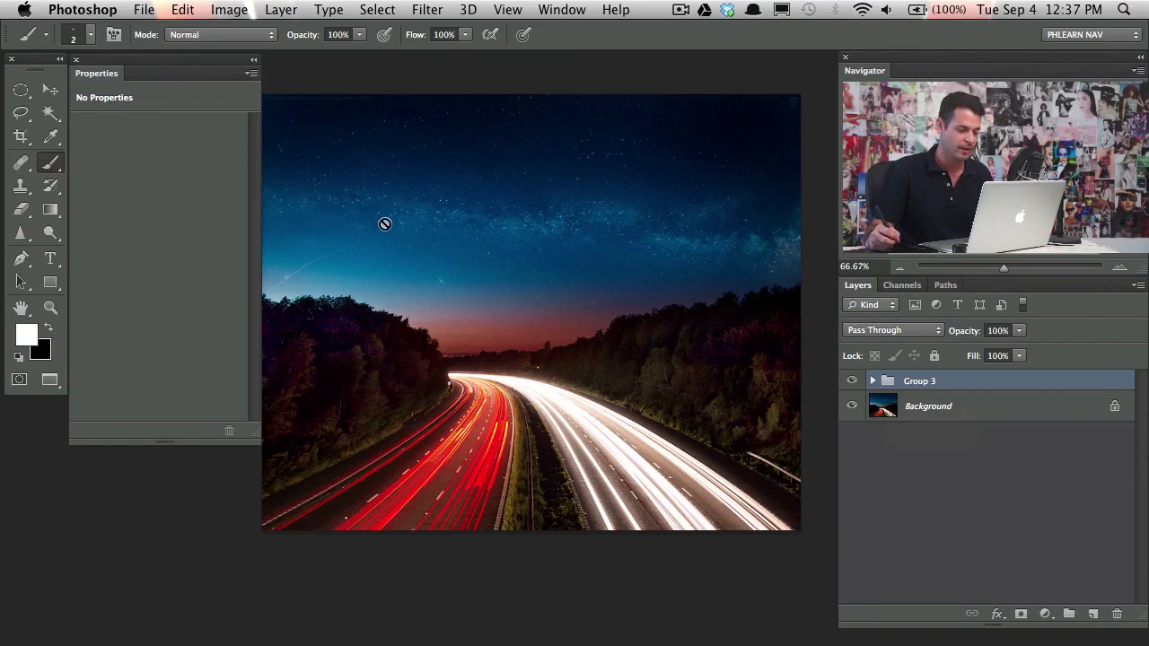
left_click(76, 59)
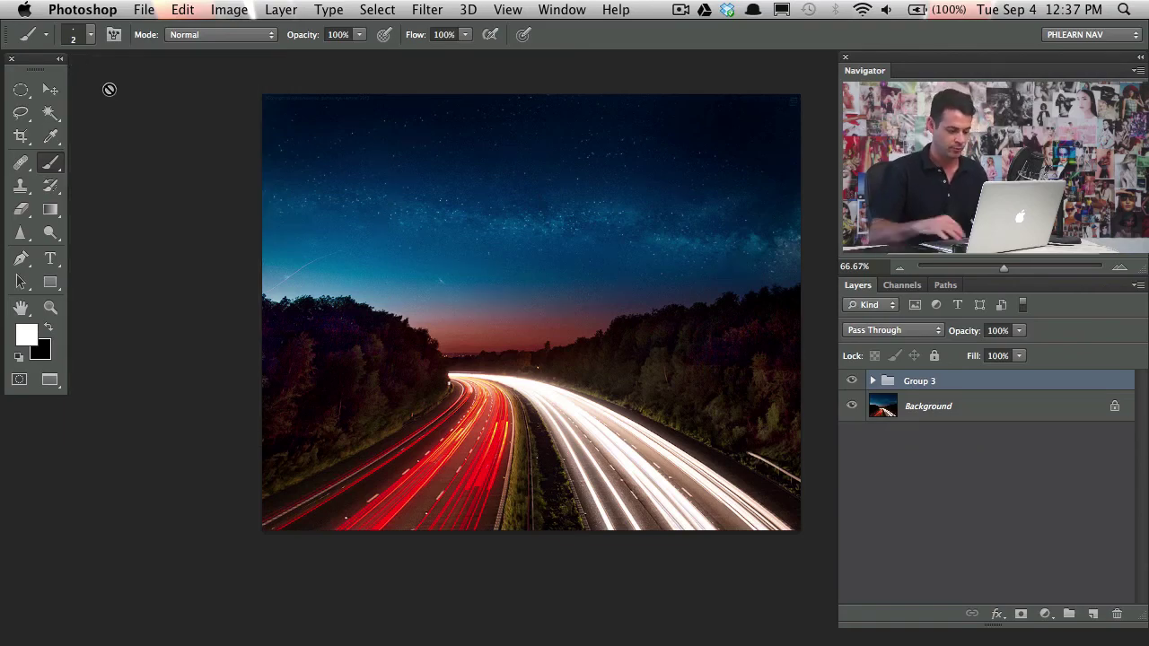
Compare the photo before and after all edits at 100% zoom by toggling Group 3's visibility
key("super+1")
left_click_drag(549, 331, 574, 332)
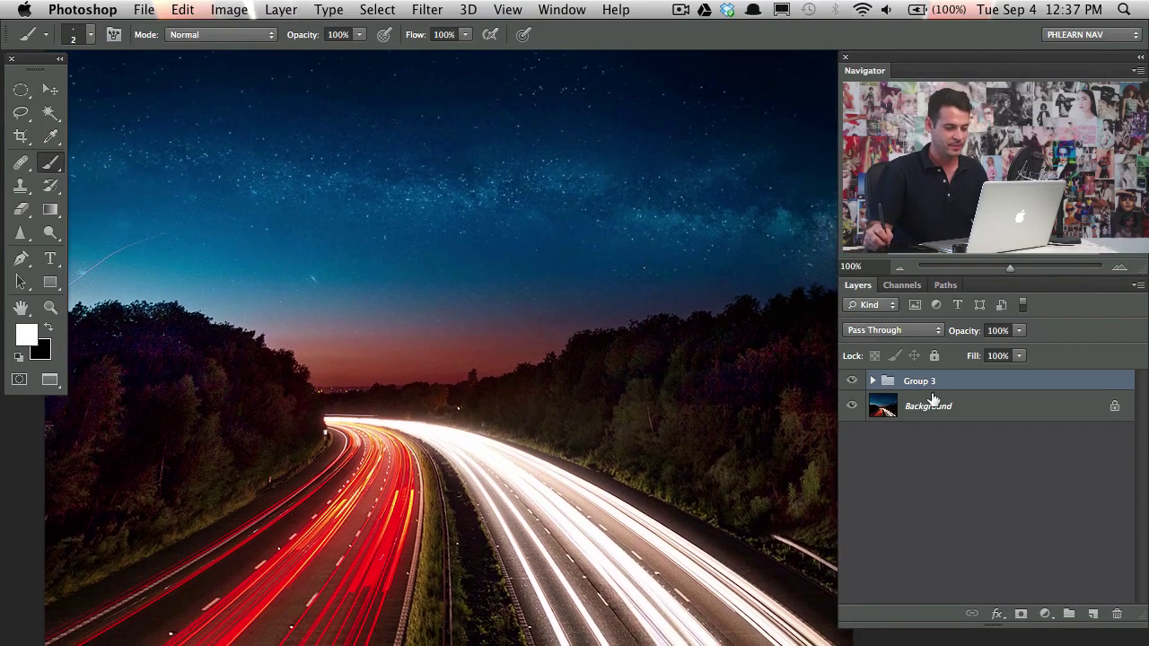
left_click(852, 383)
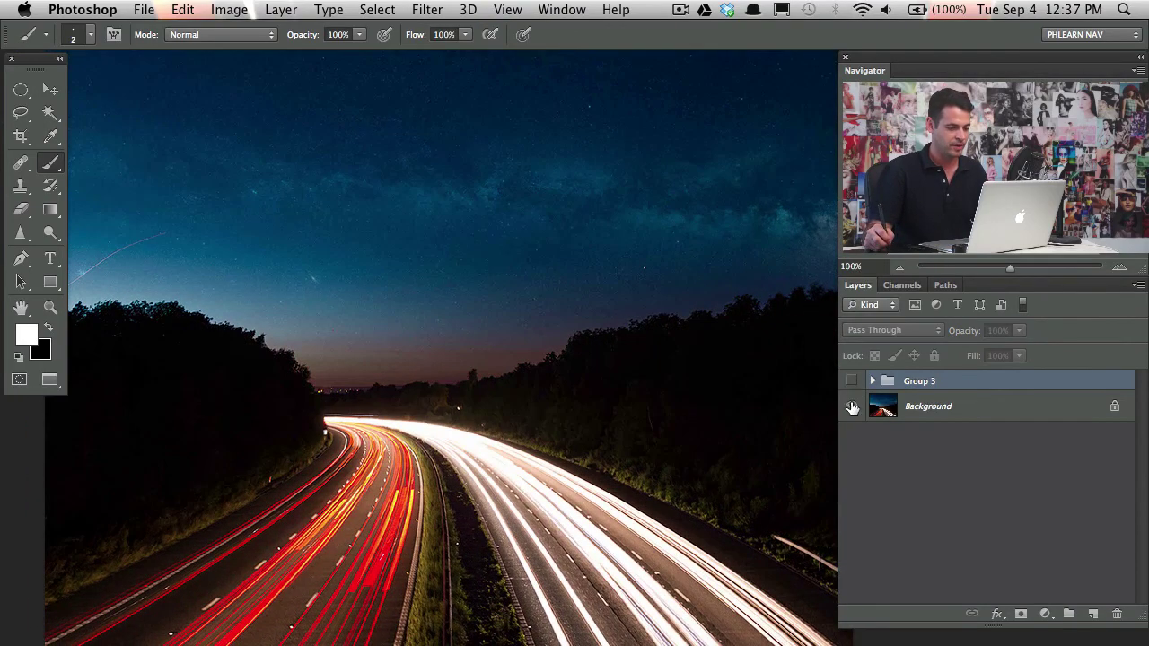
left_click(850, 382)
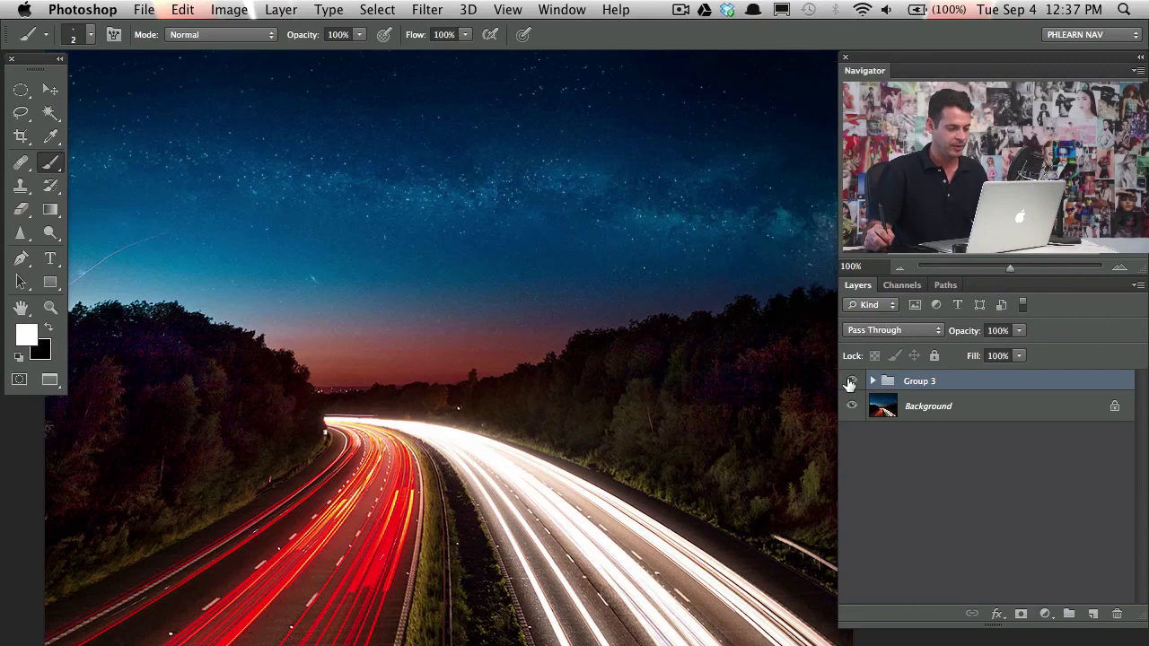
left_click(852, 383)
left_click(852, 382)
left_click(852, 383)
left_click(852, 382)
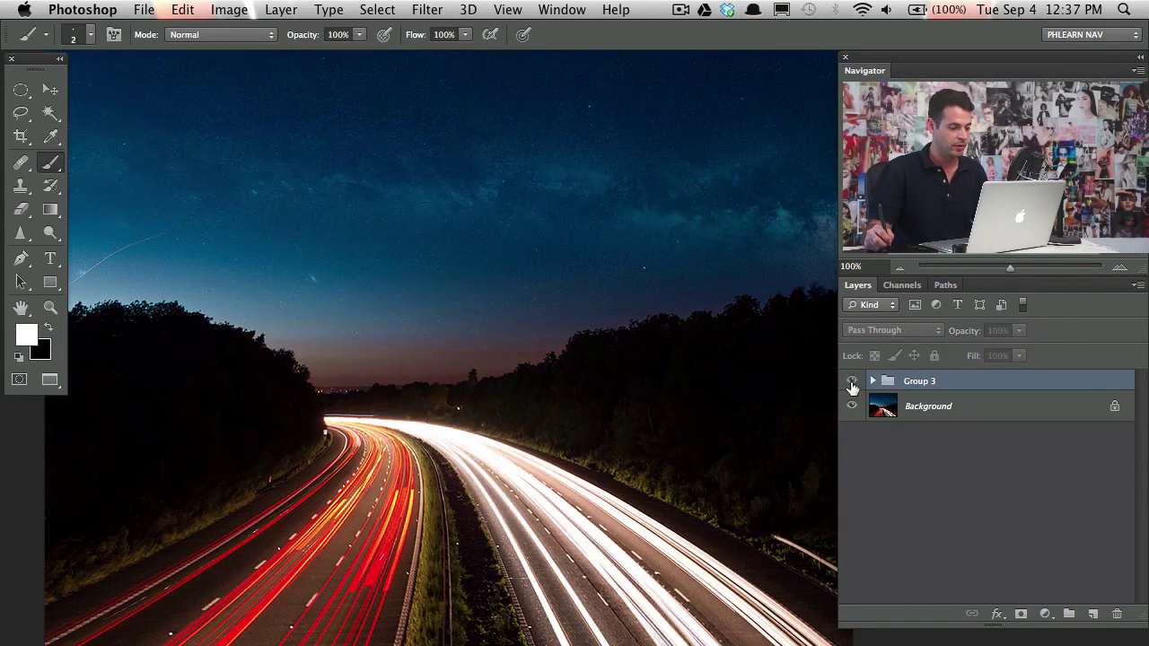
left_click(851, 382)
left_click(852, 382)
left_click(852, 383)
left_click(851, 389)
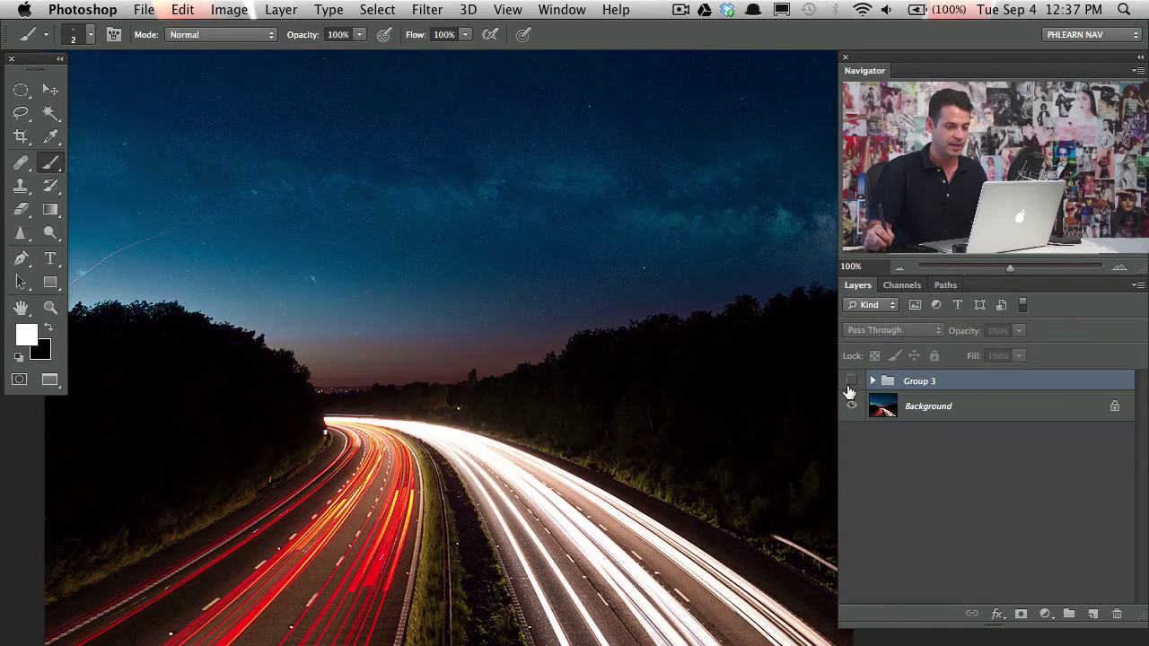
left_click(849, 388)
left_click(850, 384)
left_click(852, 384)
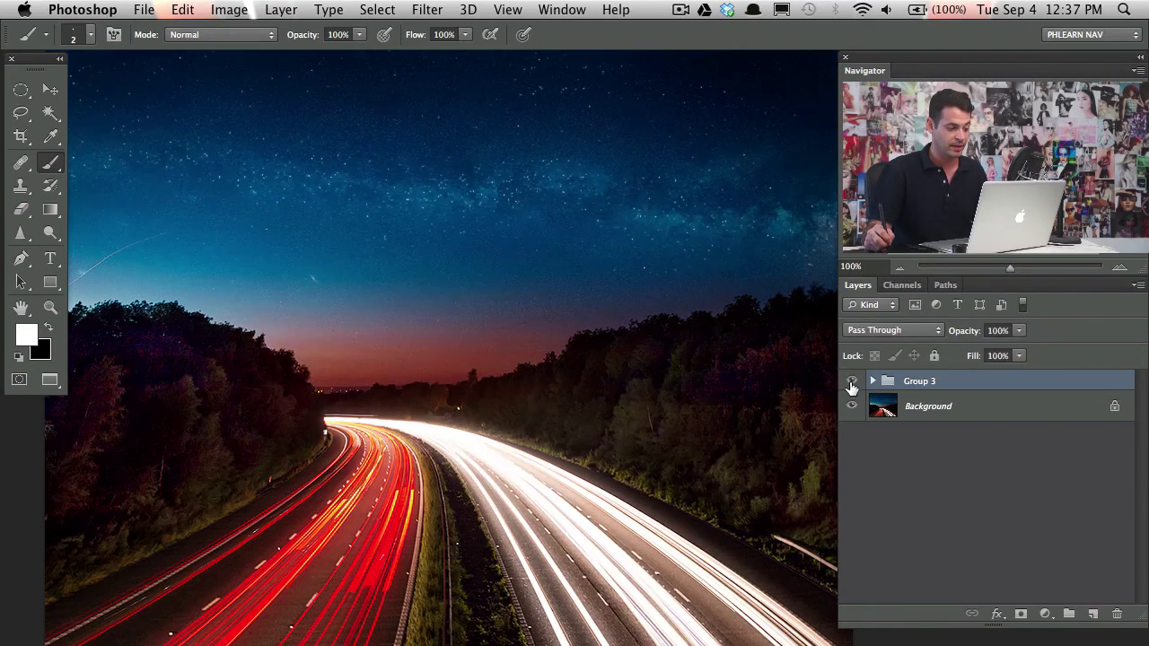
left_click(850, 384)
left_click(851, 384)
left_click(851, 386)
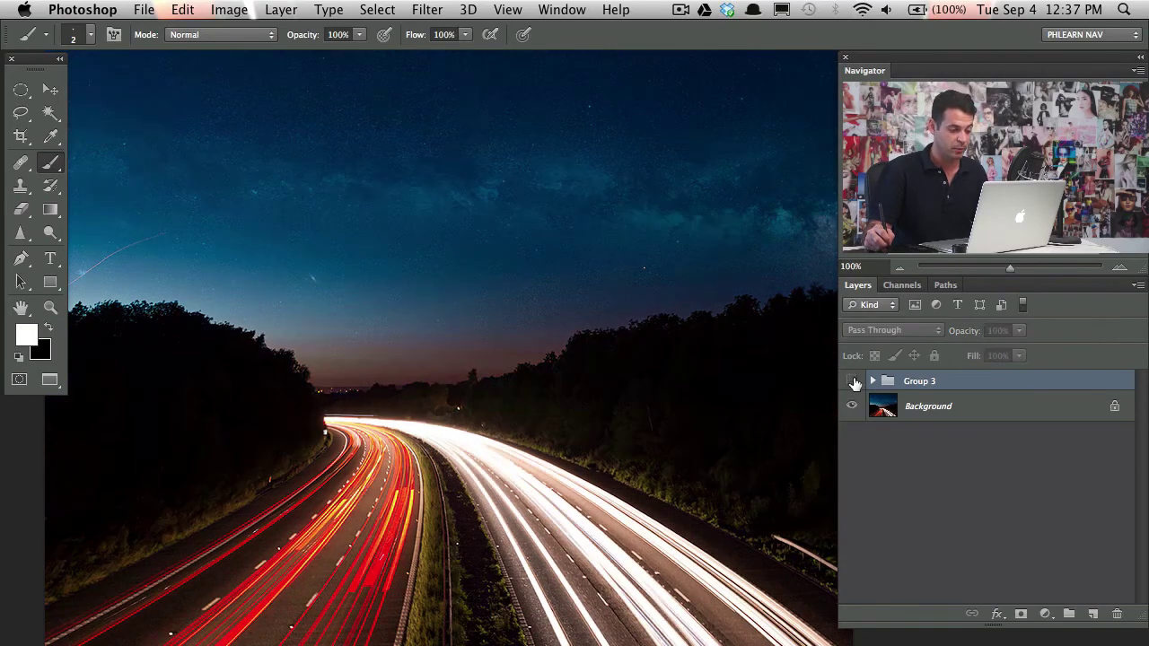
left_click(852, 390)
left_click(851, 388)
left_click(851, 388)
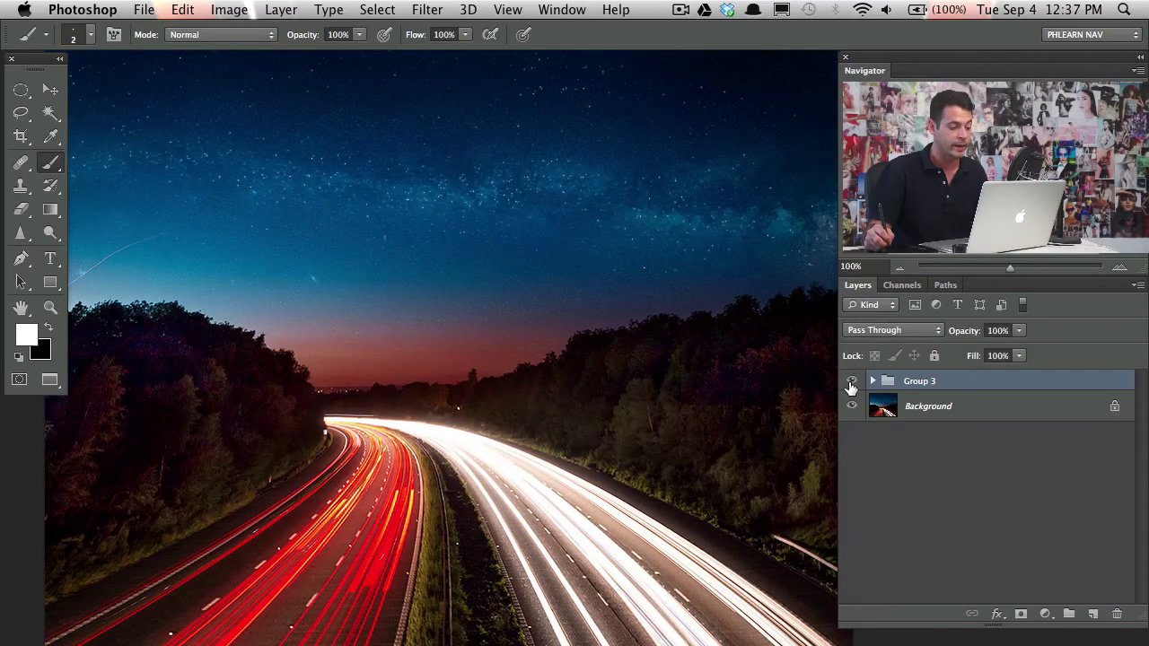
left_click(853, 390)
left_click(853, 392)
left_click(854, 387)
left_click(854, 386)
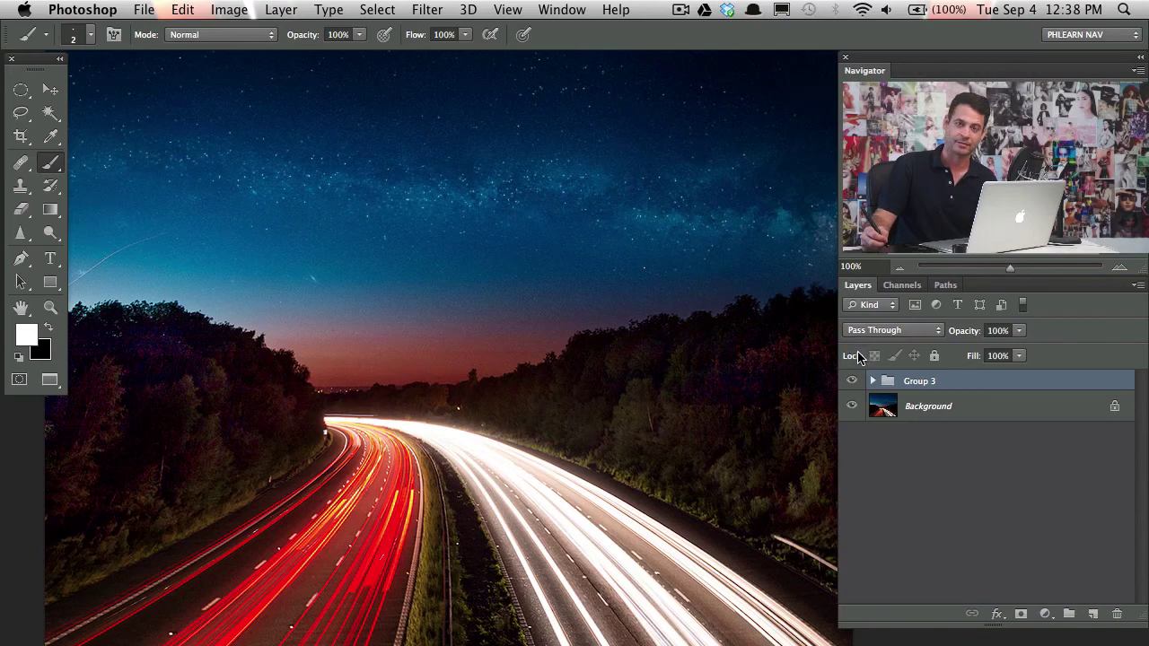
left_click(851, 382)
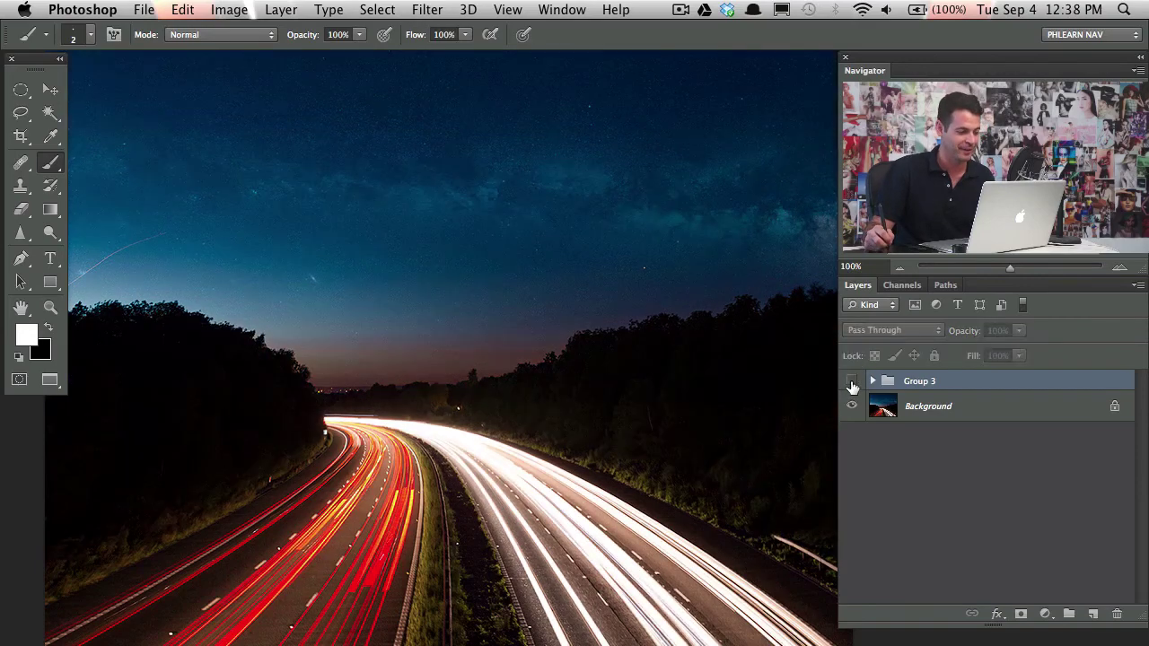
left_click(851, 382)
left_click(851, 383)
left_click(850, 383)
left_click(852, 384)
left_click(852, 384)
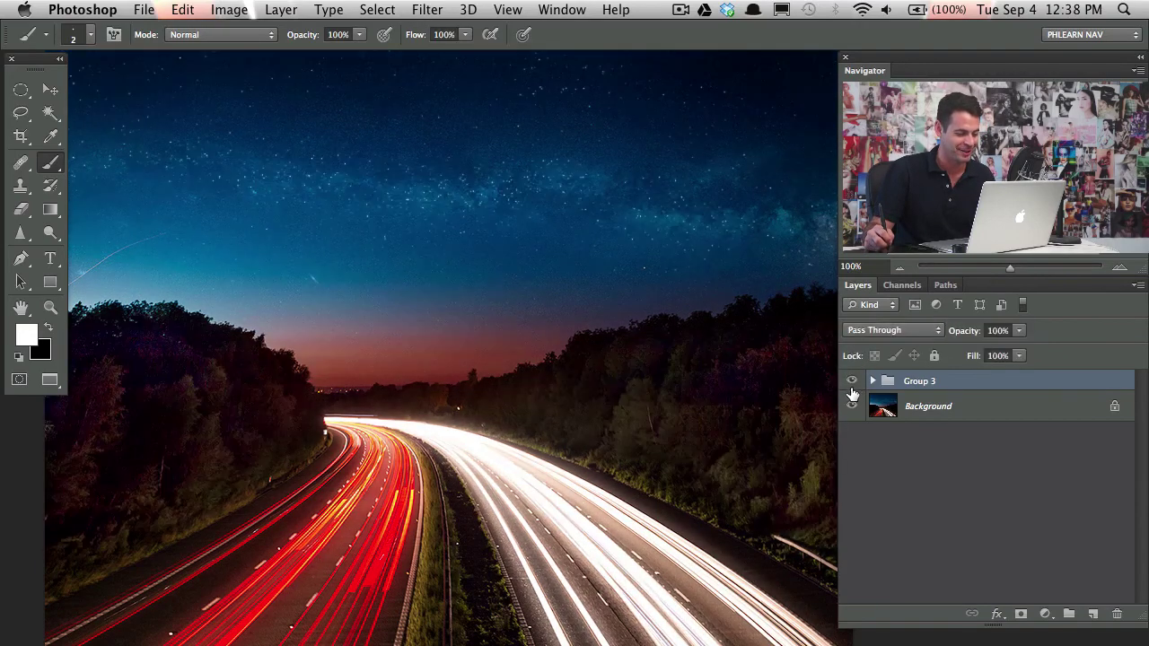
left_click(852, 384)
left_click(851, 405)
left_click(852, 405)
left_click(851, 382)
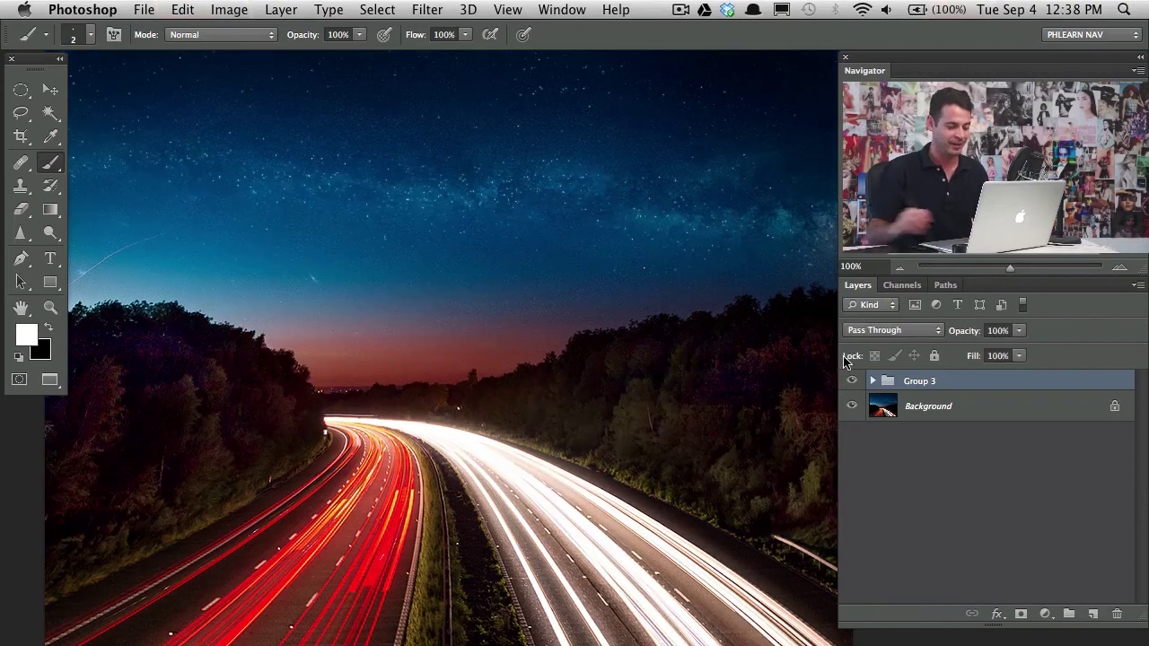
Check the entire image at 66.67% zoom with Group 3 hidden and shown
key("super+minus")
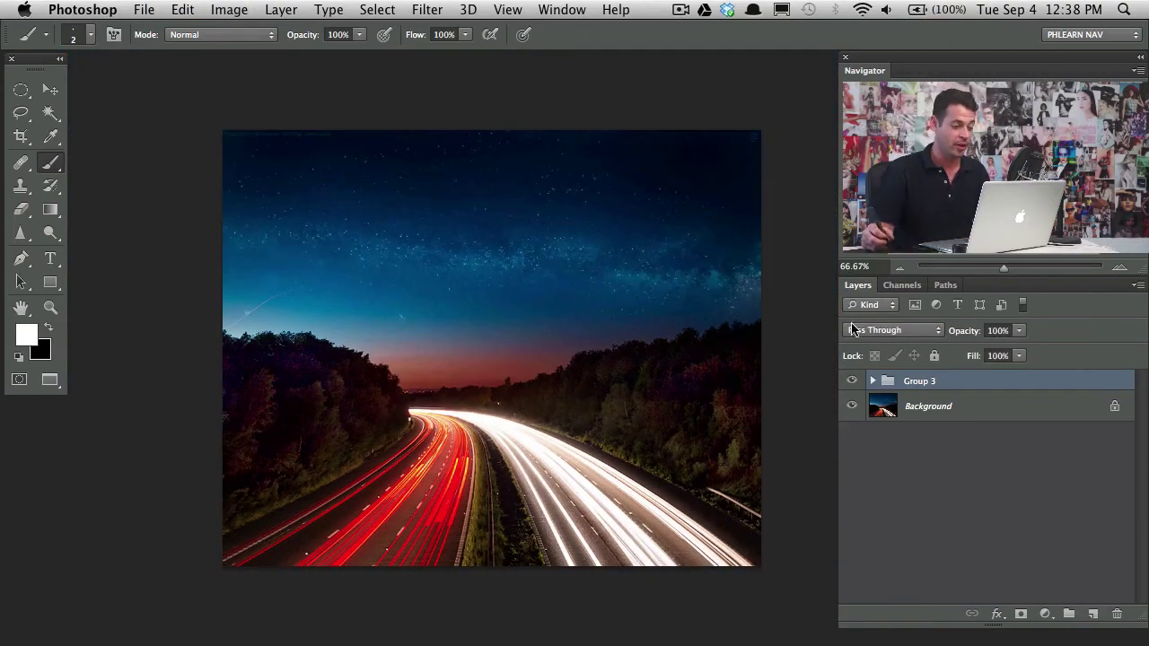
left_click(850, 382)
left_click(850, 383)
left_click(852, 382)
left_click(852, 382)
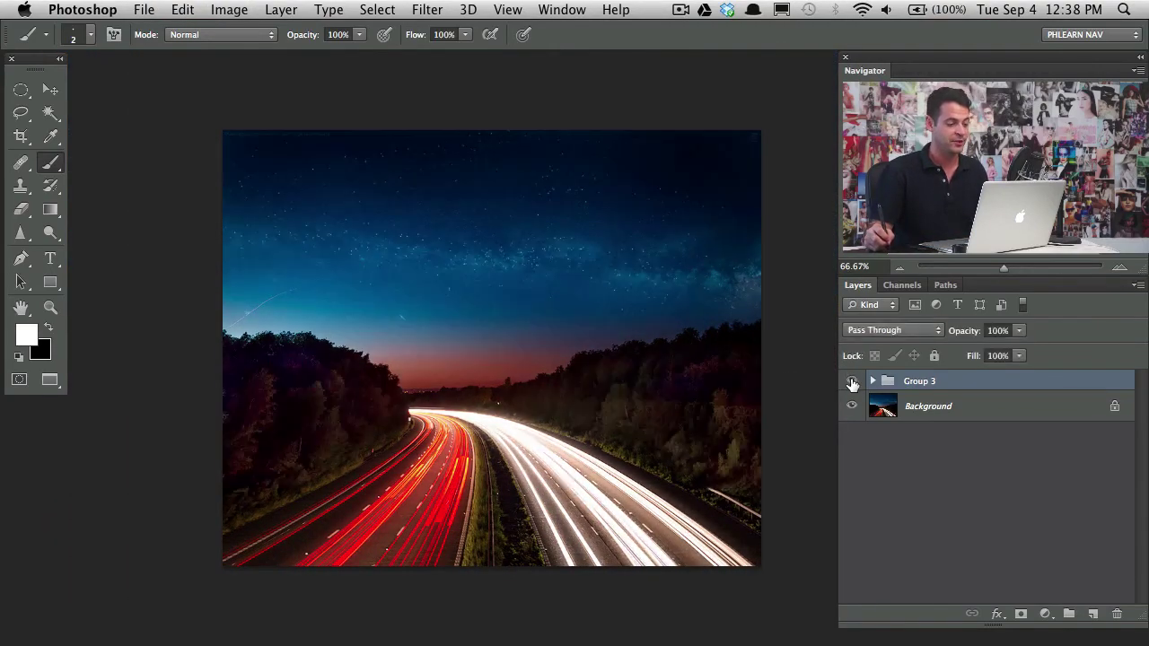
left_click_drag(616, 387, 535, 369)
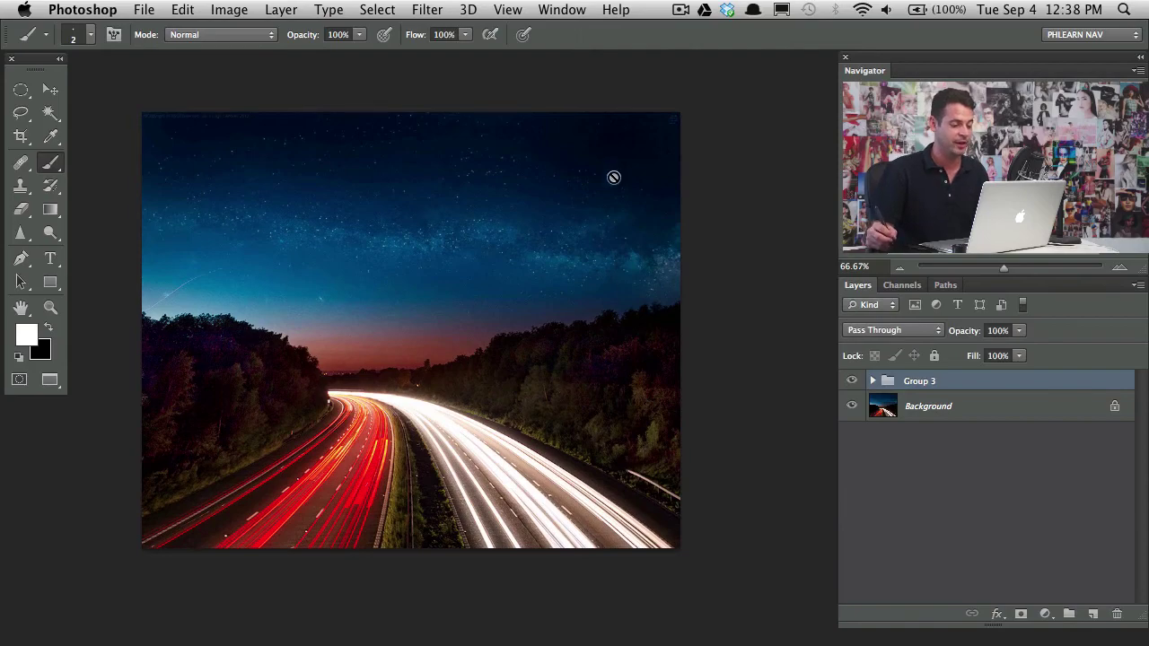